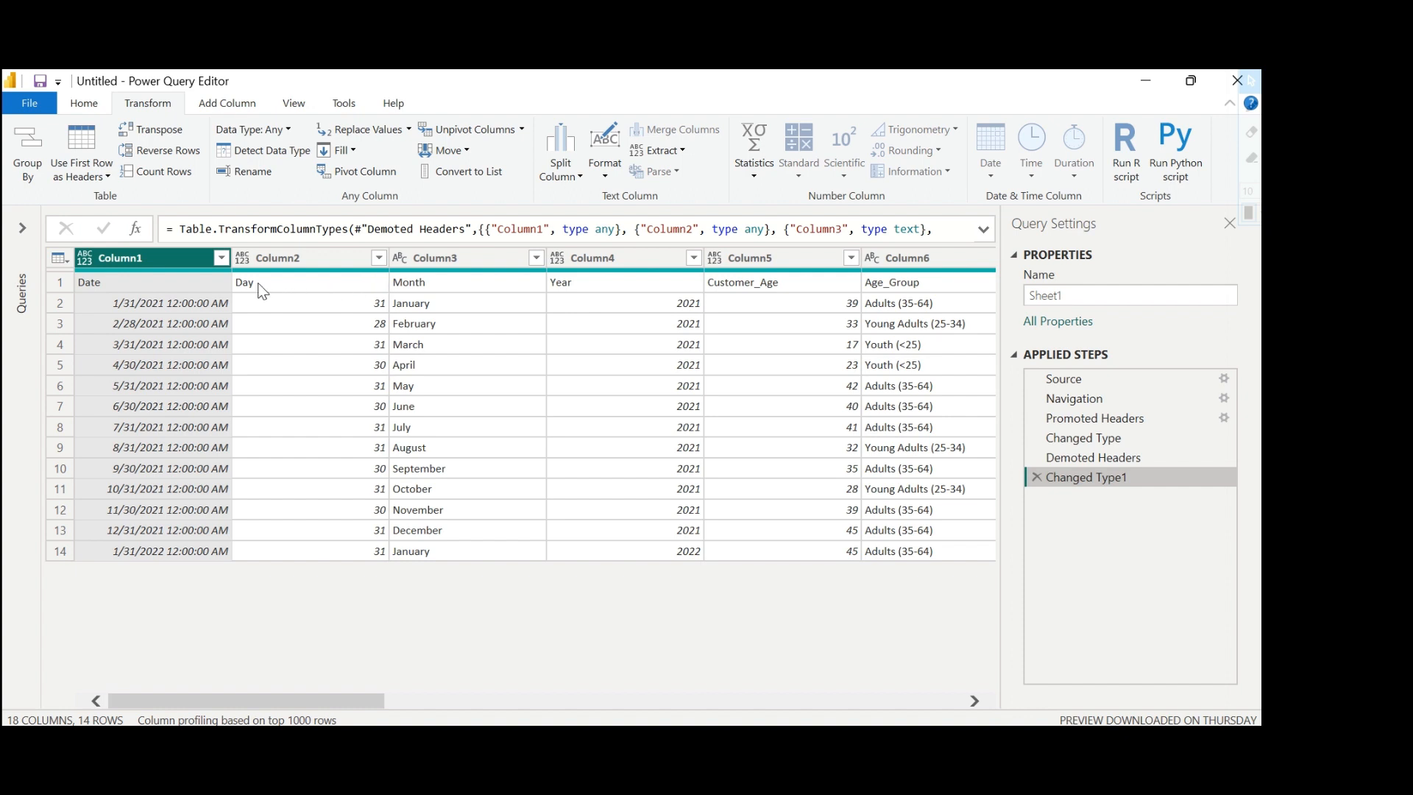
Promote the table's first row to column headers.
{"action": "left_click", "coordinate": [103, 175]}
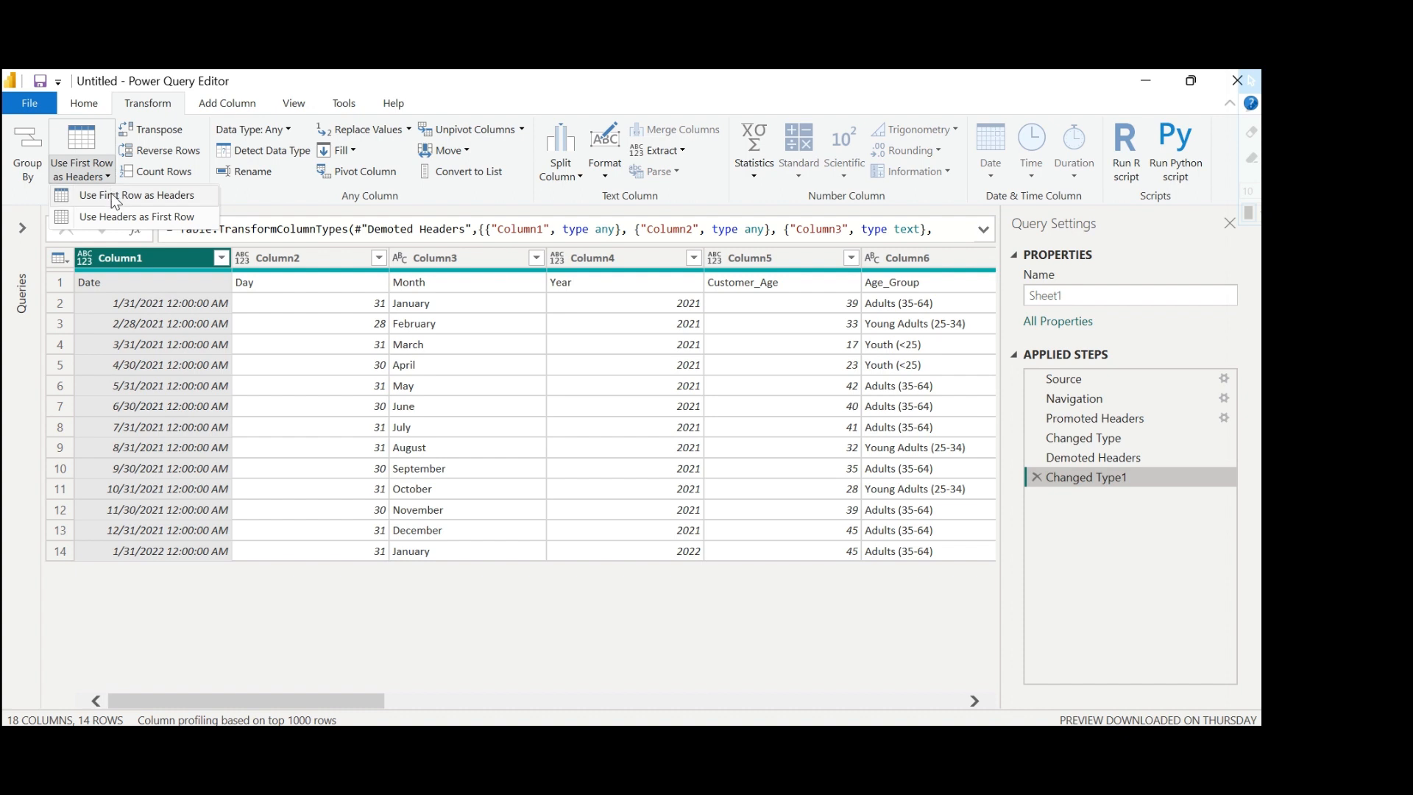
{"action": "left_click", "coordinate": [111, 193]}
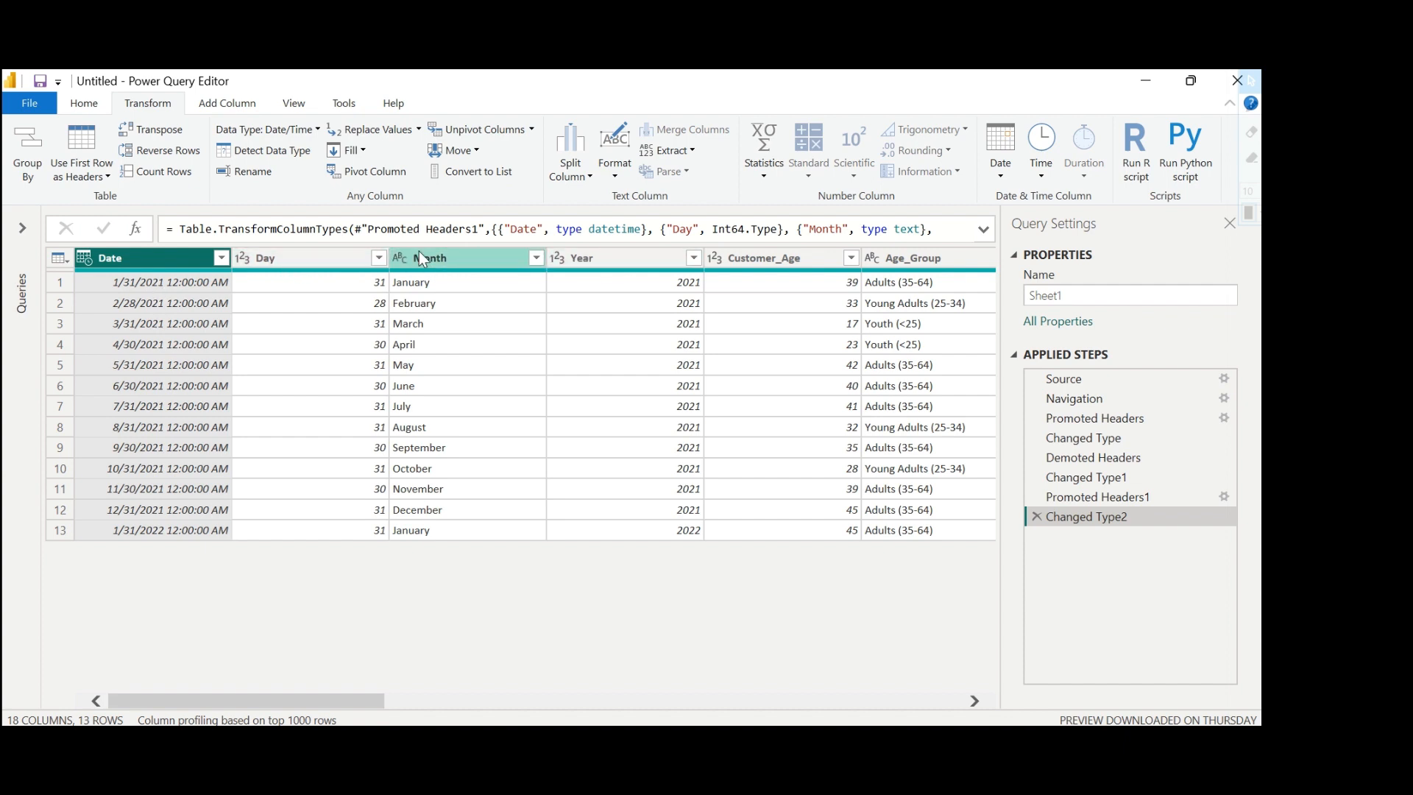
Remove the Day, Month, Year and Customer_Age columns from the table.
{"action": "left_click", "coordinate": [307, 257]}
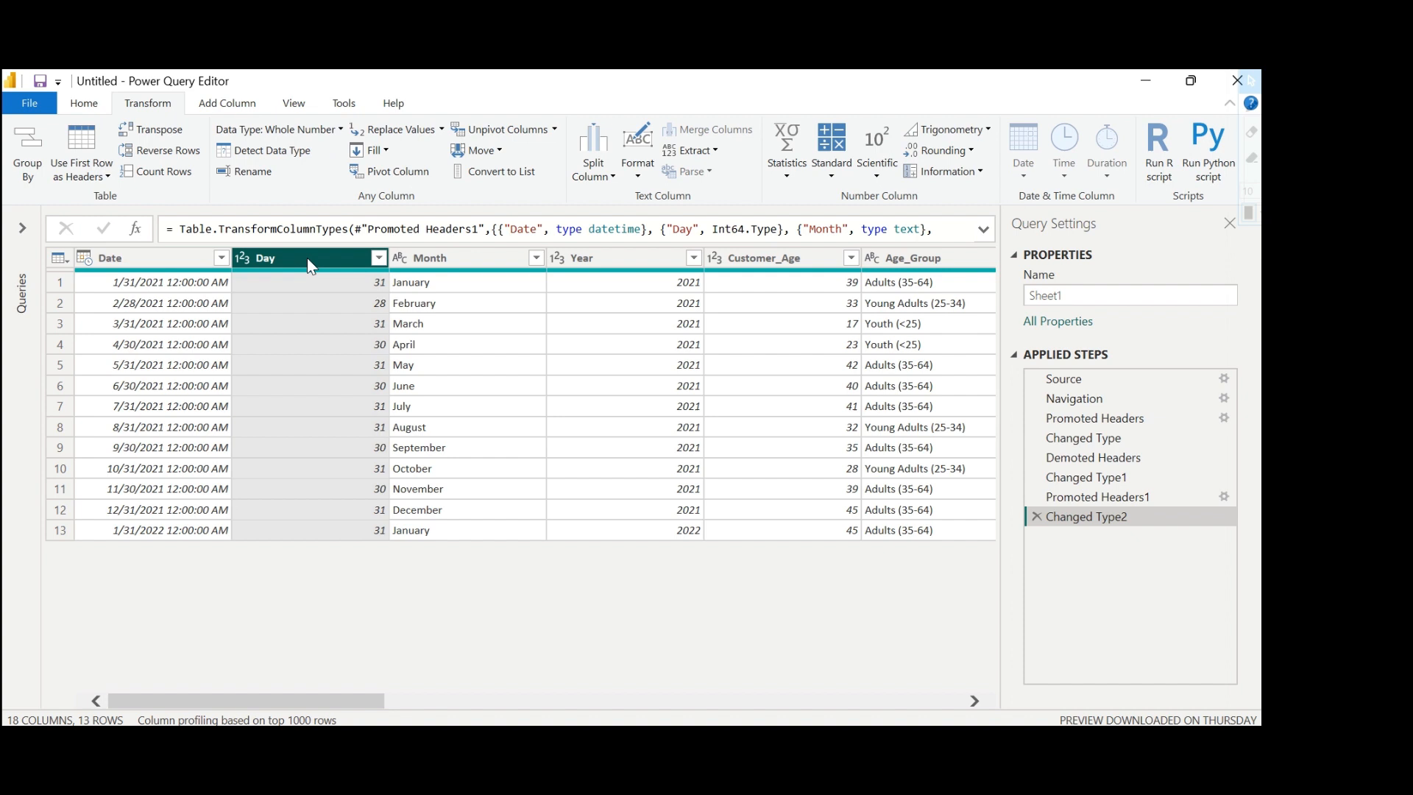
{"action": "left_click", "coordinate": [427, 262]}
{"action": "left_click", "coordinate": [593, 257]}
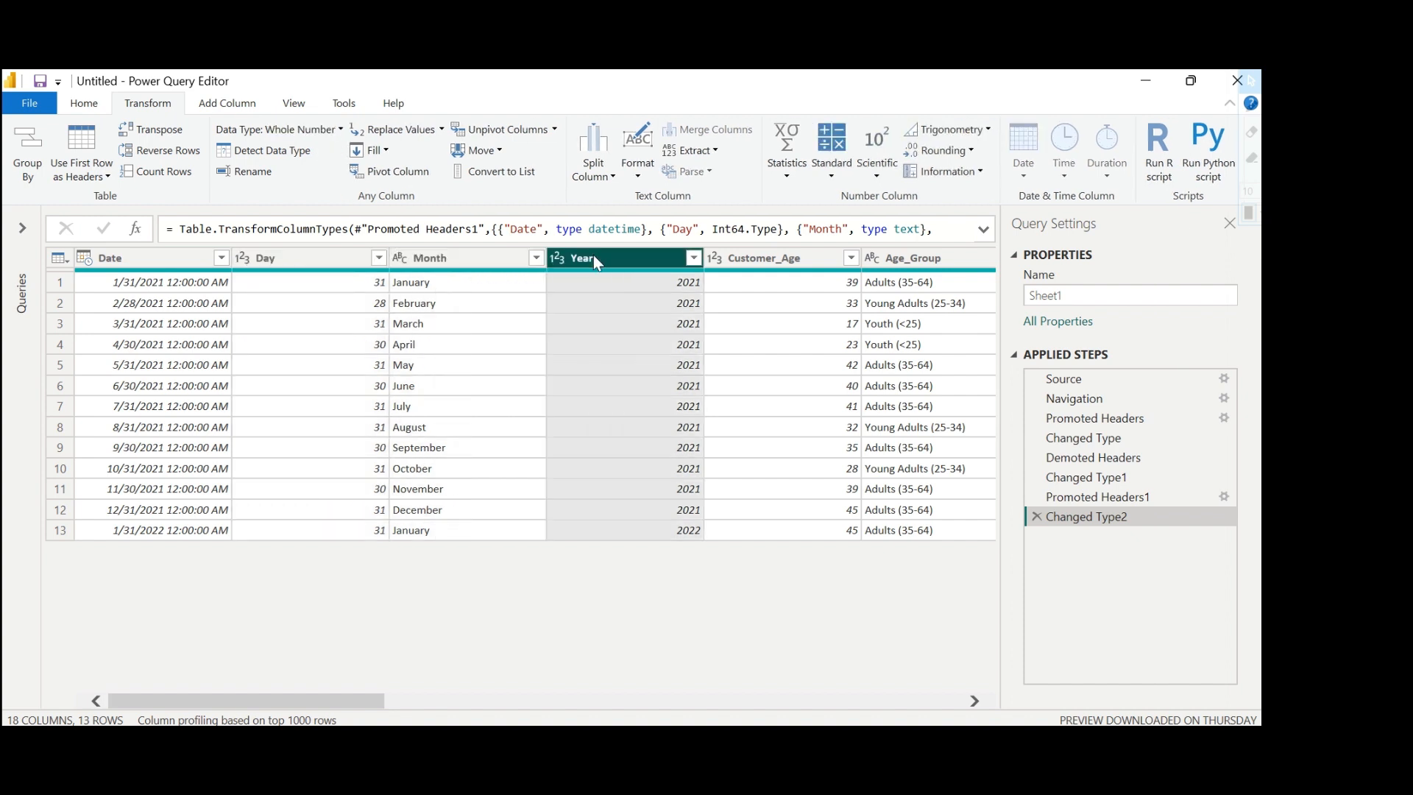
{"action": "left_click", "coordinate": [327, 263]}
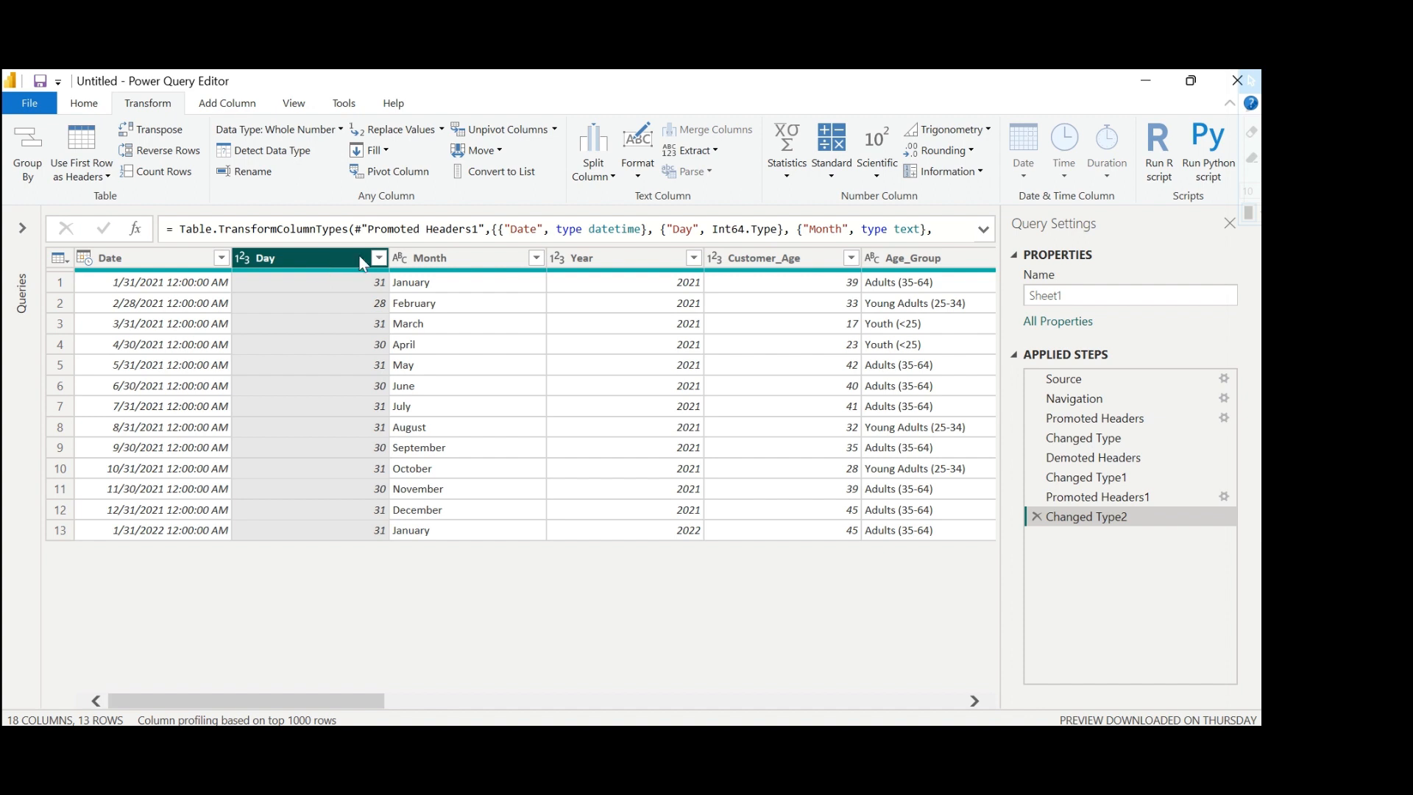
{"action": "left_click", "coordinate": [576, 262], "text": "shift"}
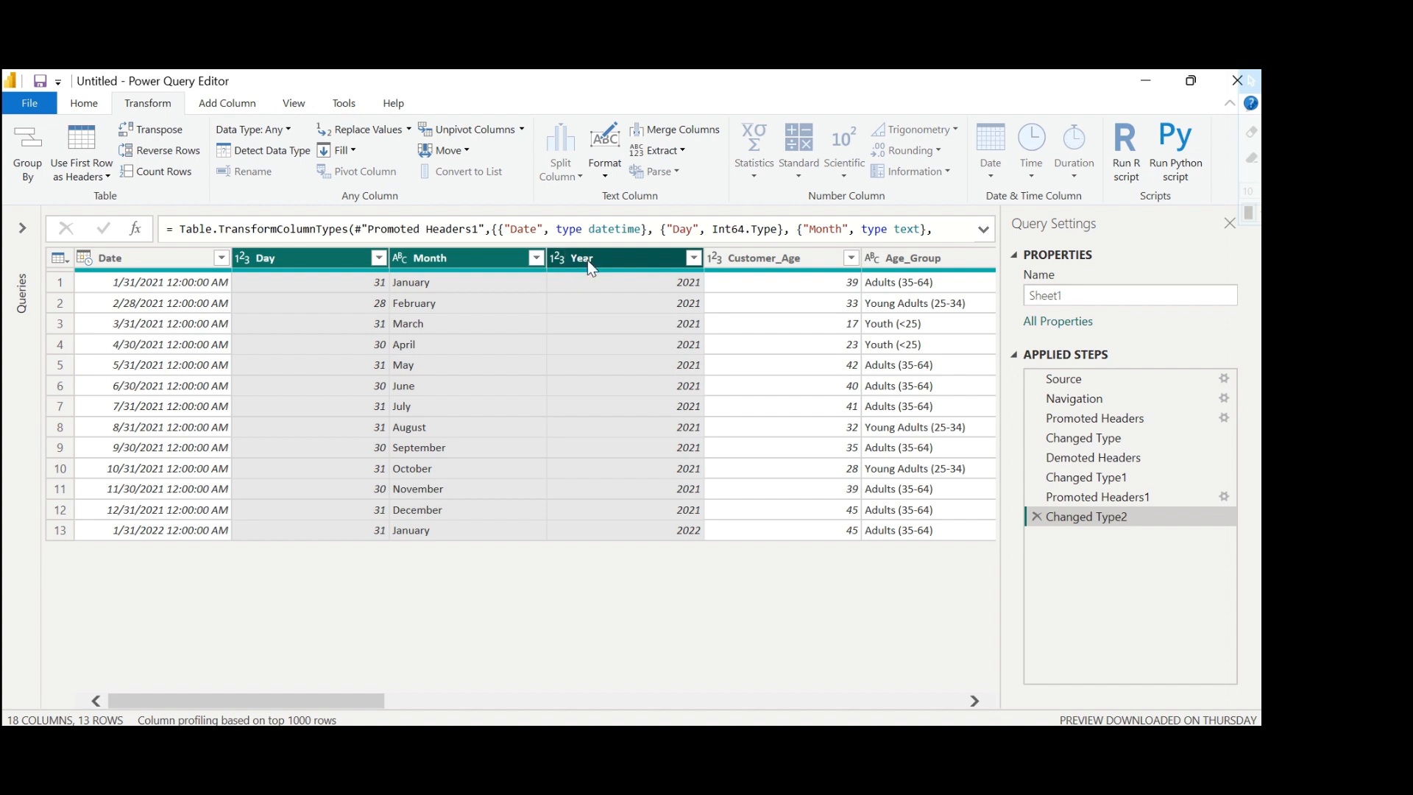
{"action": "right_click", "coordinate": [588, 261]}
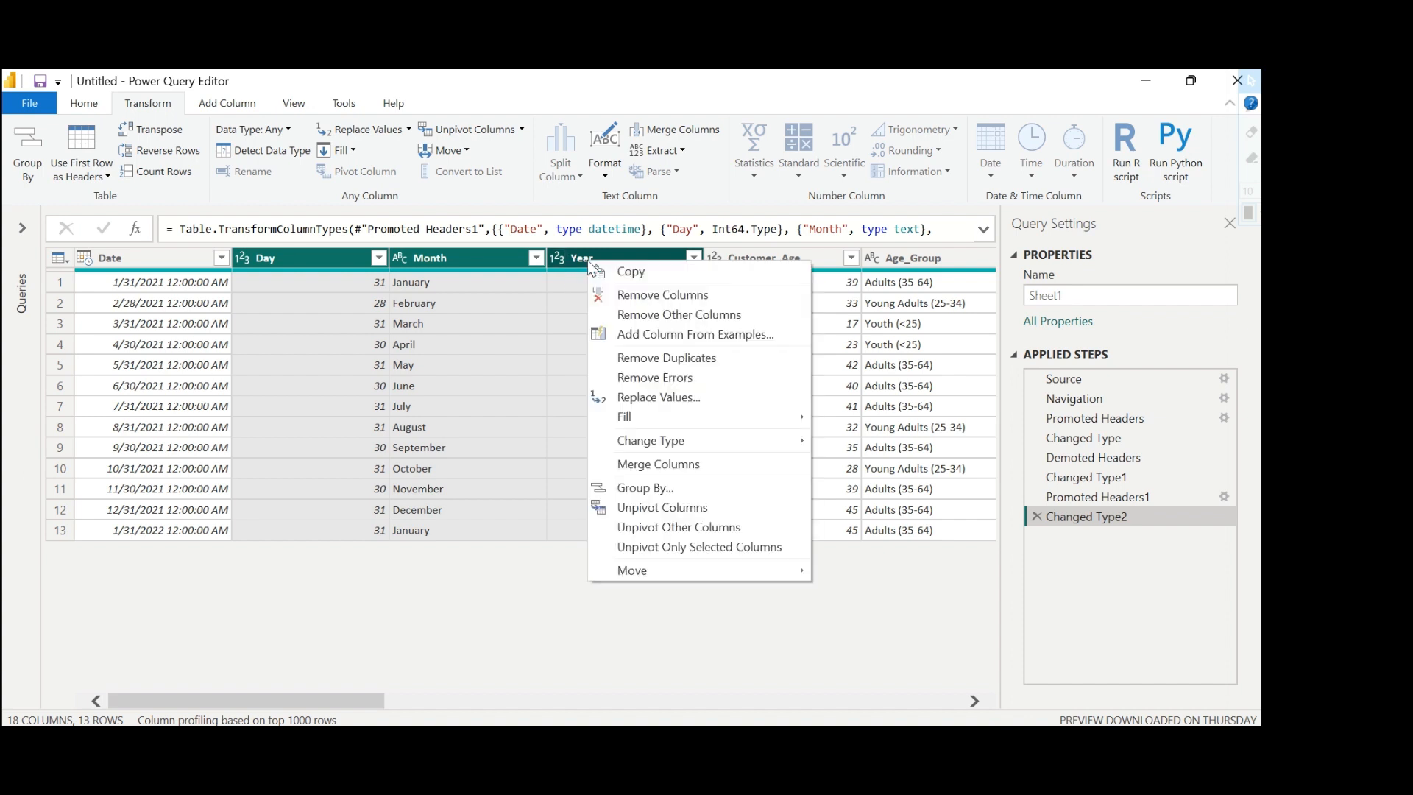
{"action": "left_click", "coordinate": [629, 294]}
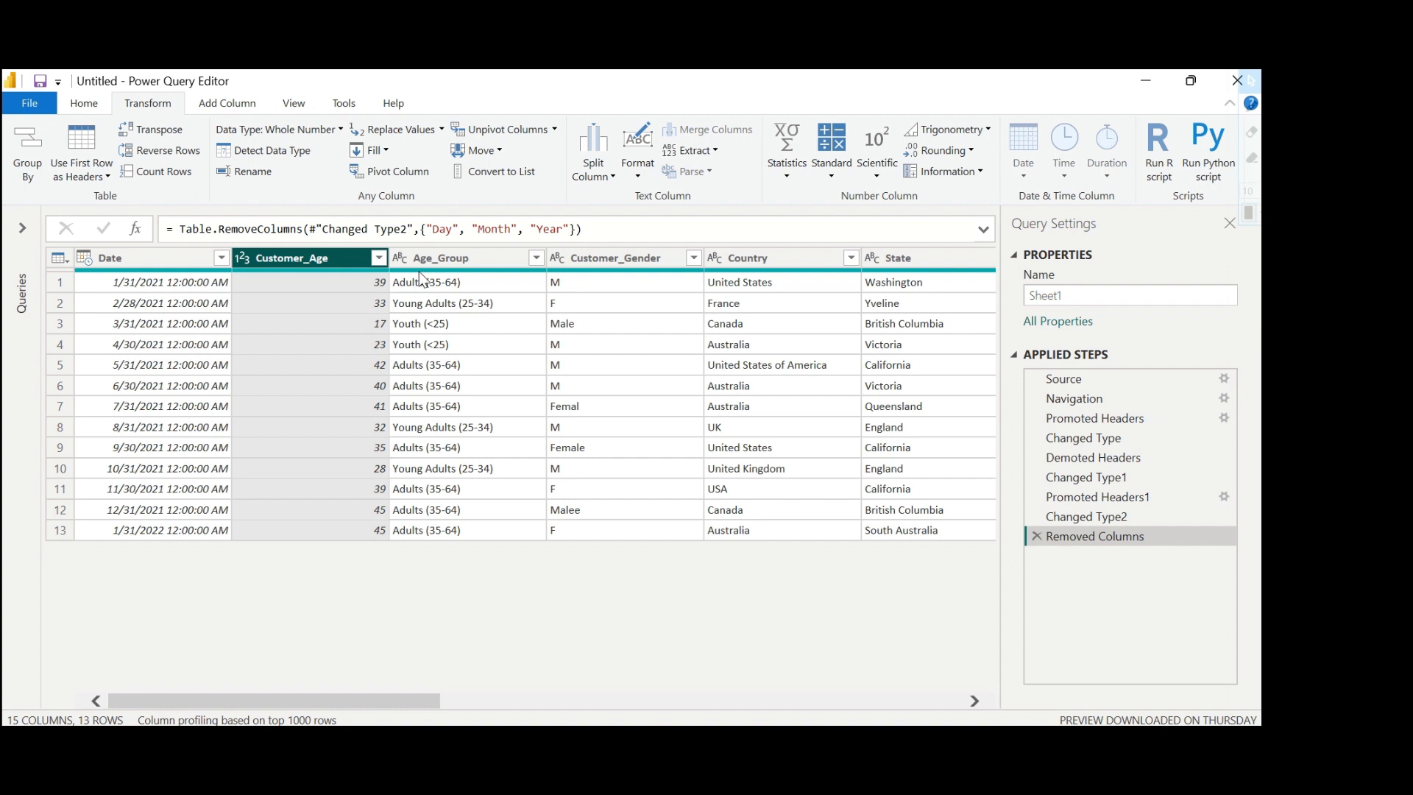
{"action": "right_click", "coordinate": [315, 256]}
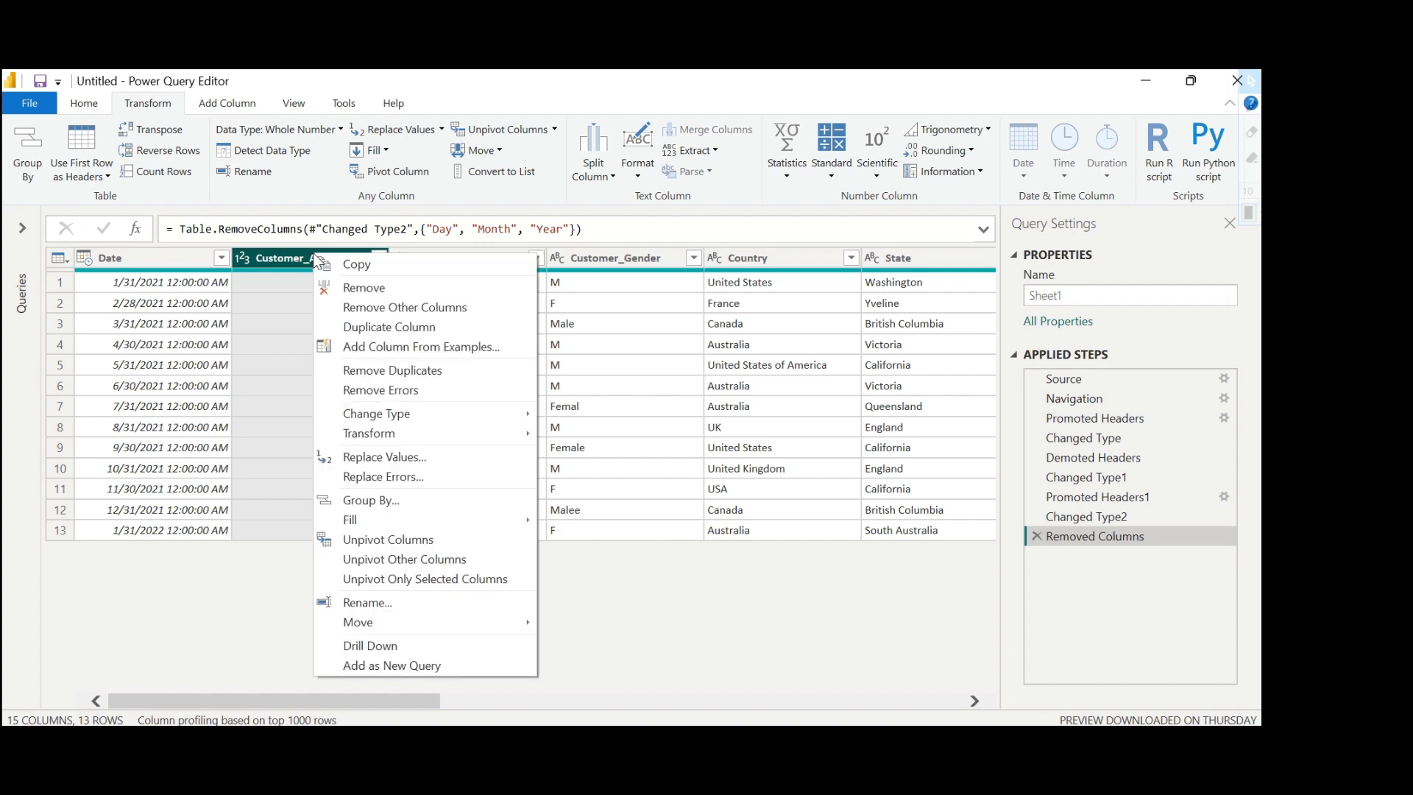
{"action": "left_click", "coordinate": [362, 288]}
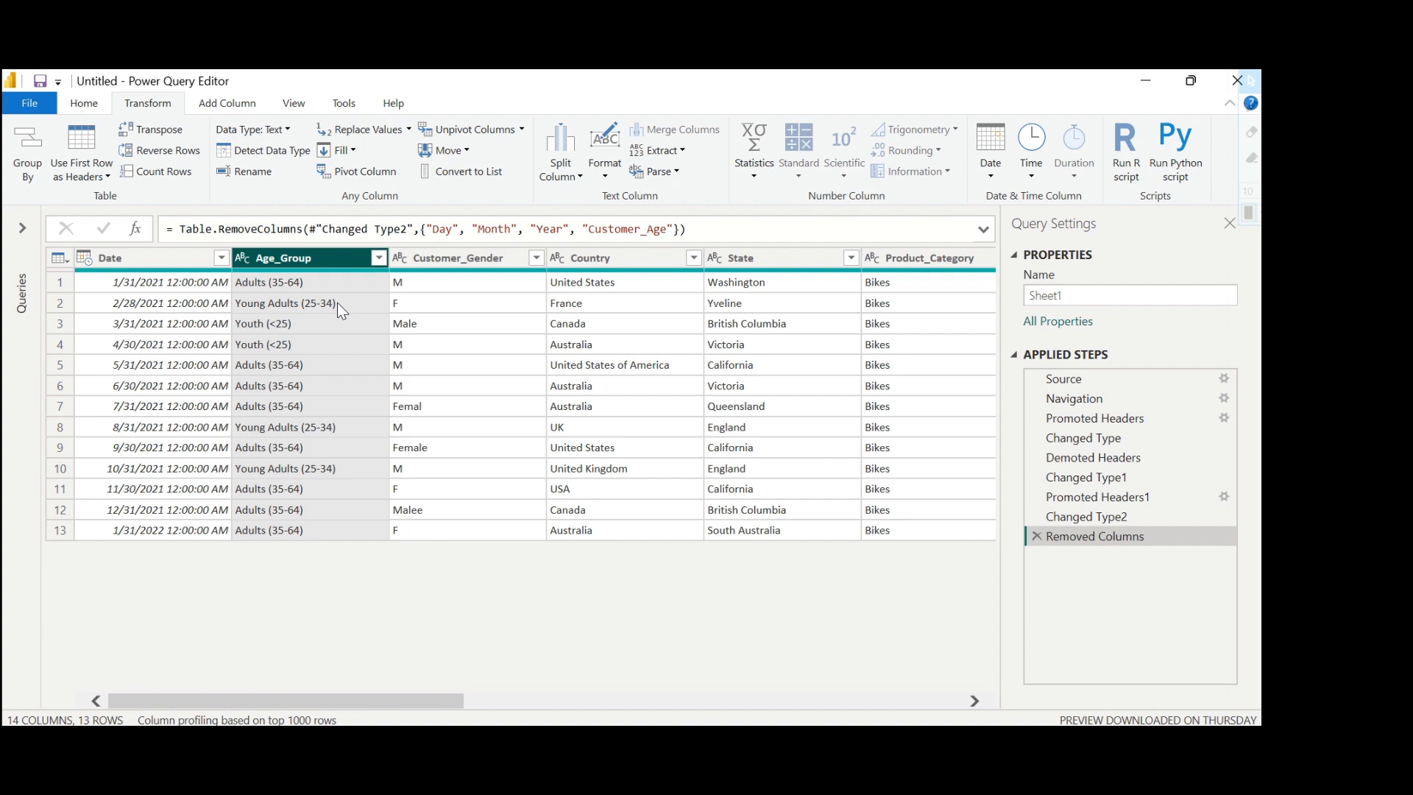
Review the distinct values in the Customer_Gender column's filter and apply it with all values kept.
{"action": "left_click", "coordinate": [436, 261]}
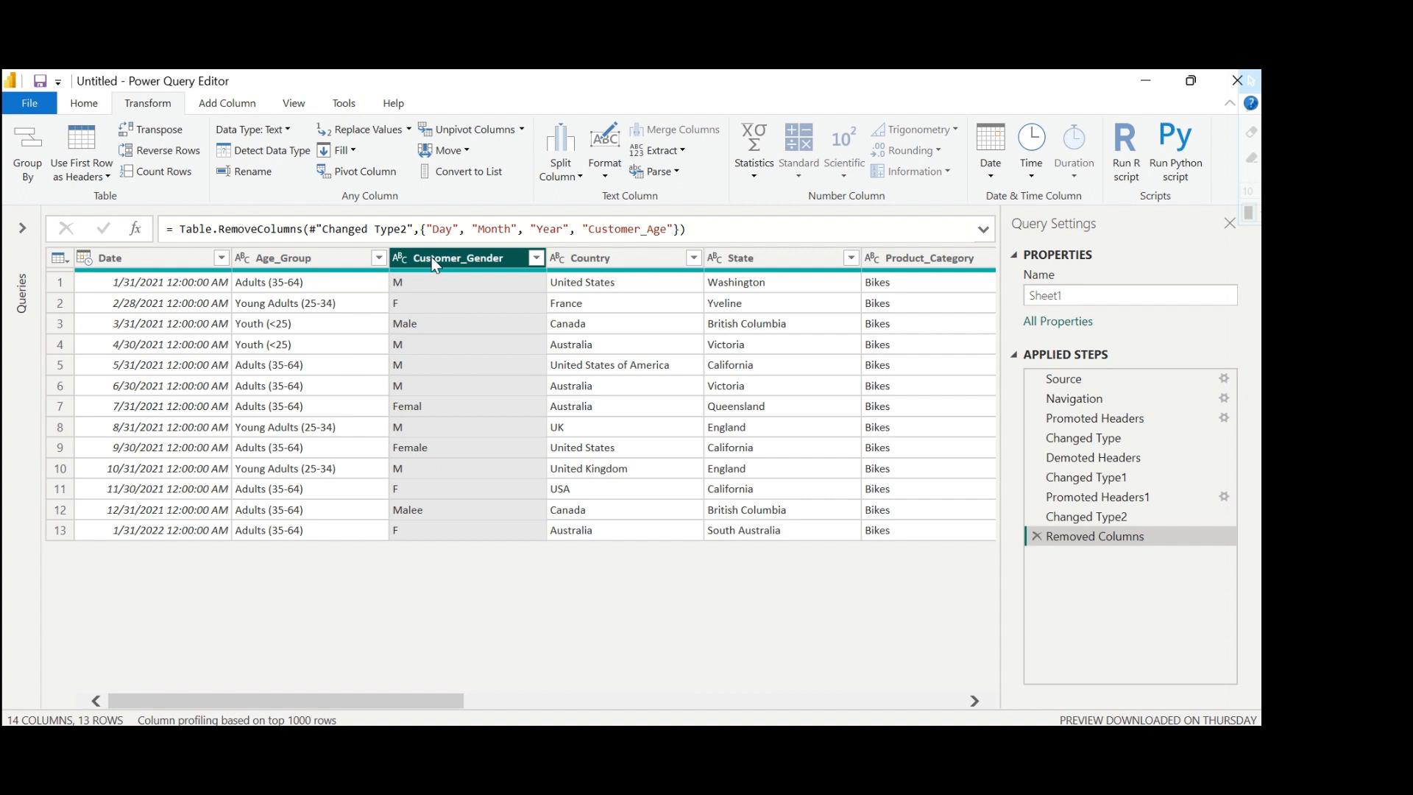
{"action": "left_click", "coordinate": [401, 286]}
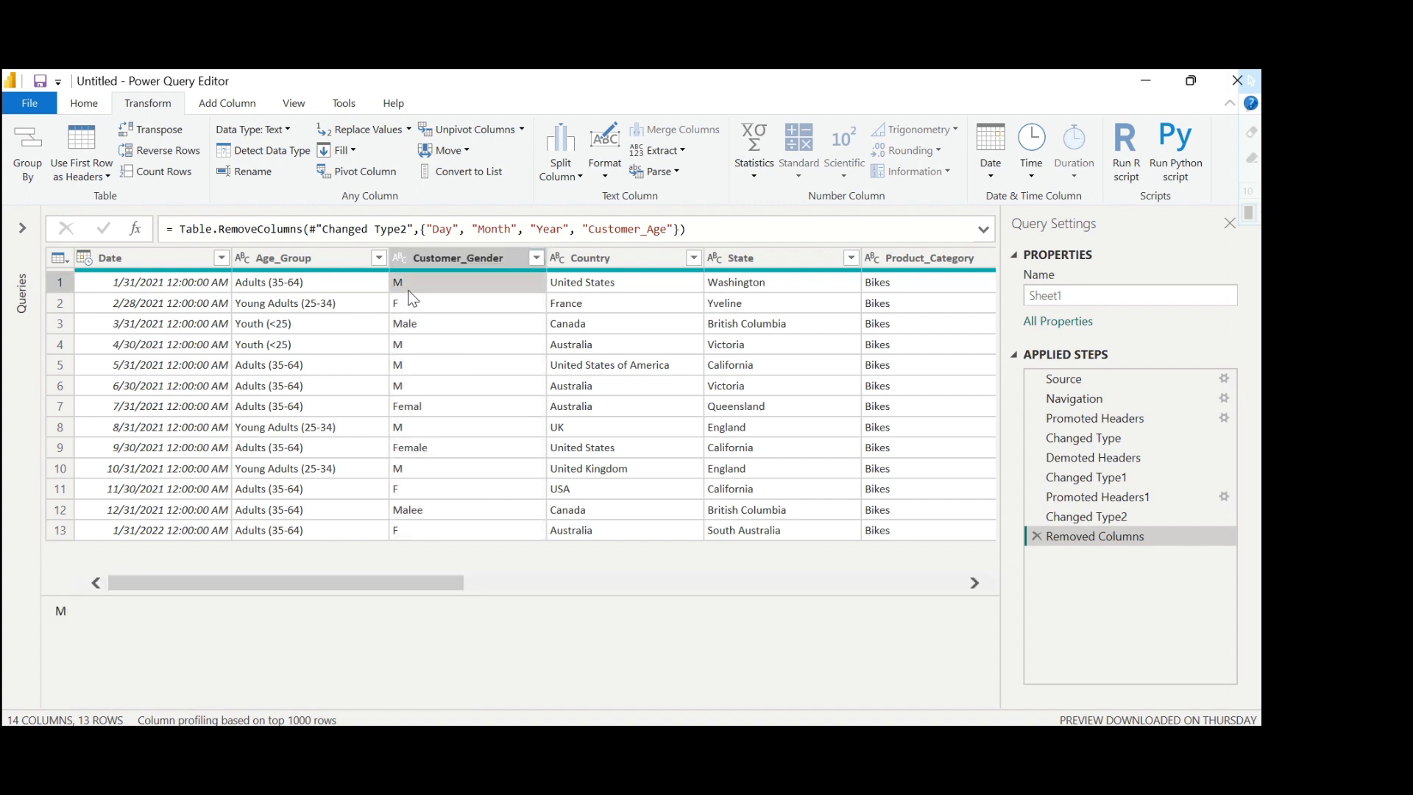
{"action": "left_click", "coordinate": [537, 261]}
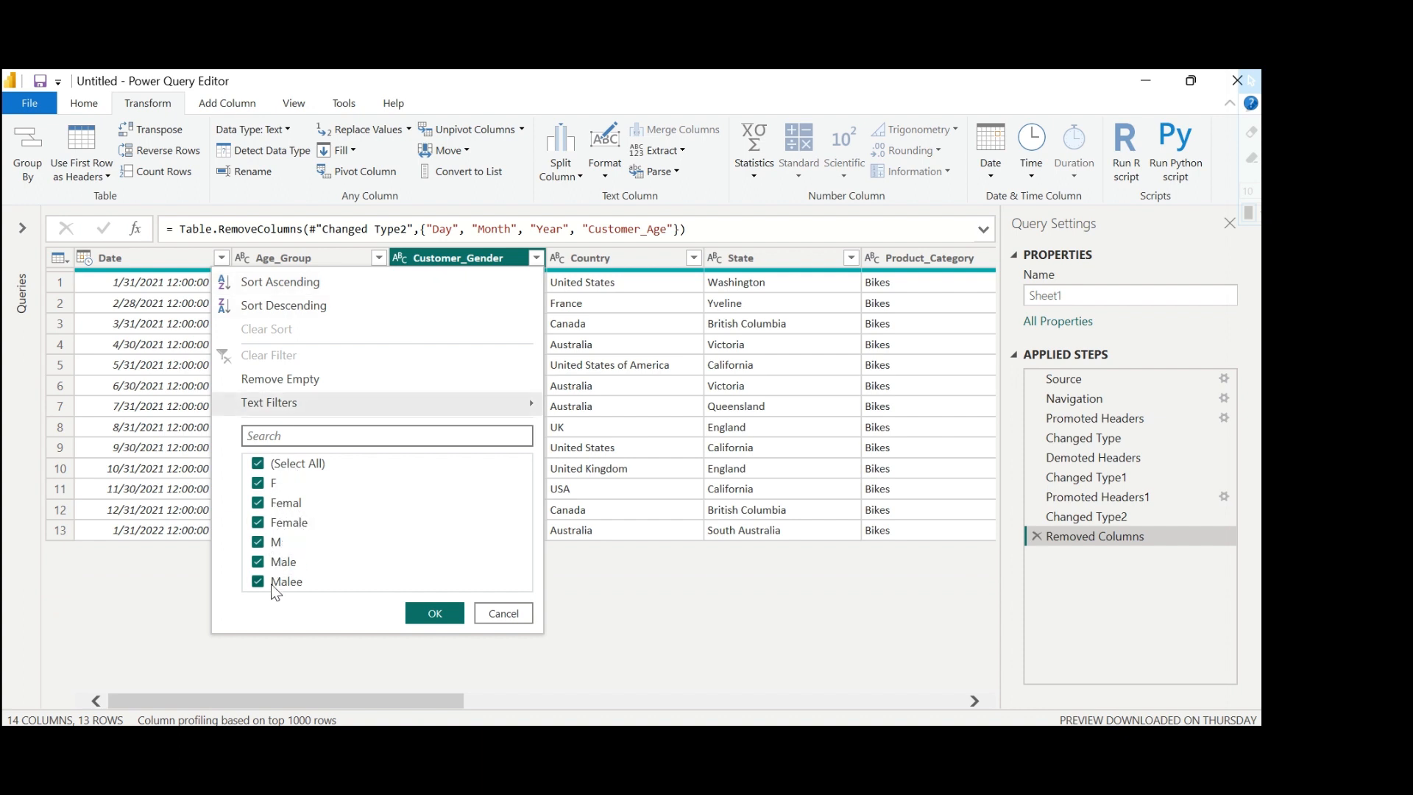
{"action": "left_click", "coordinate": [430, 608]}
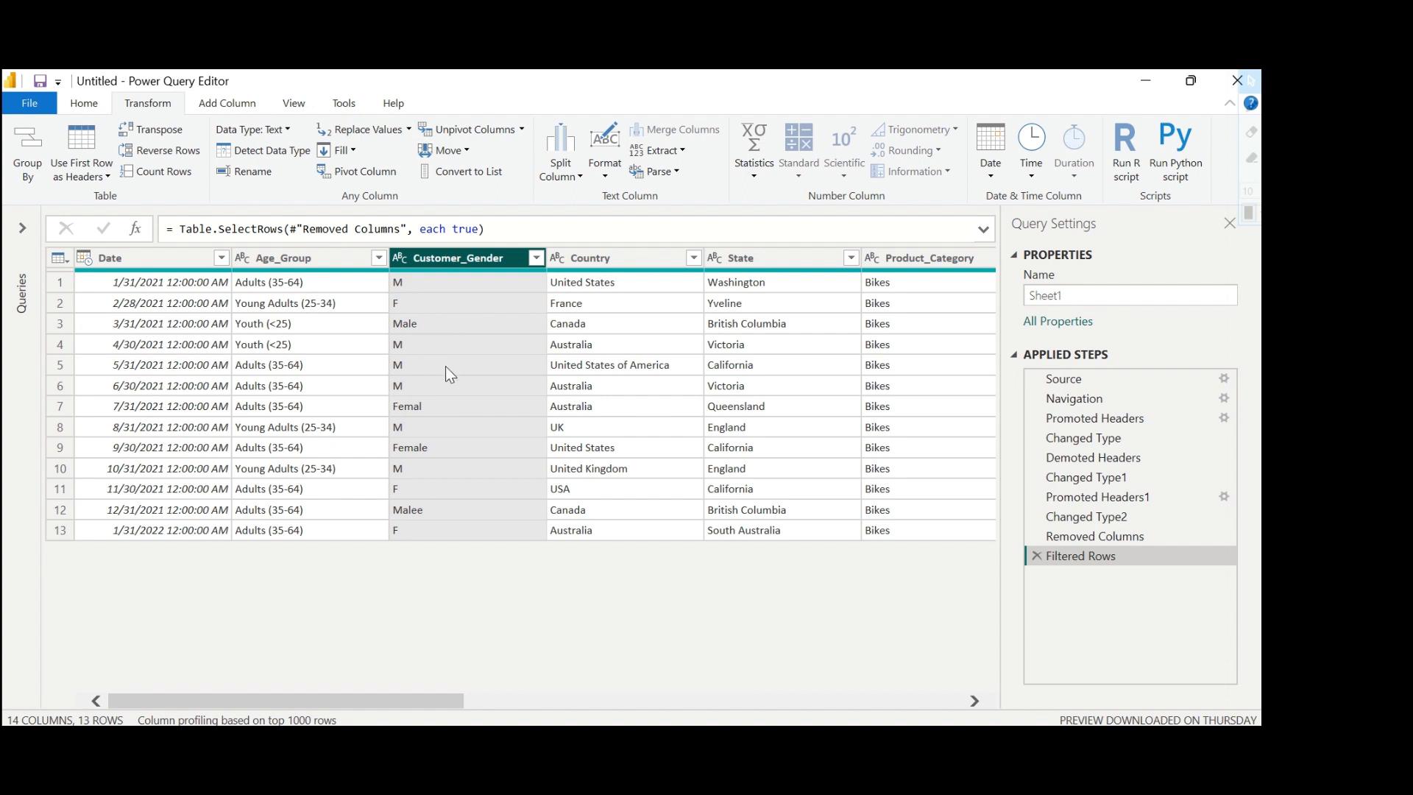
Replace the value M with Male in the Customer_Gender column.
{"action": "left_click", "coordinate": [410, 131]}
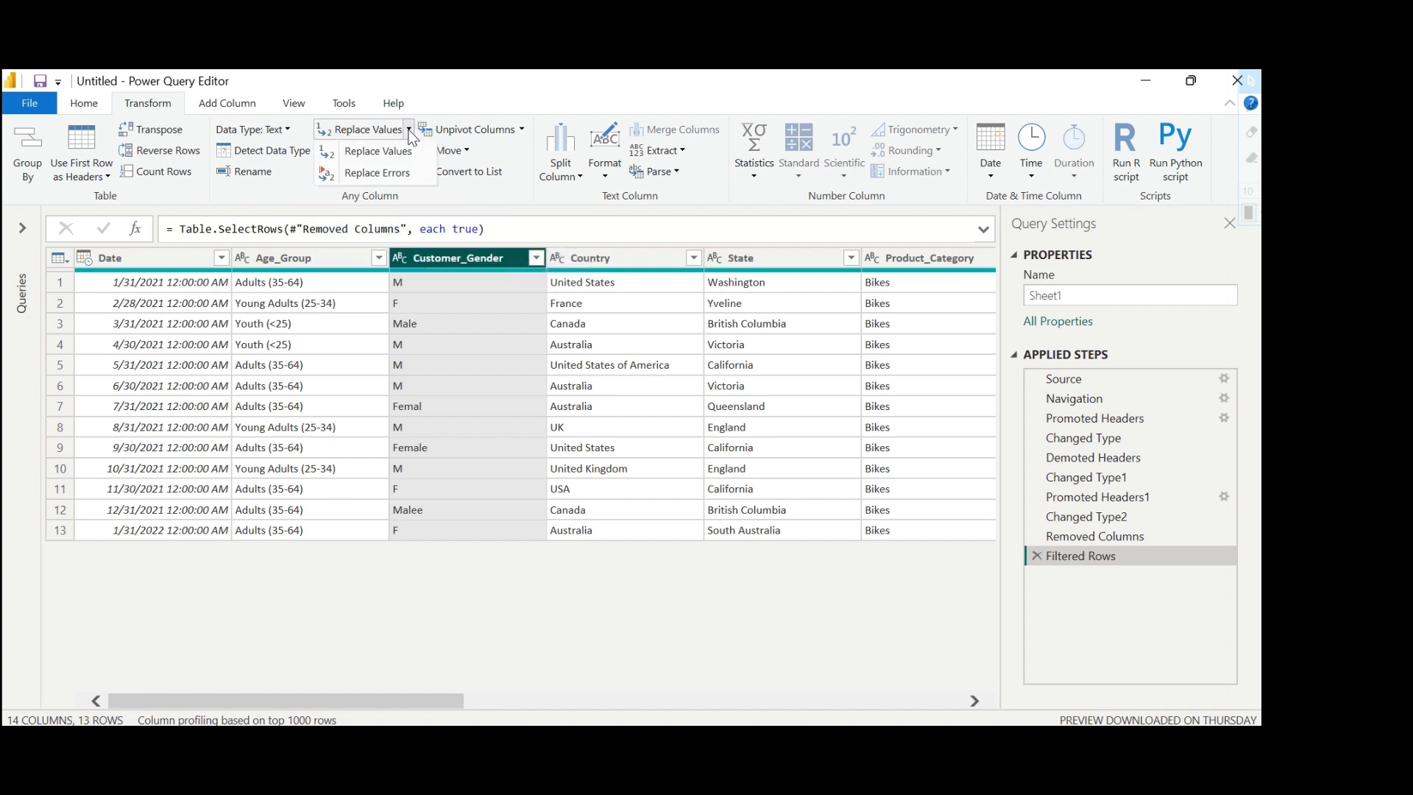
{"action": "left_click", "coordinate": [399, 153]}
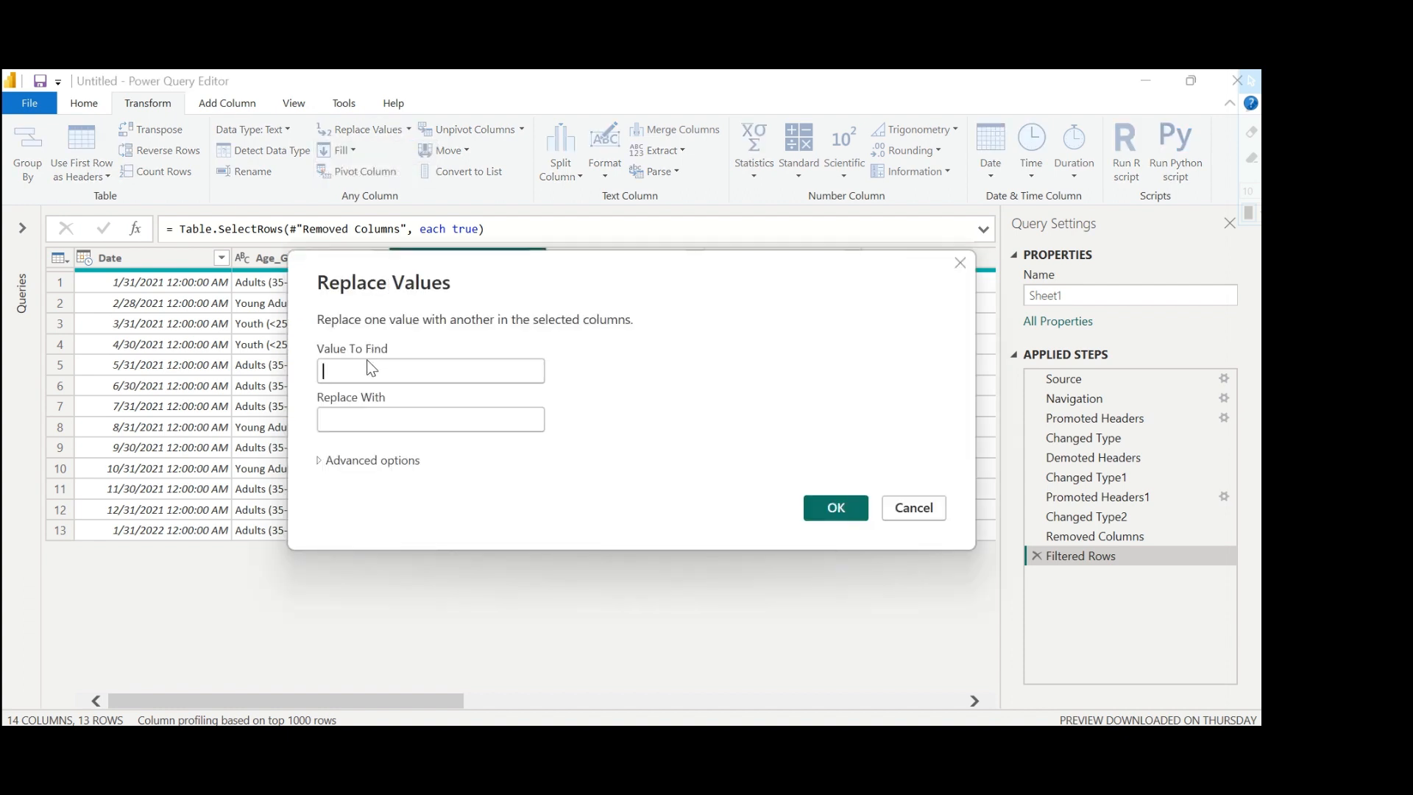
{"action": "left_click", "coordinate": [339, 373]}
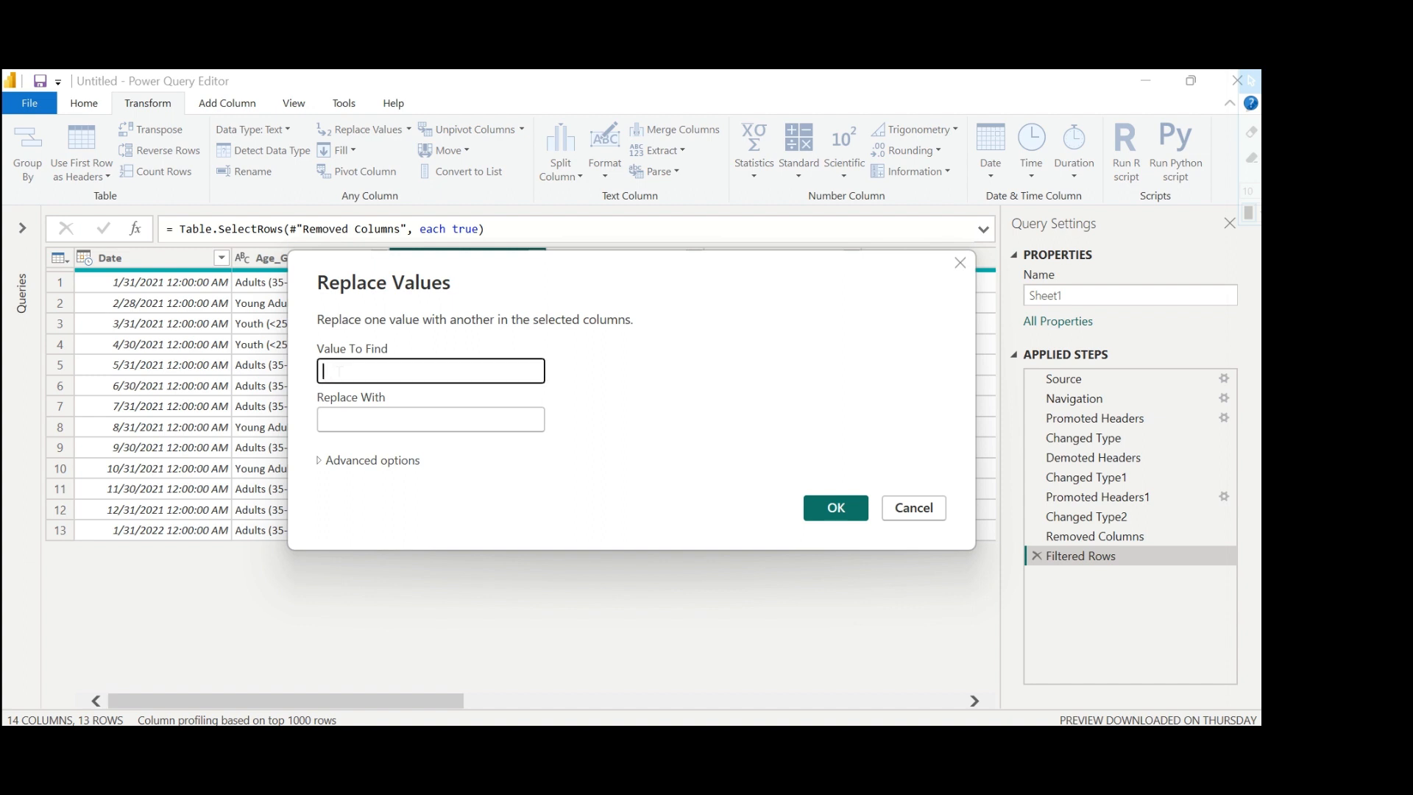
{"action": "type", "text": "M"}
{"action": "left_click", "coordinate": [344, 413]}
{"action": "type", "text": "M"}
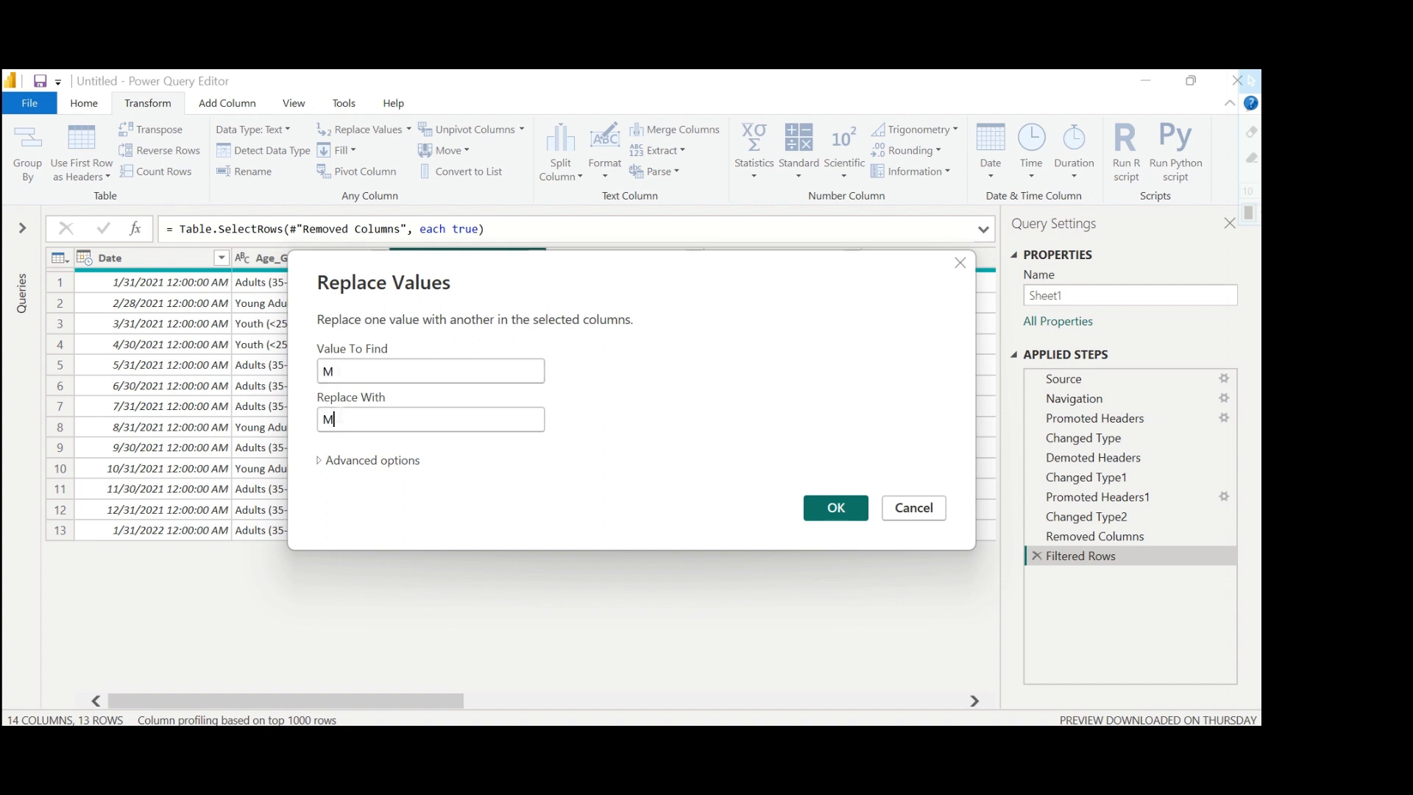
{"action": "type", "text": "ale"}
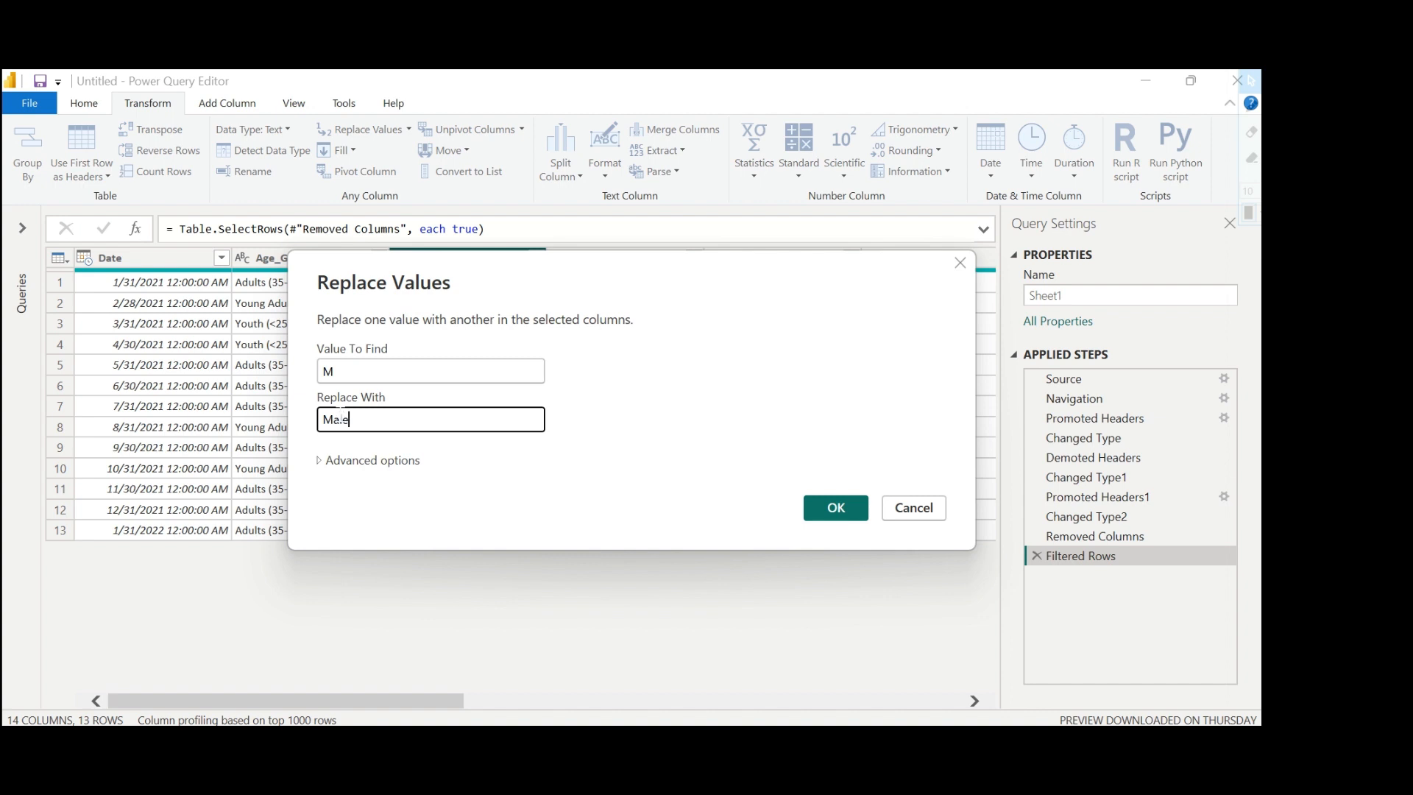
{"action": "left_click", "coordinate": [838, 509]}
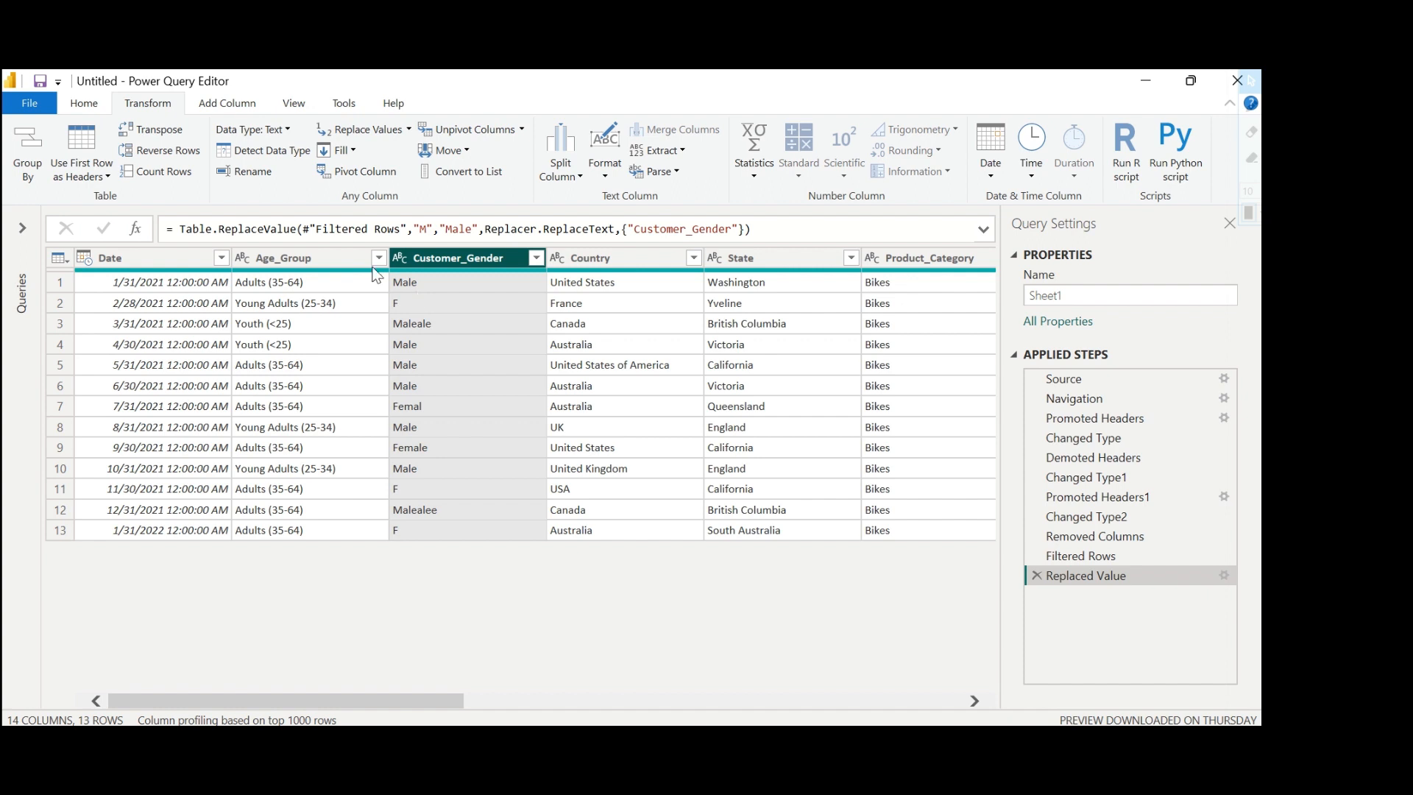
Start a conditional column and name it "Customer gender new".
{"action": "left_click", "coordinate": [236, 103]}
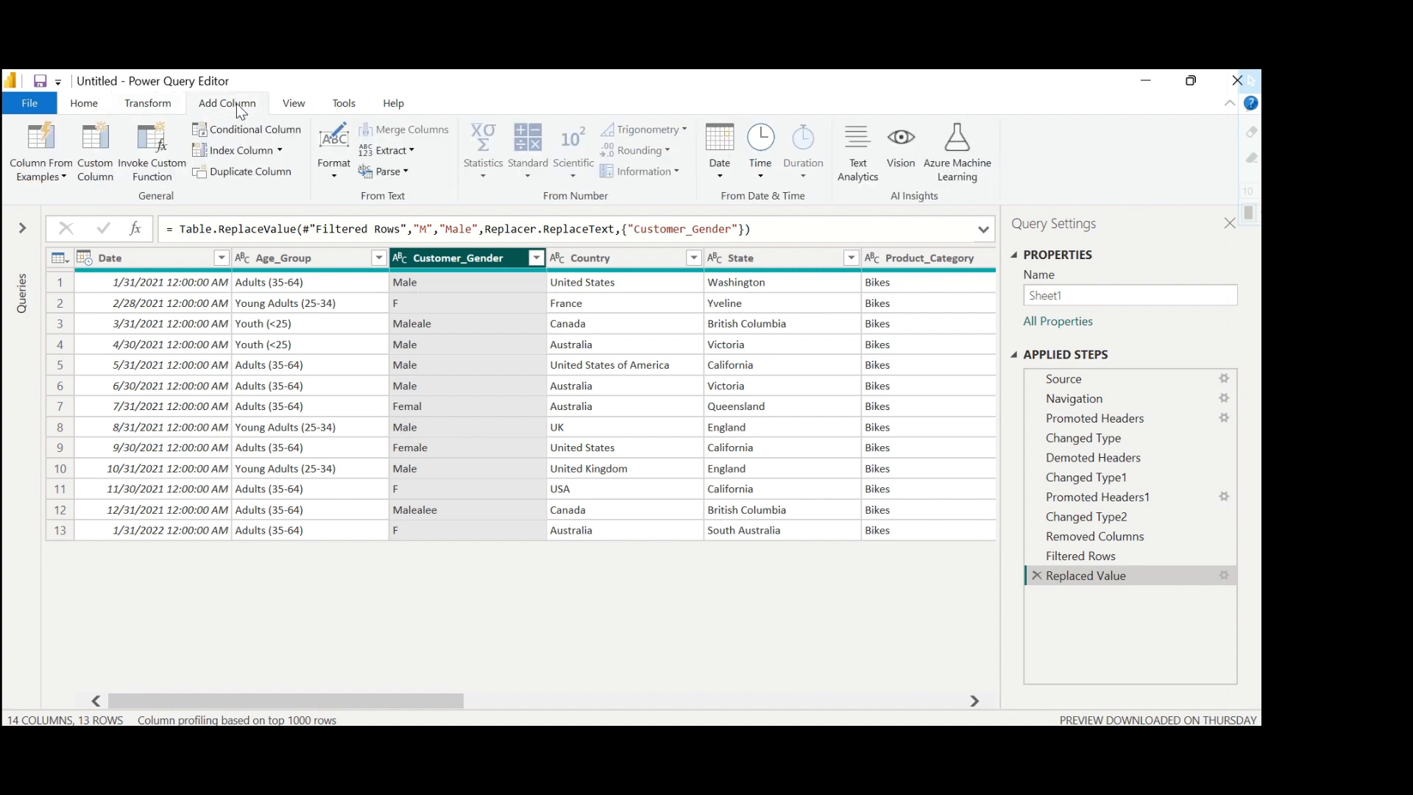
{"action": "left_click", "coordinate": [250, 136]}
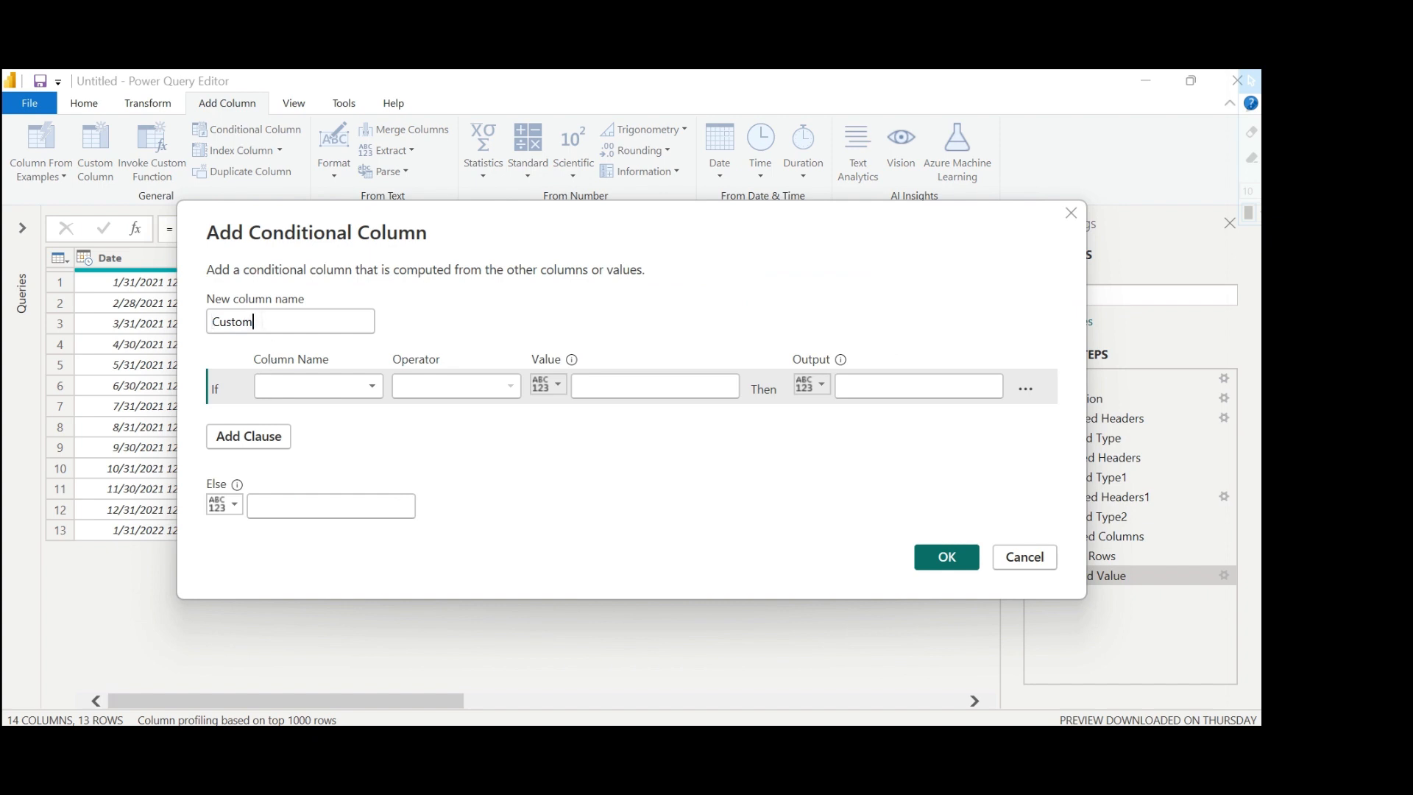
{"action": "left_click", "coordinate": [263, 322]}
{"action": "type", "text": "er gen"}
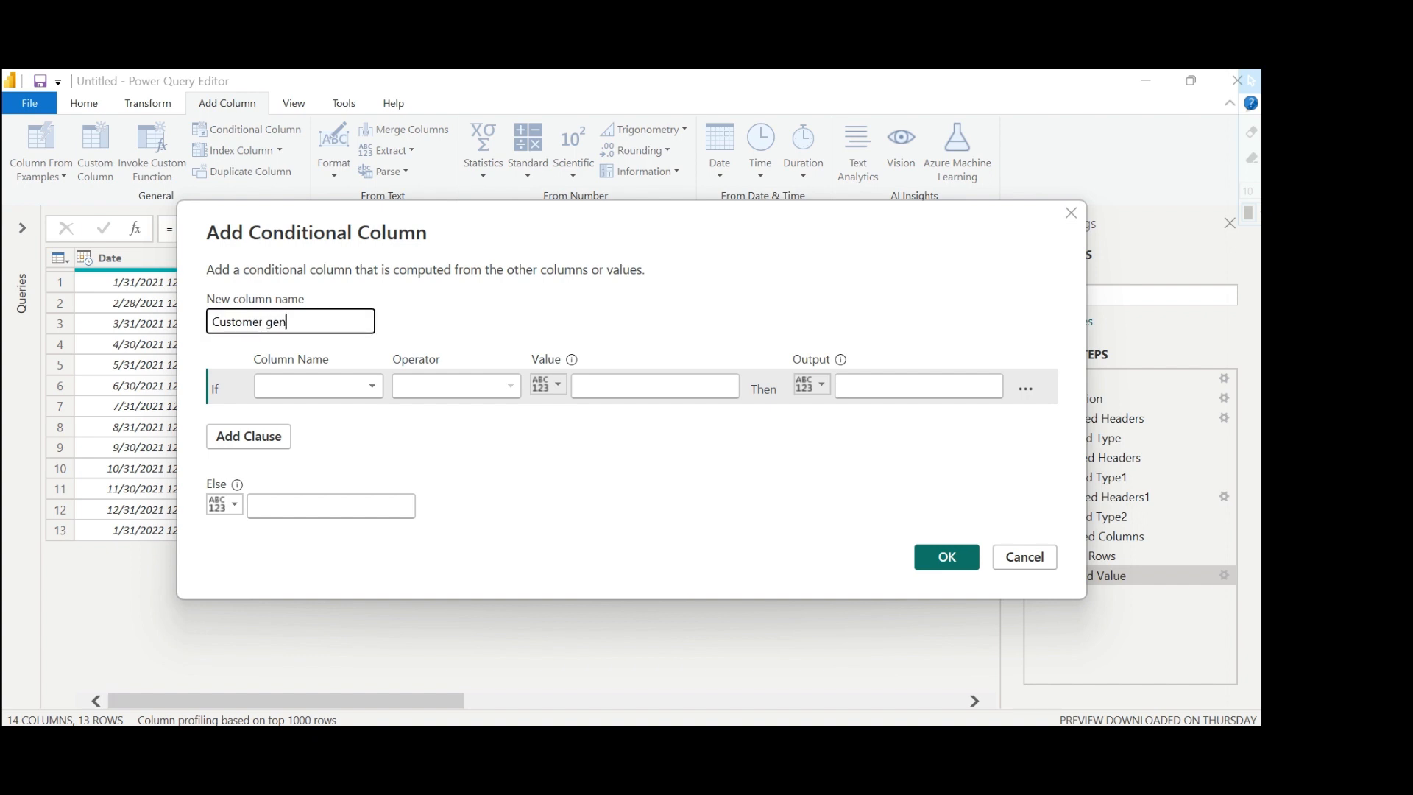
{"action": "type", "text": "der new"}
Define the first condition so that Customer_Gender containing F outputs Female.
{"action": "left_click", "coordinate": [291, 385]}
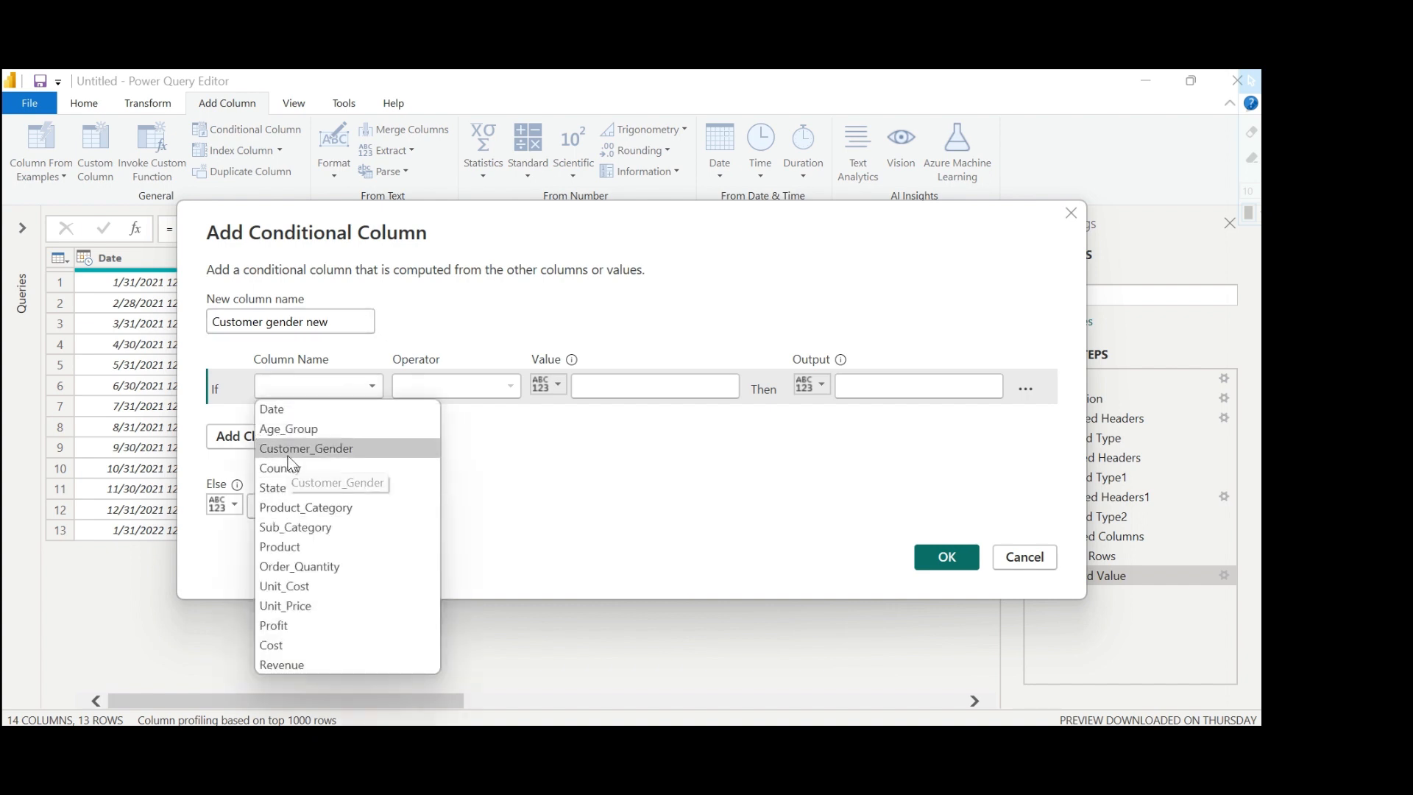
{"action": "left_click", "coordinate": [289, 454]}
{"action": "left_click", "coordinate": [444, 387]}
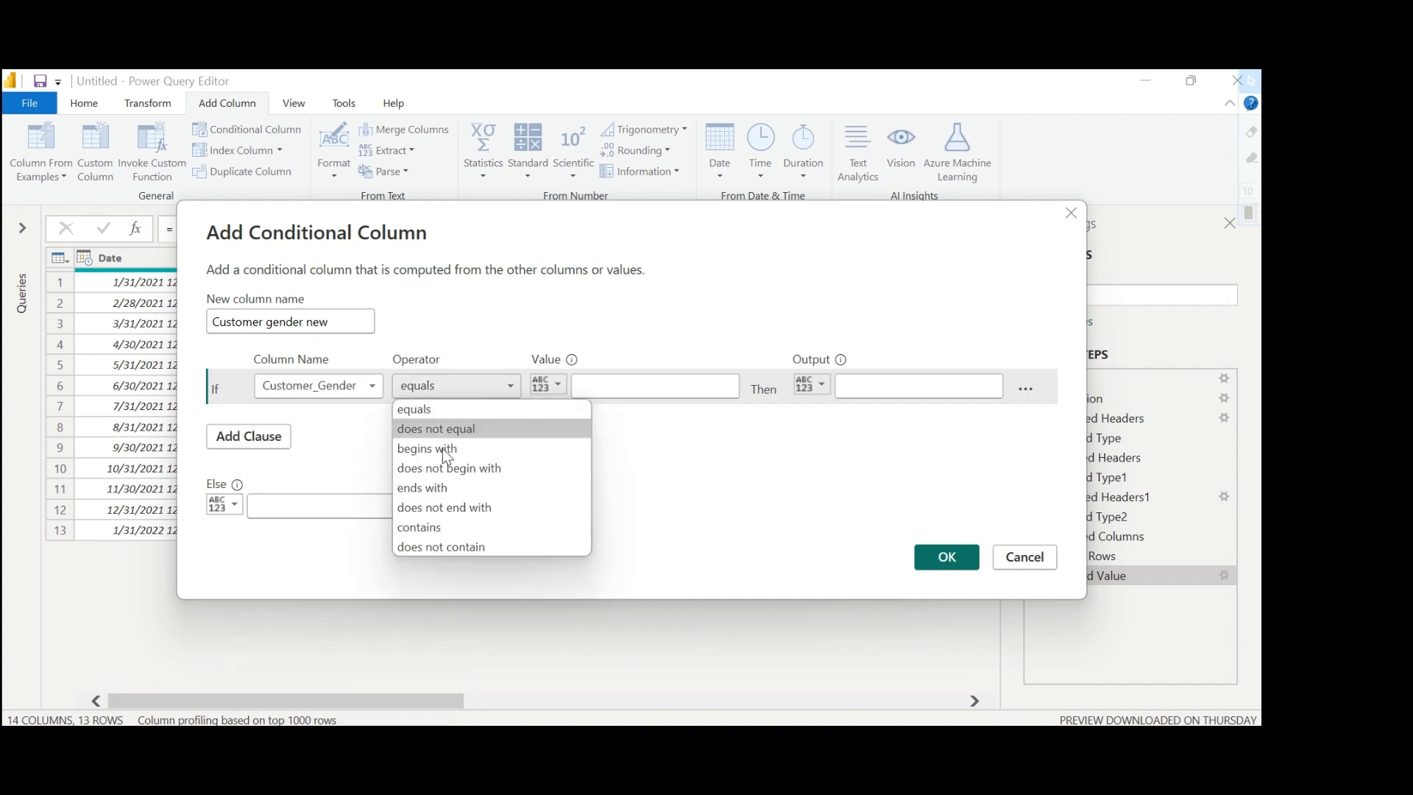
{"action": "left_click", "coordinate": [430, 528]}
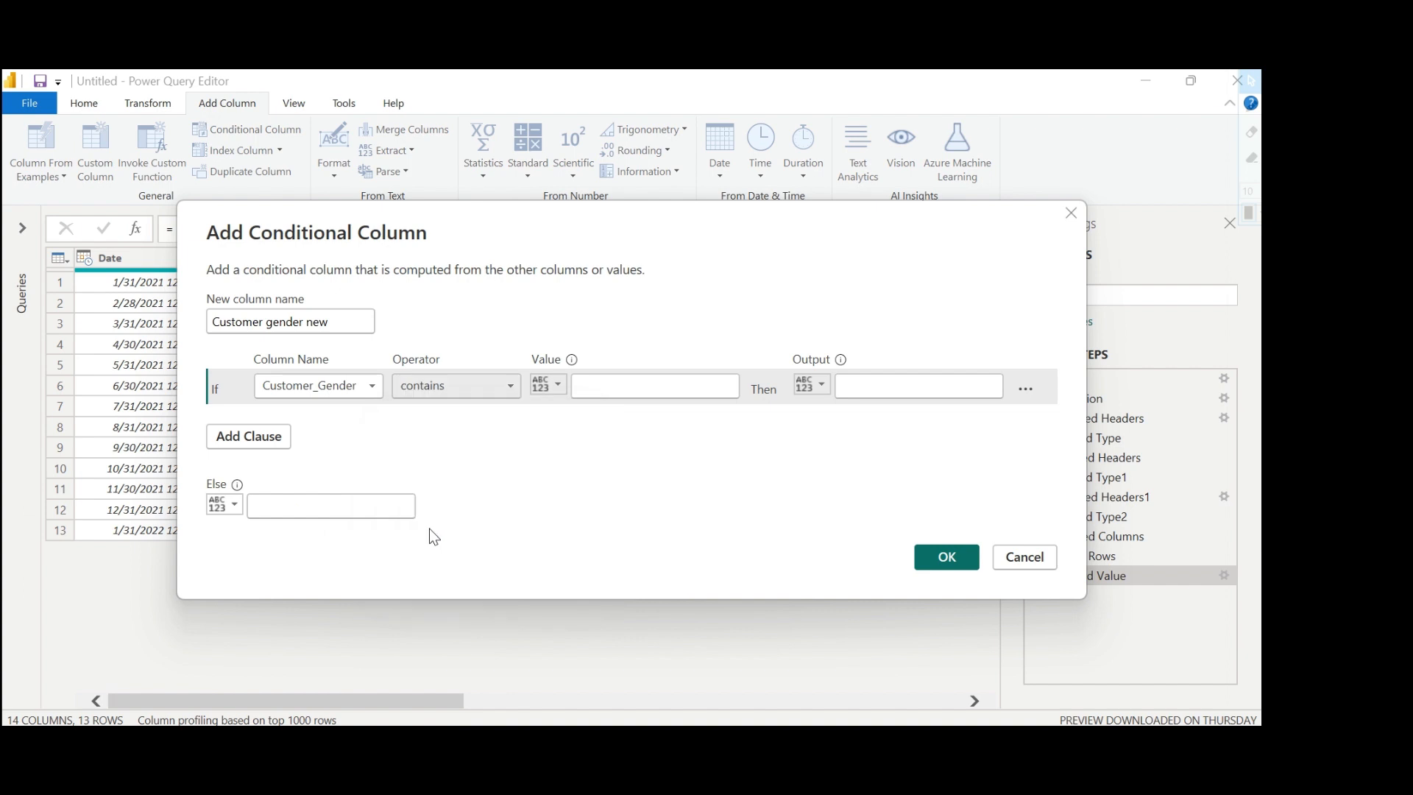
{"action": "left_click", "coordinate": [609, 389]}
{"action": "type", "text": "F"}
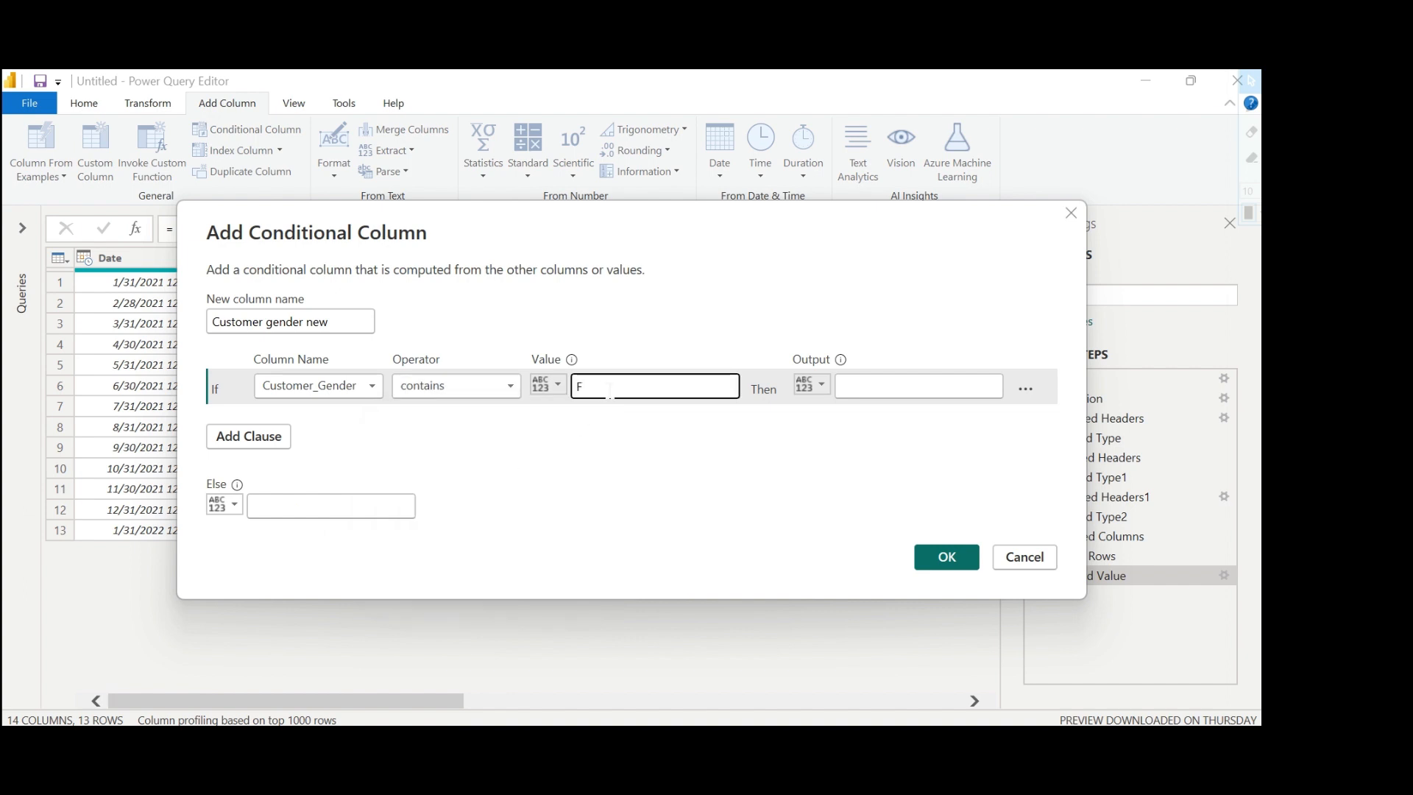
{"action": "left_click", "coordinate": [856, 388]}
{"action": "type", "text": "F"}
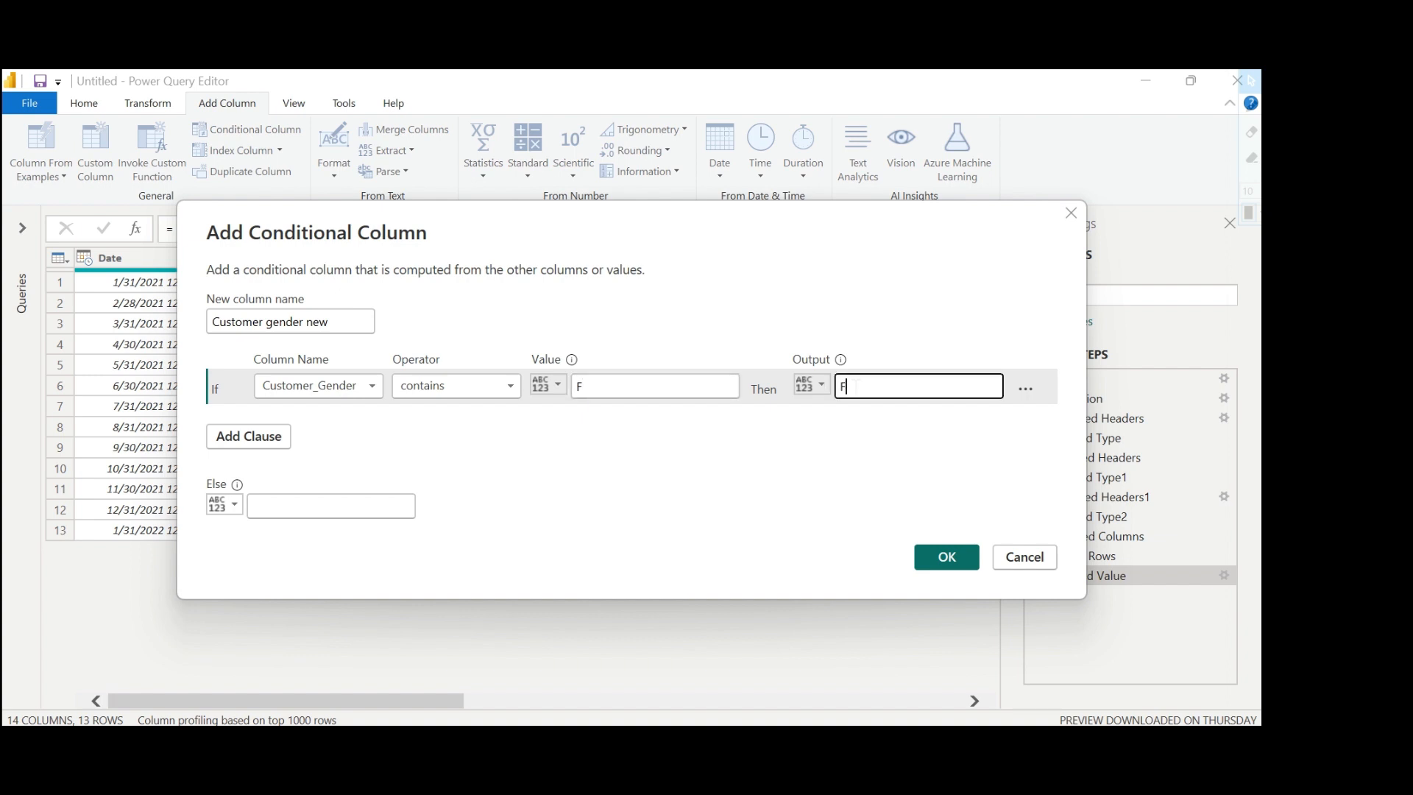
{"action": "type", "text": "ernal"}
{"action": "type", "text": "emale"}
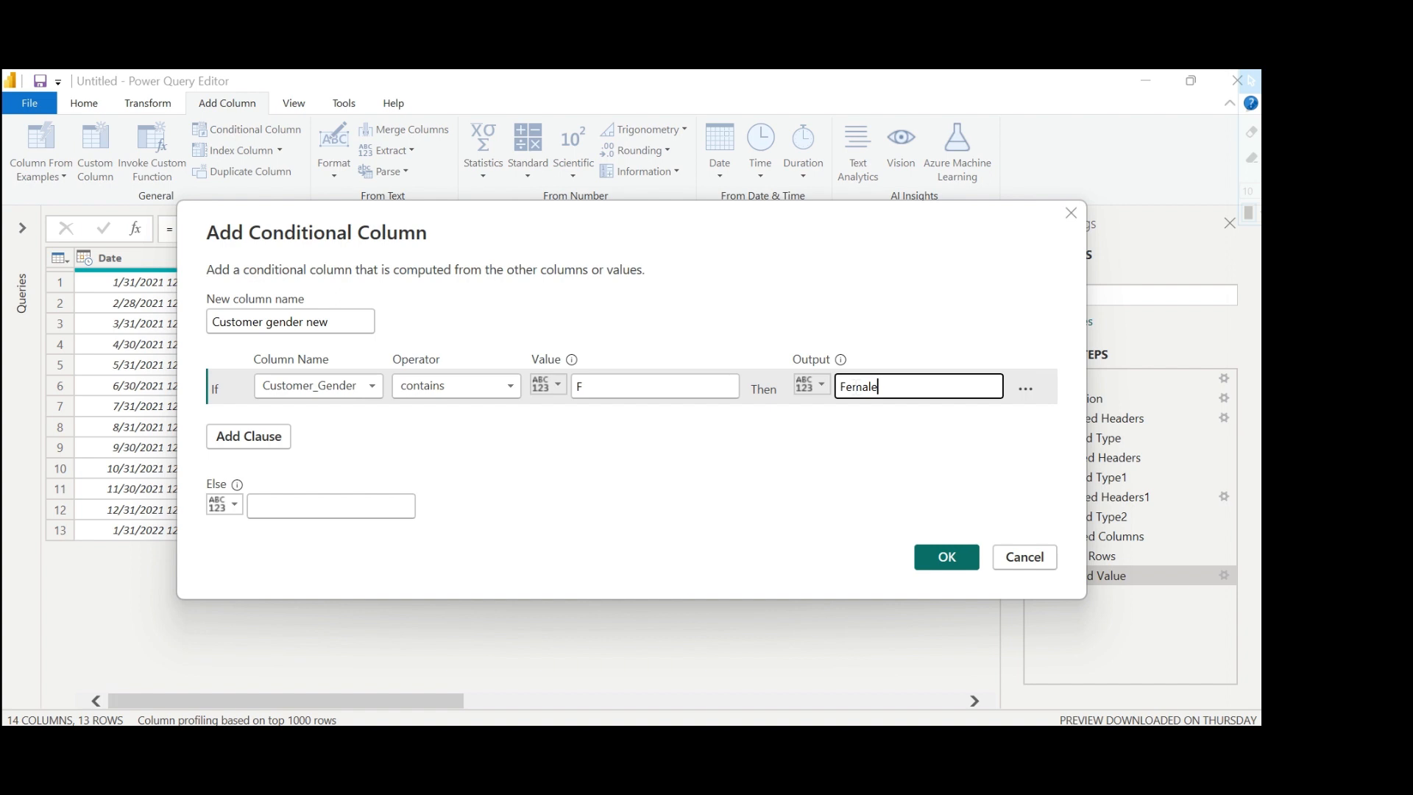
Add an else-if clause so that Customer_Gender containing Malee outputs Male.
{"action": "left_click", "coordinate": [280, 436]}
{"action": "left_click", "coordinate": [314, 422]}
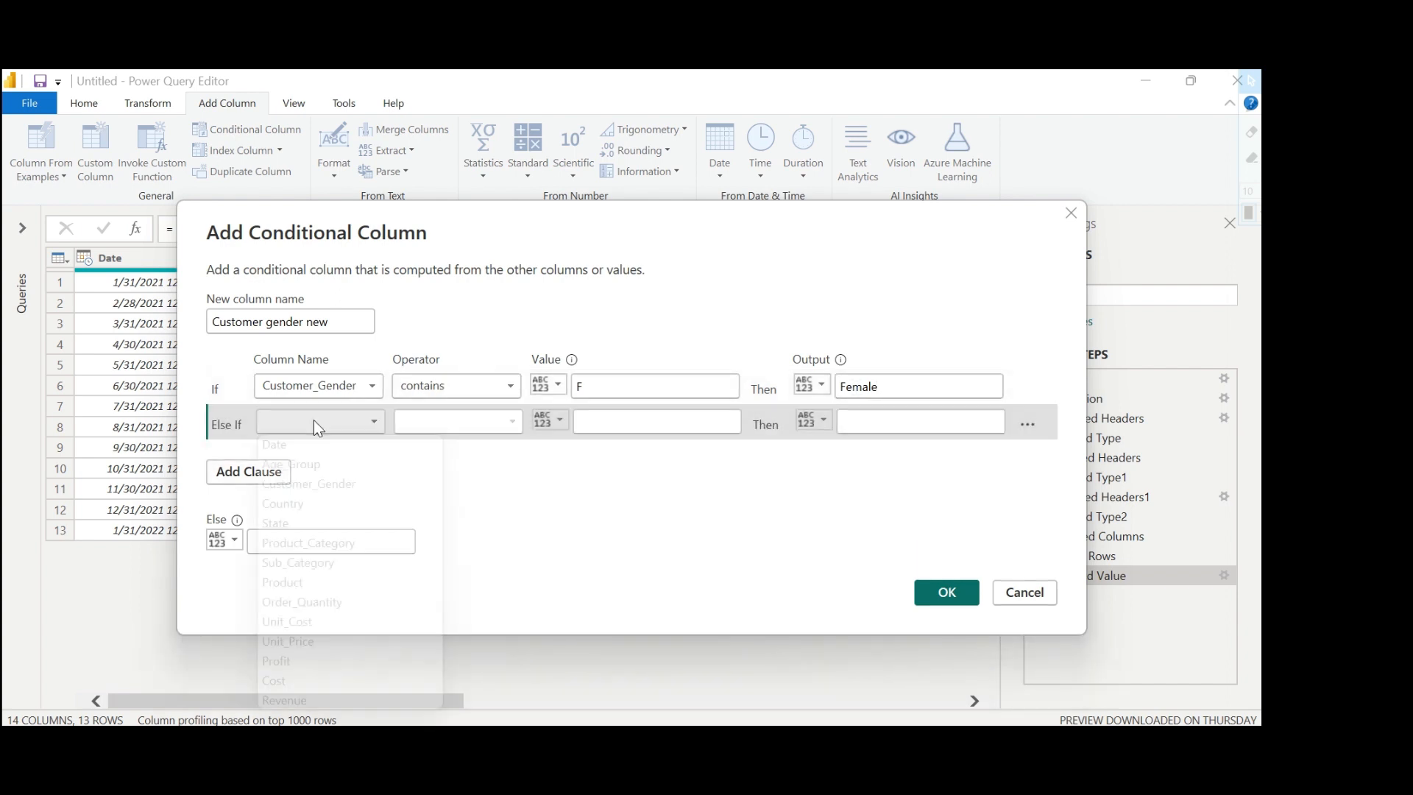
{"action": "left_click", "coordinate": [316, 486]}
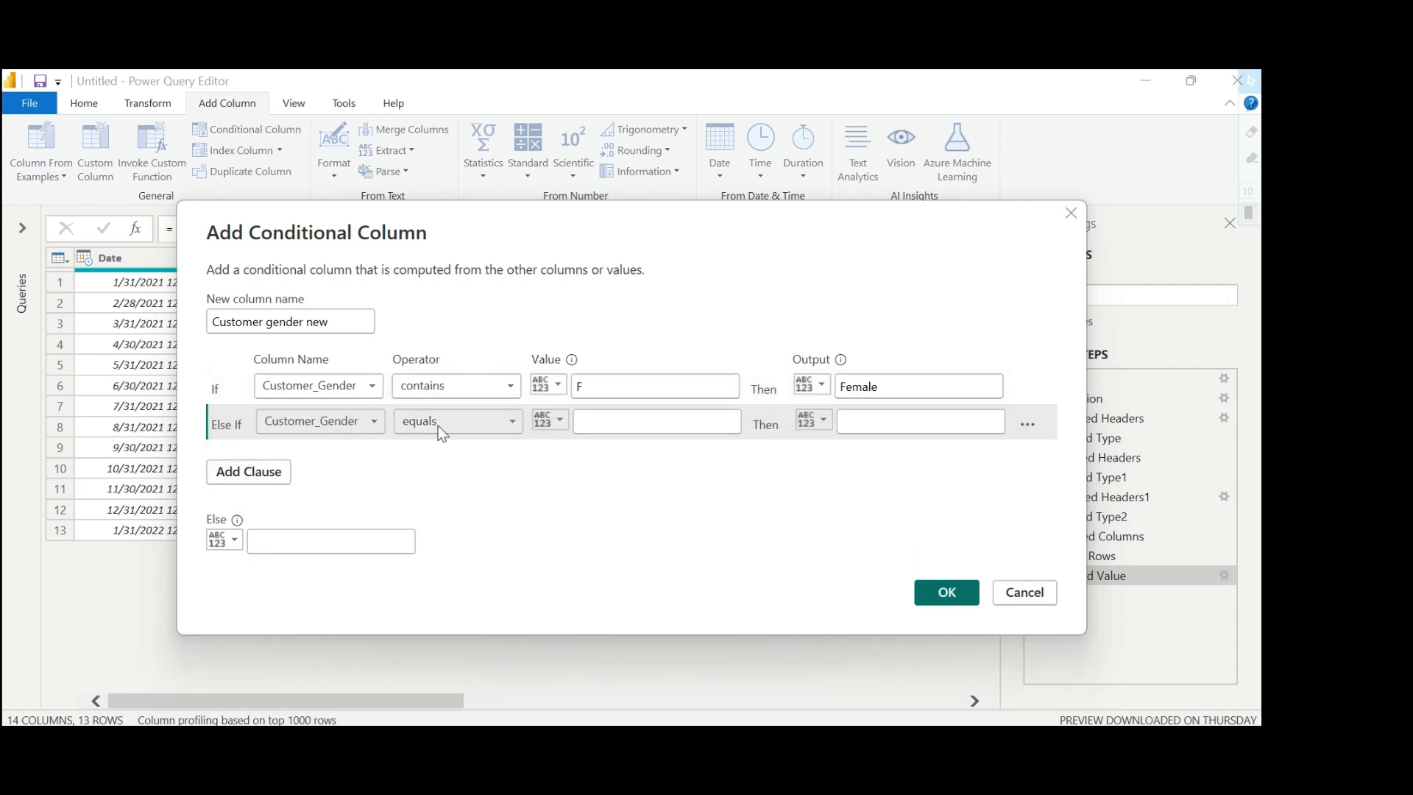
{"action": "left_click", "coordinate": [447, 421]}
{"action": "left_click", "coordinate": [439, 562]}
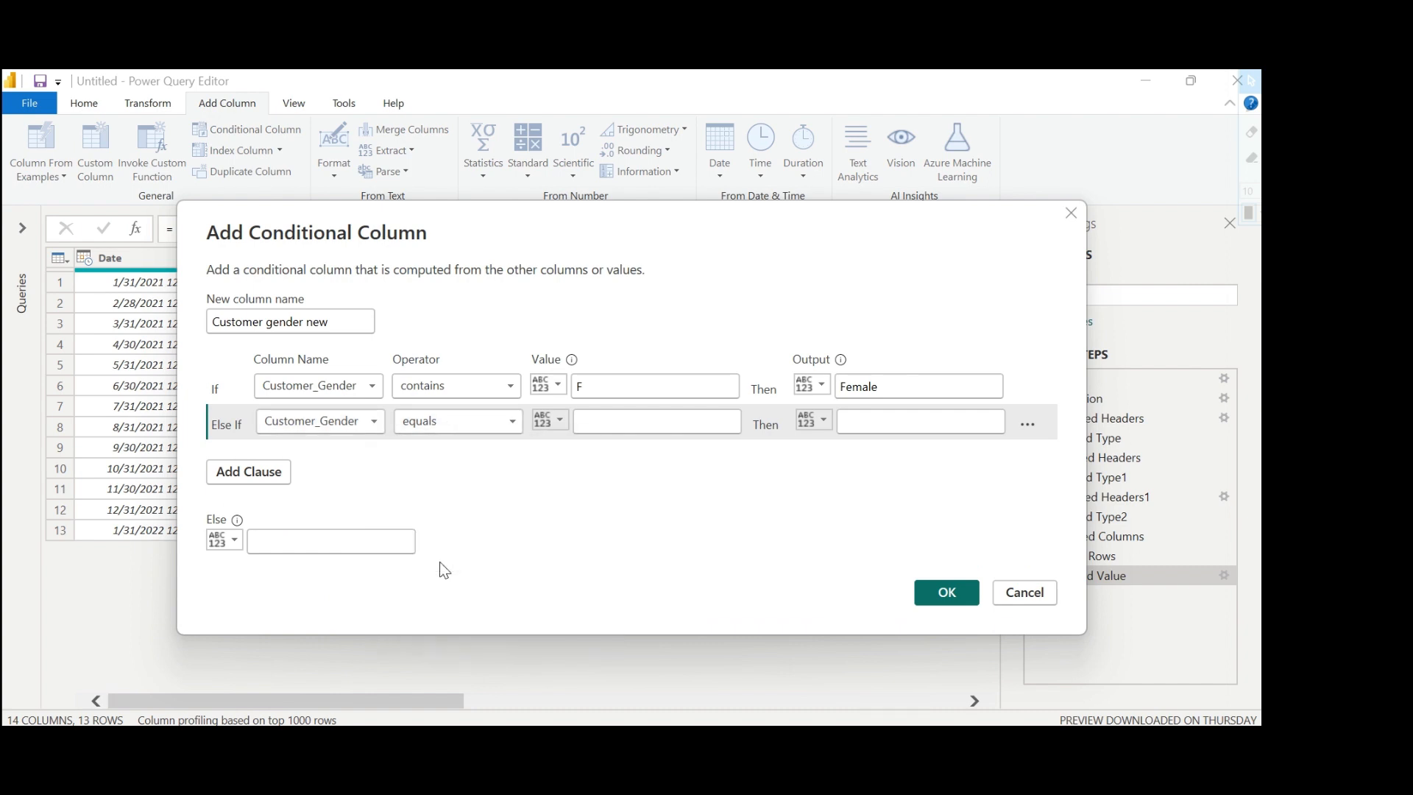
{"action": "left_click", "coordinate": [595, 419]}
{"action": "left_click", "coordinate": [595, 420]}
{"action": "type", "text": "M"}
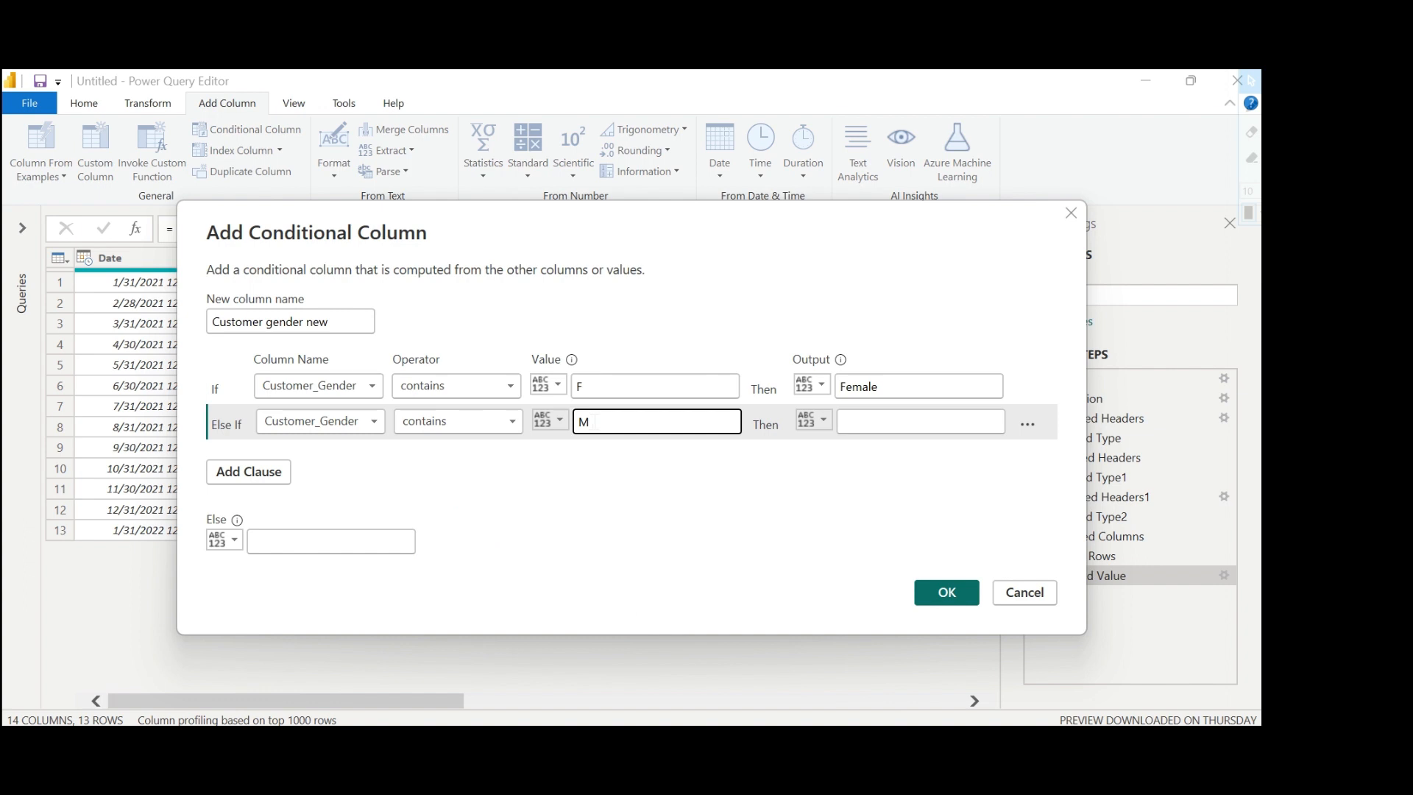
{"action": "type", "text": "alee"}
{"action": "left_click", "coordinate": [855, 422]}
{"action": "type", "text": "M"}
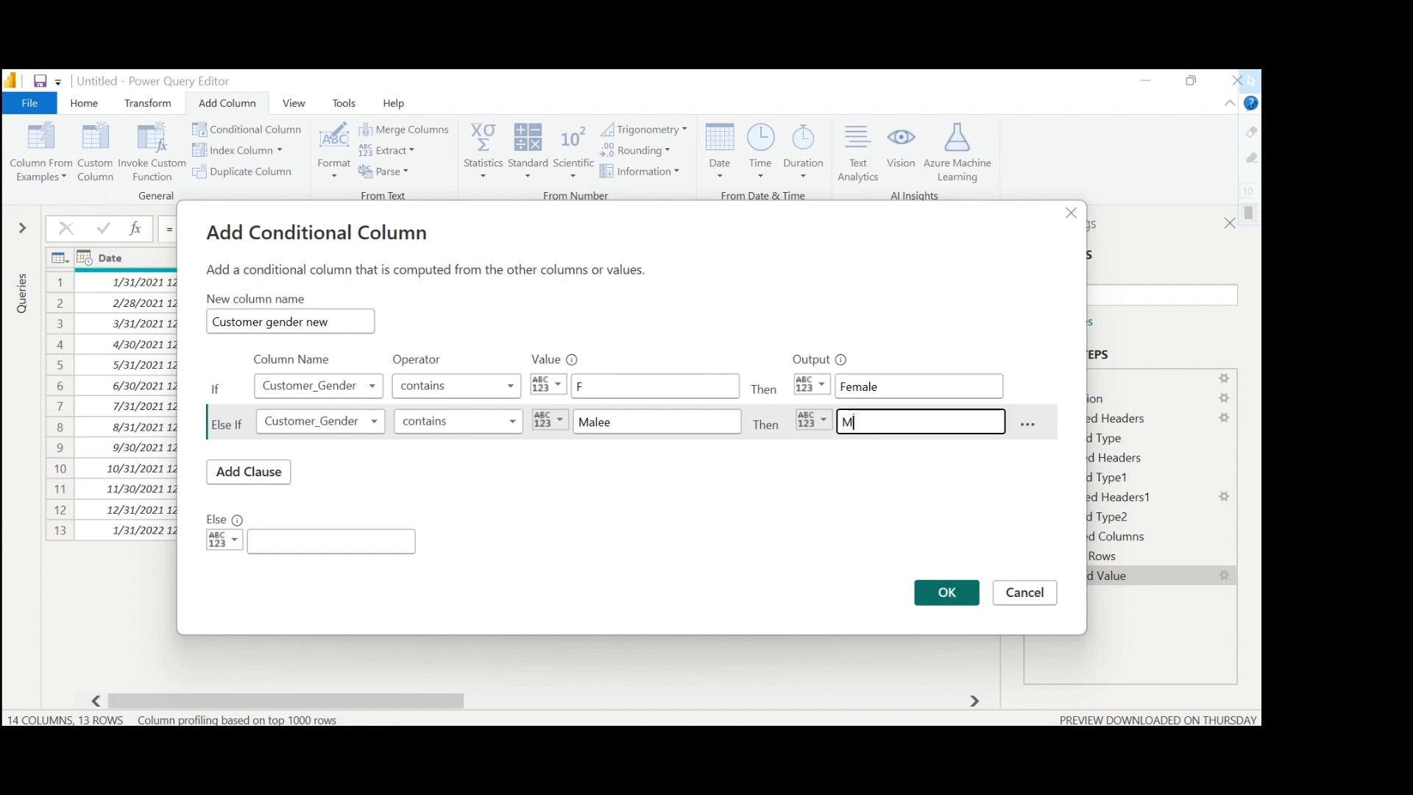
{"action": "type", "text": "ale"}
Add another else-if clause so that Customer_Gender containing Femal outputs Female.
{"action": "left_click", "coordinate": [248, 474]}
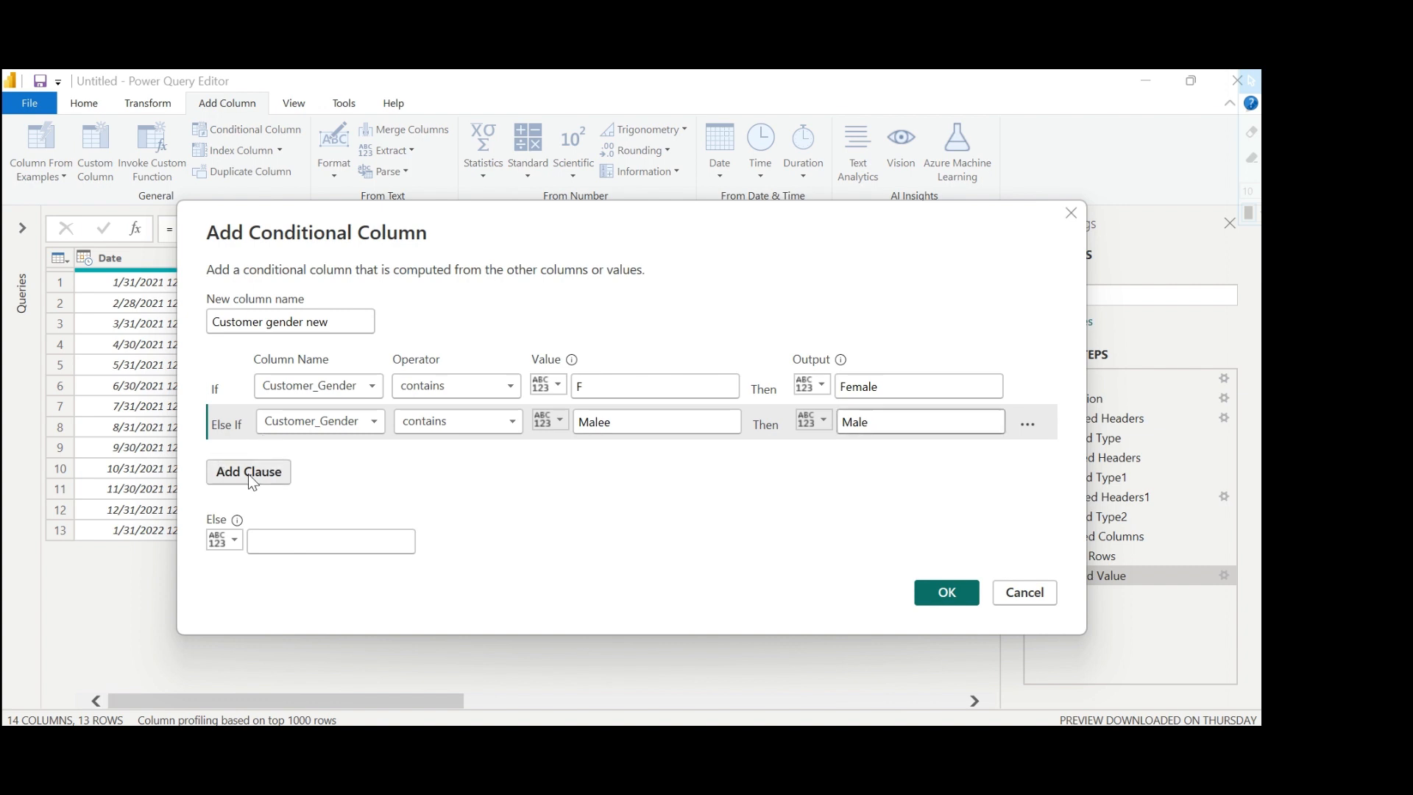
{"action": "left_click", "coordinate": [307, 460]}
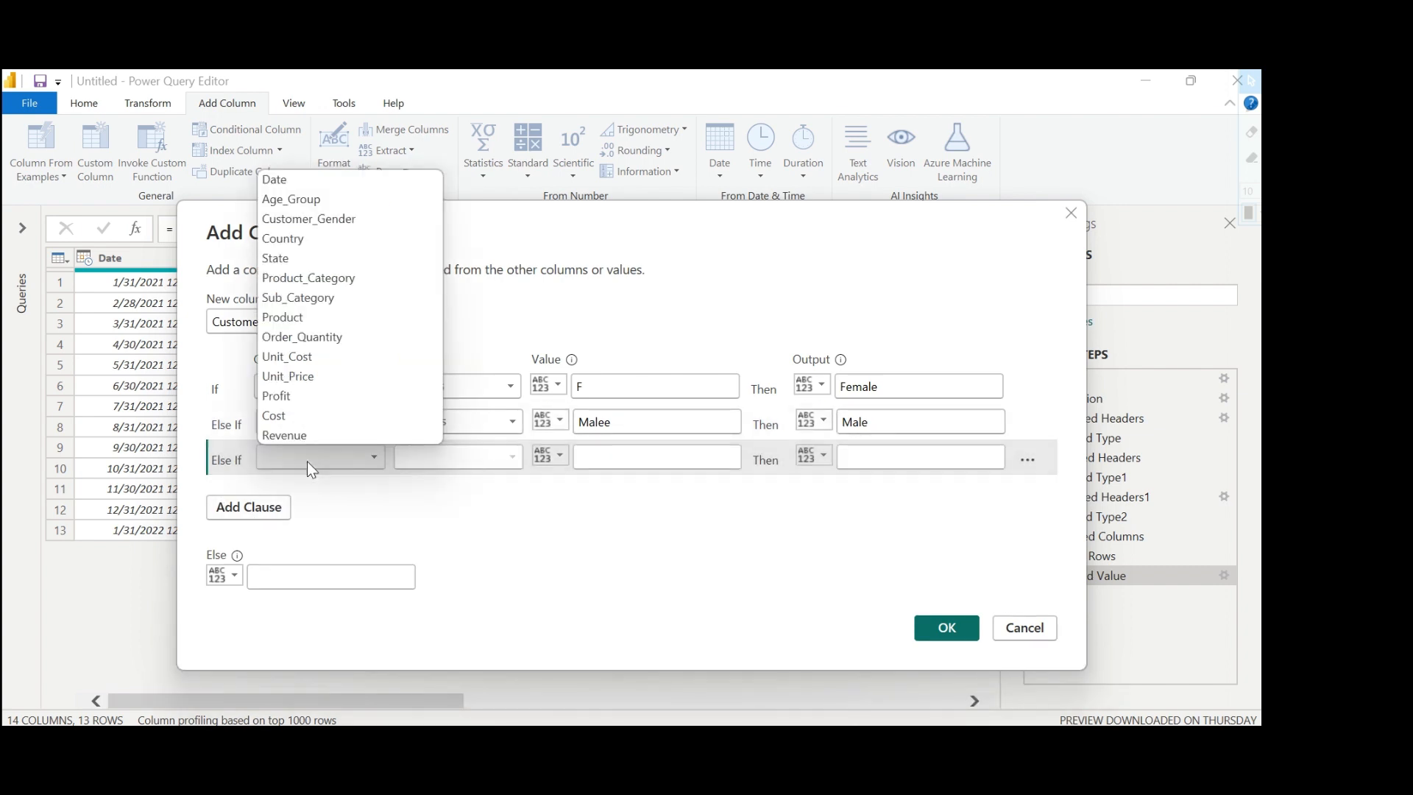
{"action": "left_click", "coordinate": [336, 218]}
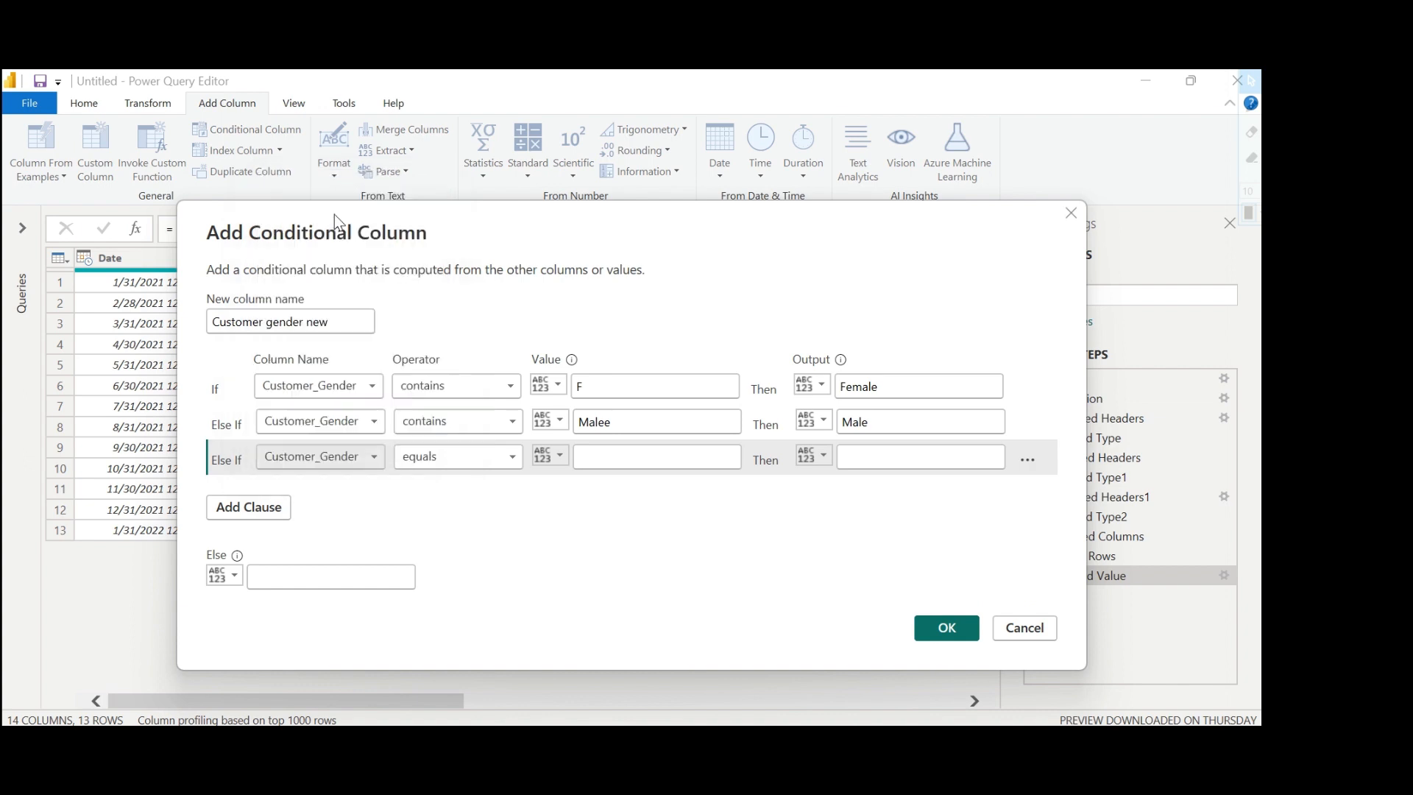
{"action": "left_click", "coordinate": [465, 459]}
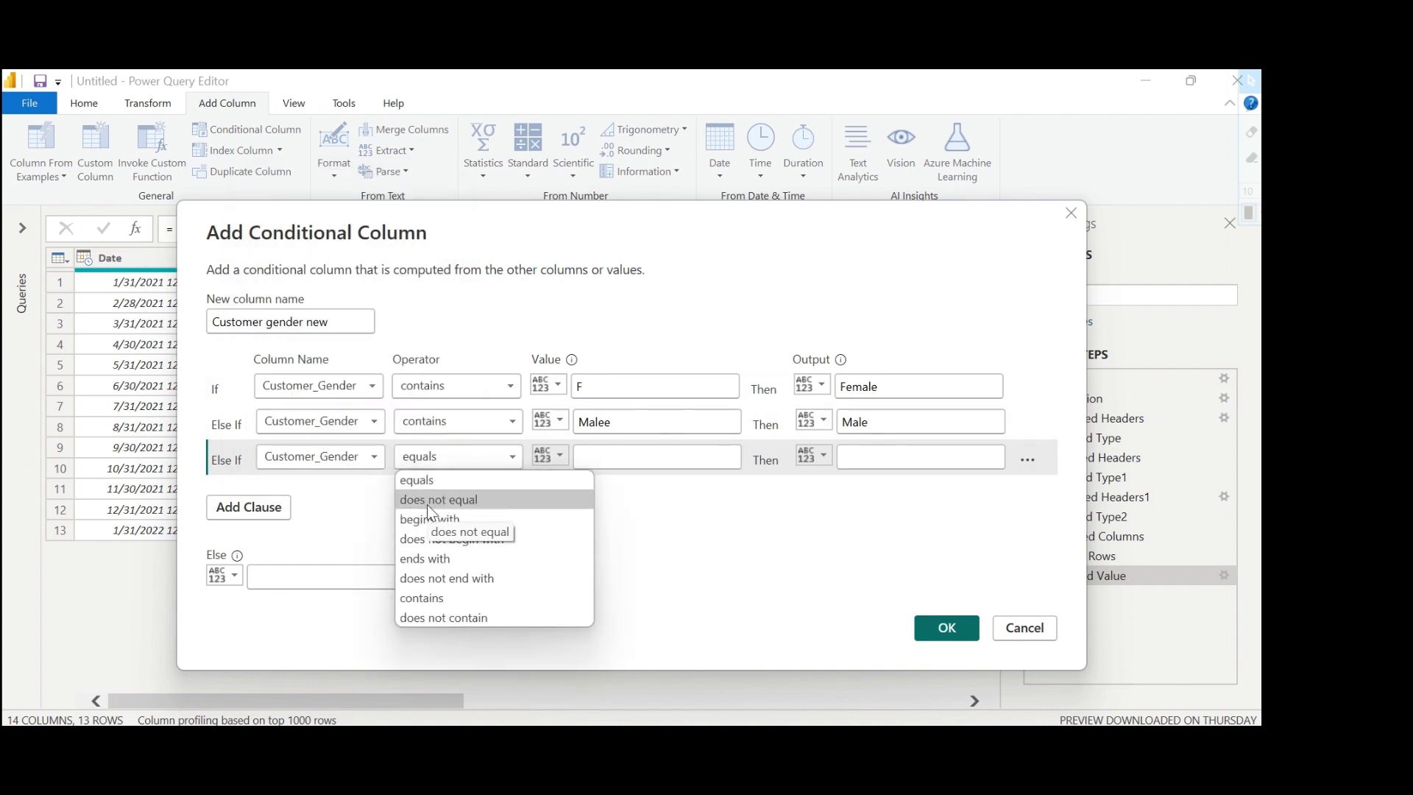
{"action": "left_click", "coordinate": [430, 598]}
{"action": "left_click", "coordinate": [581, 454]}
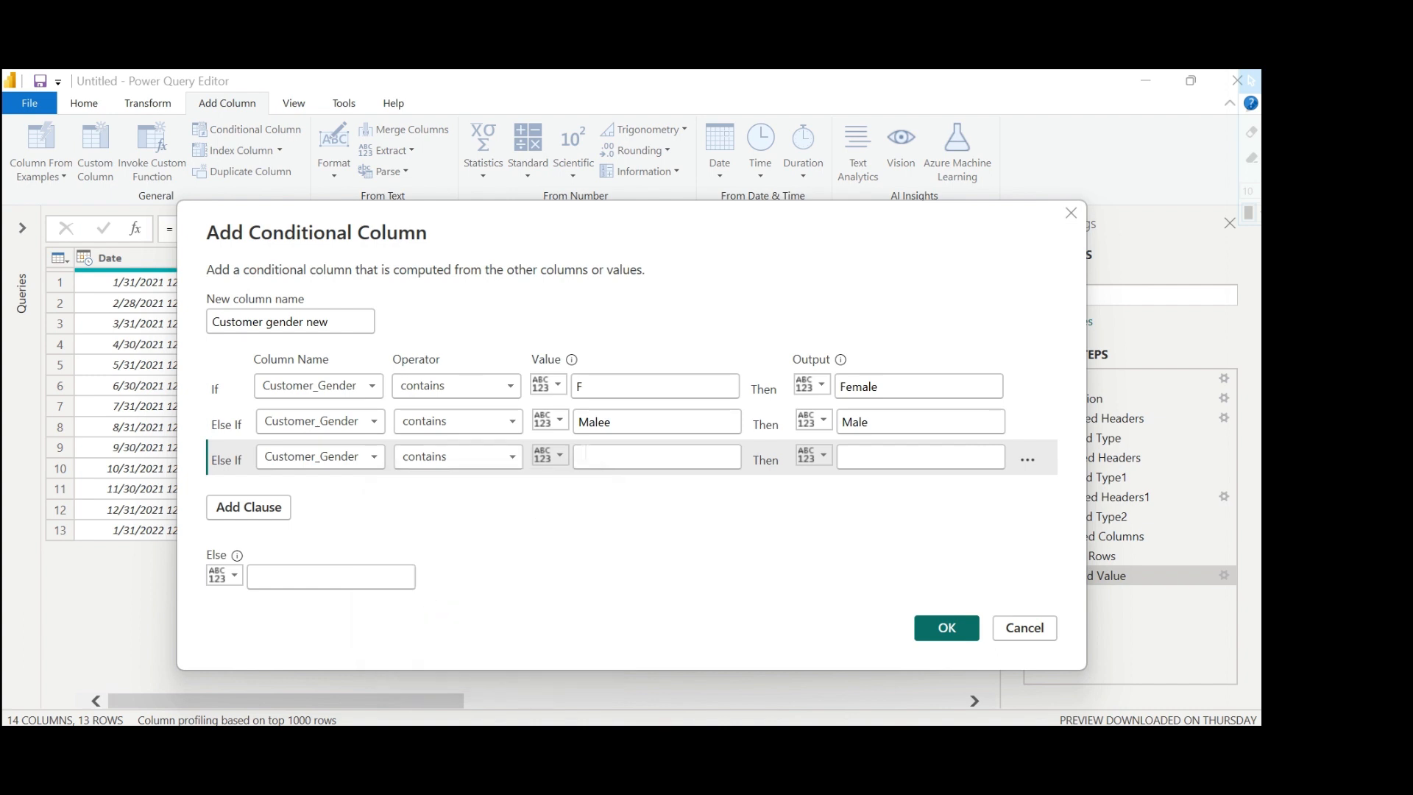
{"action": "type", "text": "Femal"}
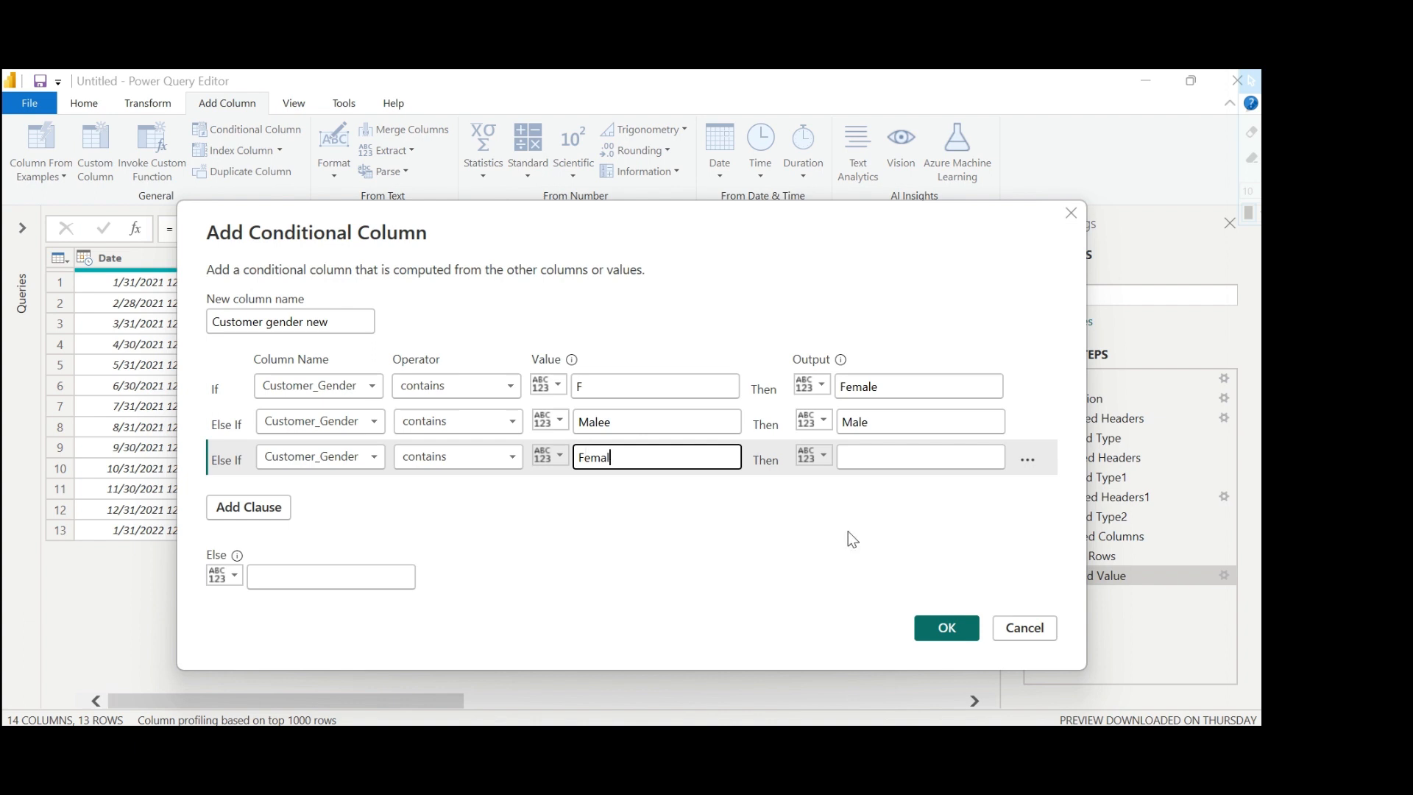
{"action": "left_click", "coordinate": [876, 453]}
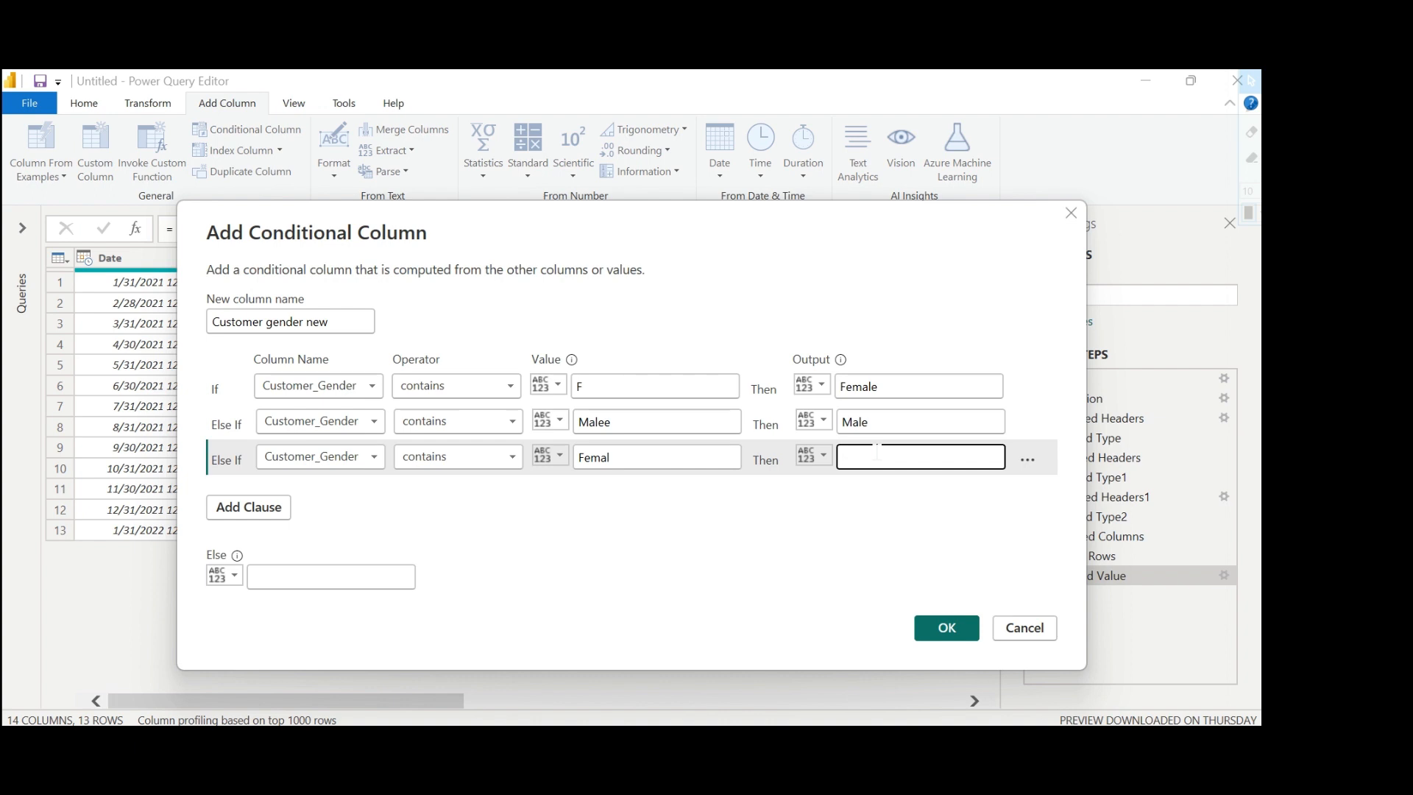
{"action": "type", "text": "Female"}
Set the Else output to Male and create the conditional column.
{"action": "left_click", "coordinate": [347, 576]}
{"action": "type", "text": "M"}
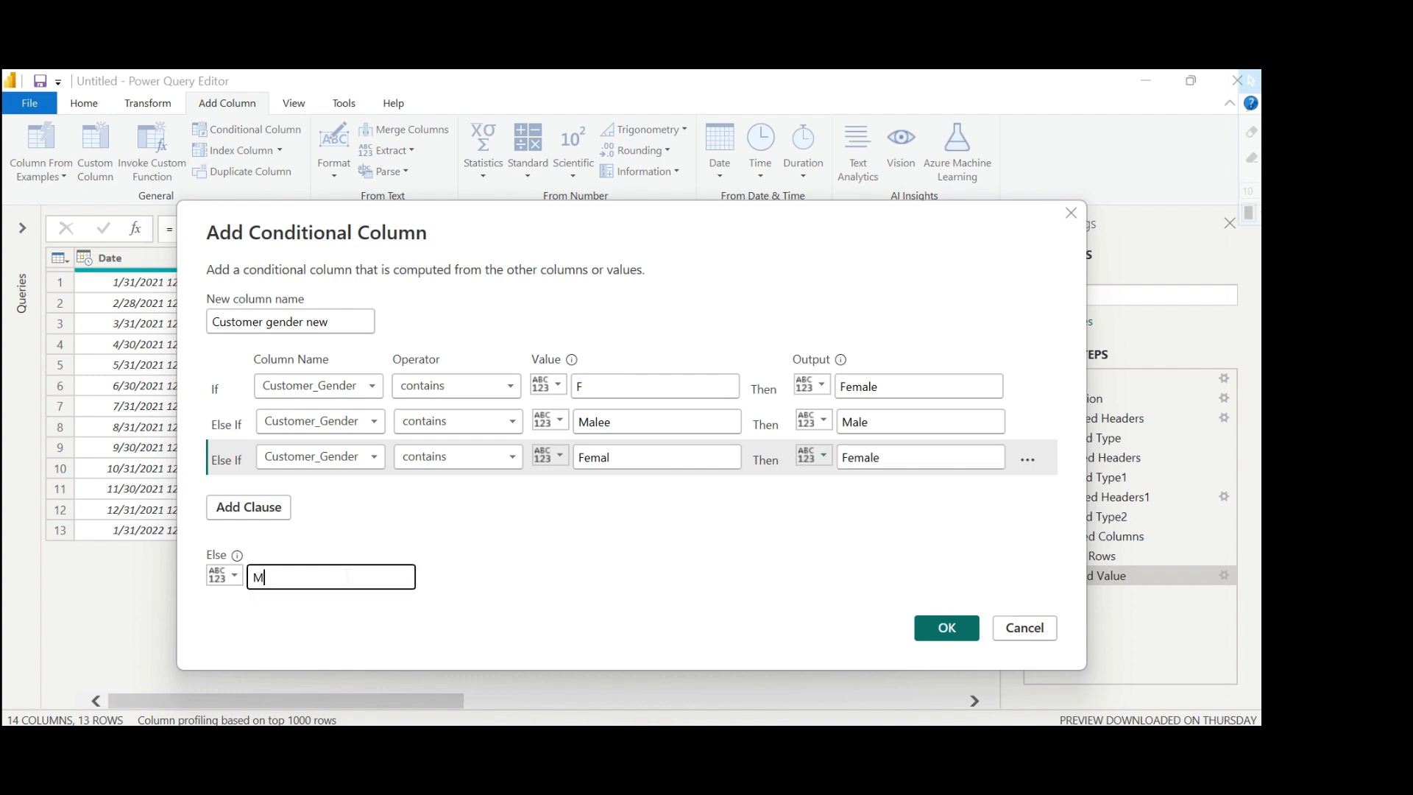
{"action": "type", "text": "ale"}
{"action": "left_click", "coordinate": [947, 630]}
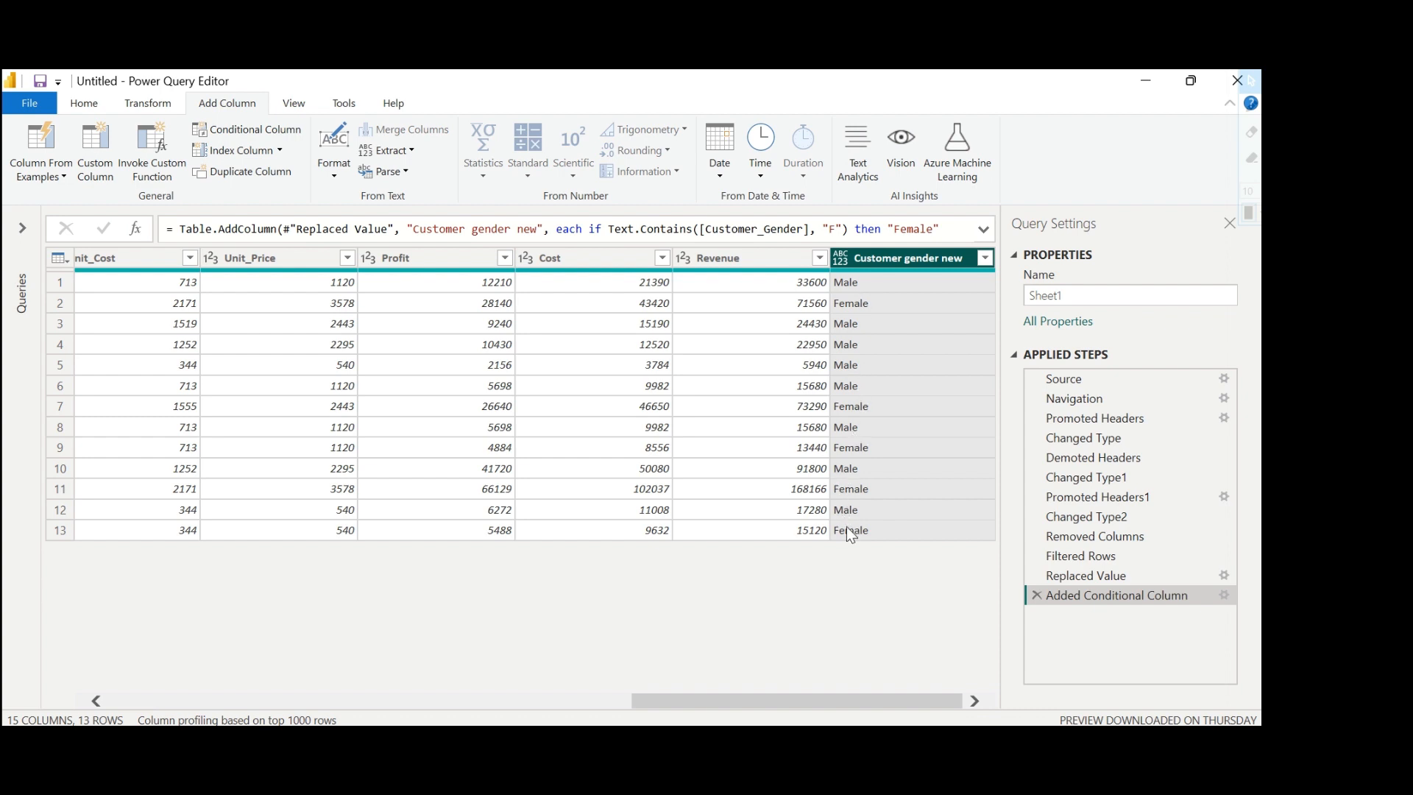
Apply the filter on Customer gender new with all values selected and move the column directly after Customer_Gender.
{"action": "left_click", "coordinate": [984, 259]}
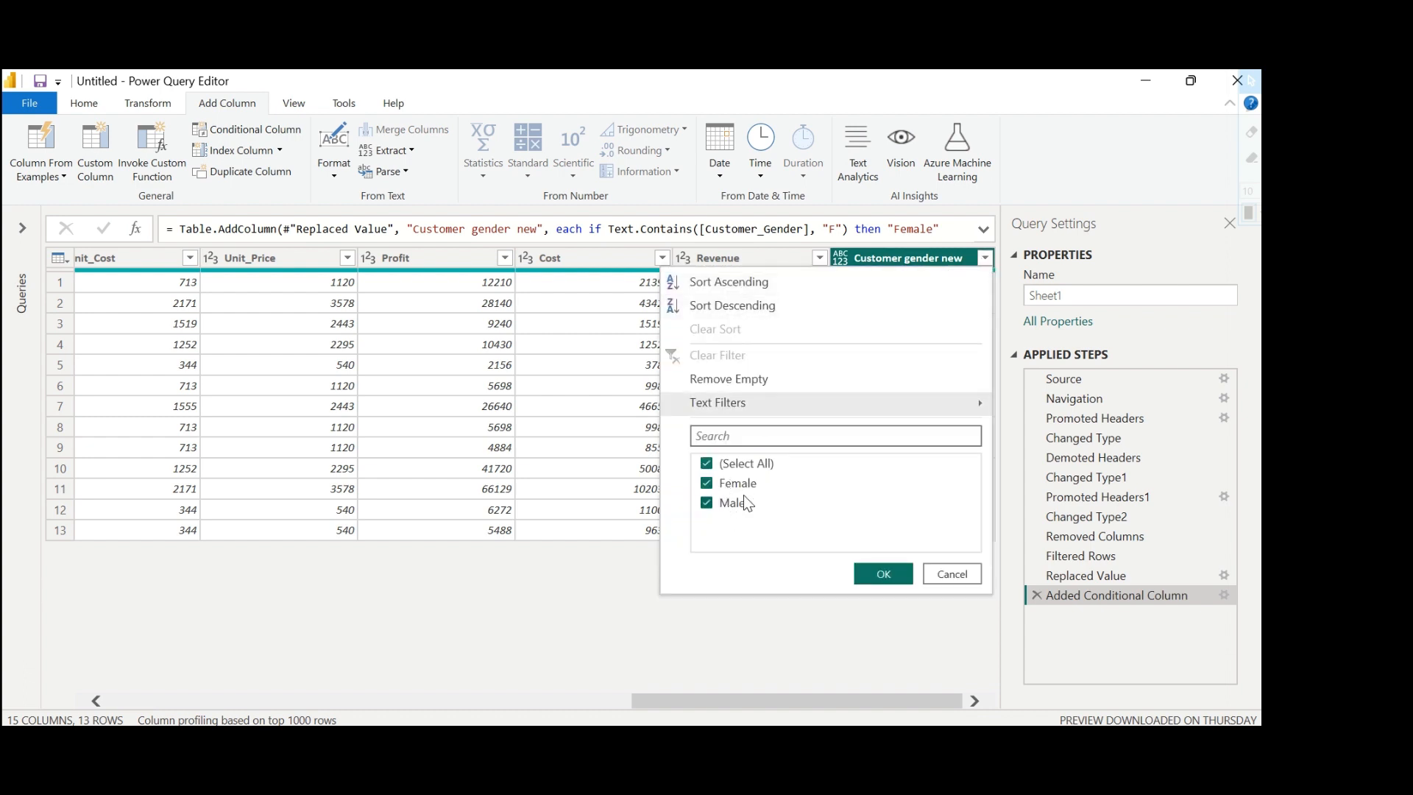
{"action": "left_click", "coordinate": [883, 573]}
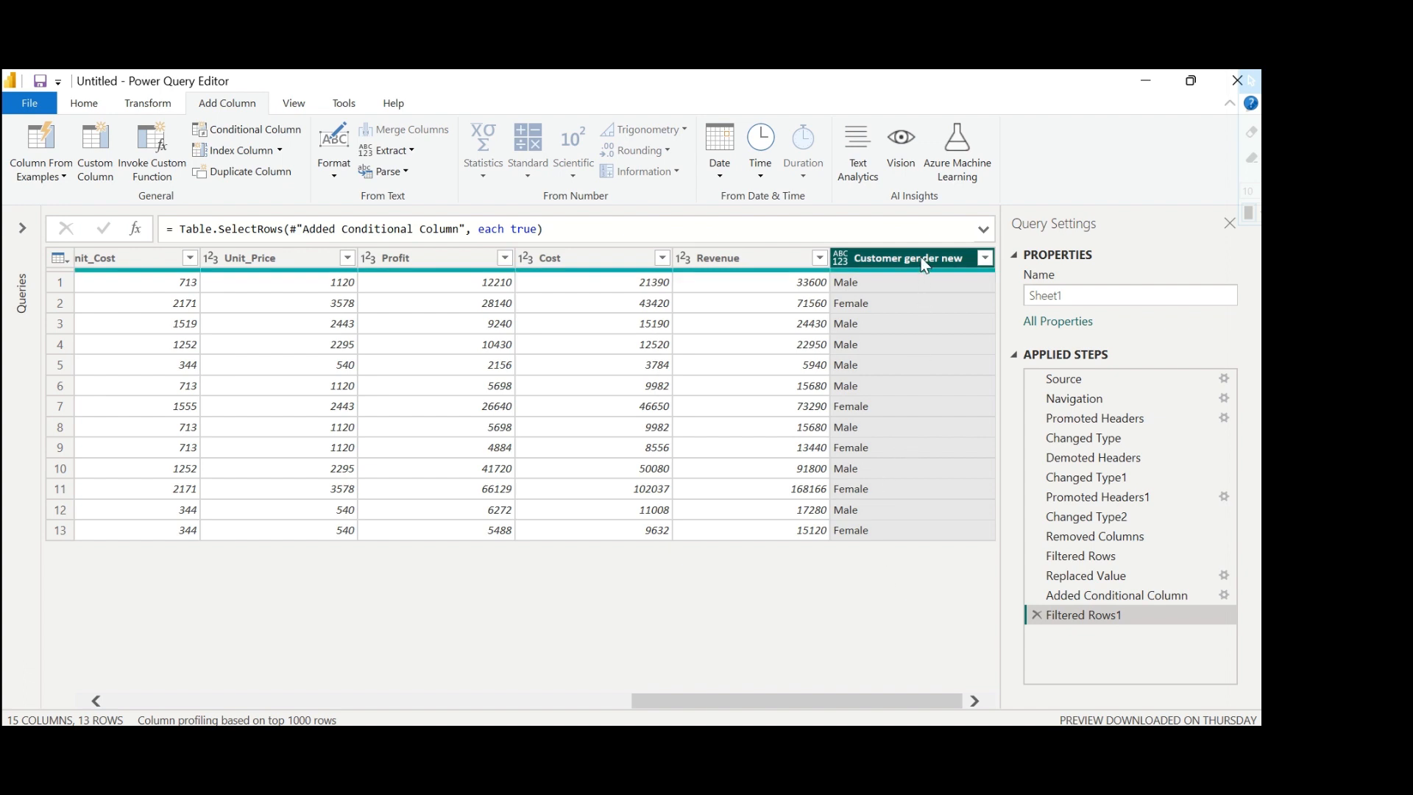
{"action": "left_click_drag", "start_coordinate": [920, 257], "coordinate": [288, 271]}
Remove the original Customer_Gender column from the table.
{"action": "left_click", "coordinate": [211, 258]}
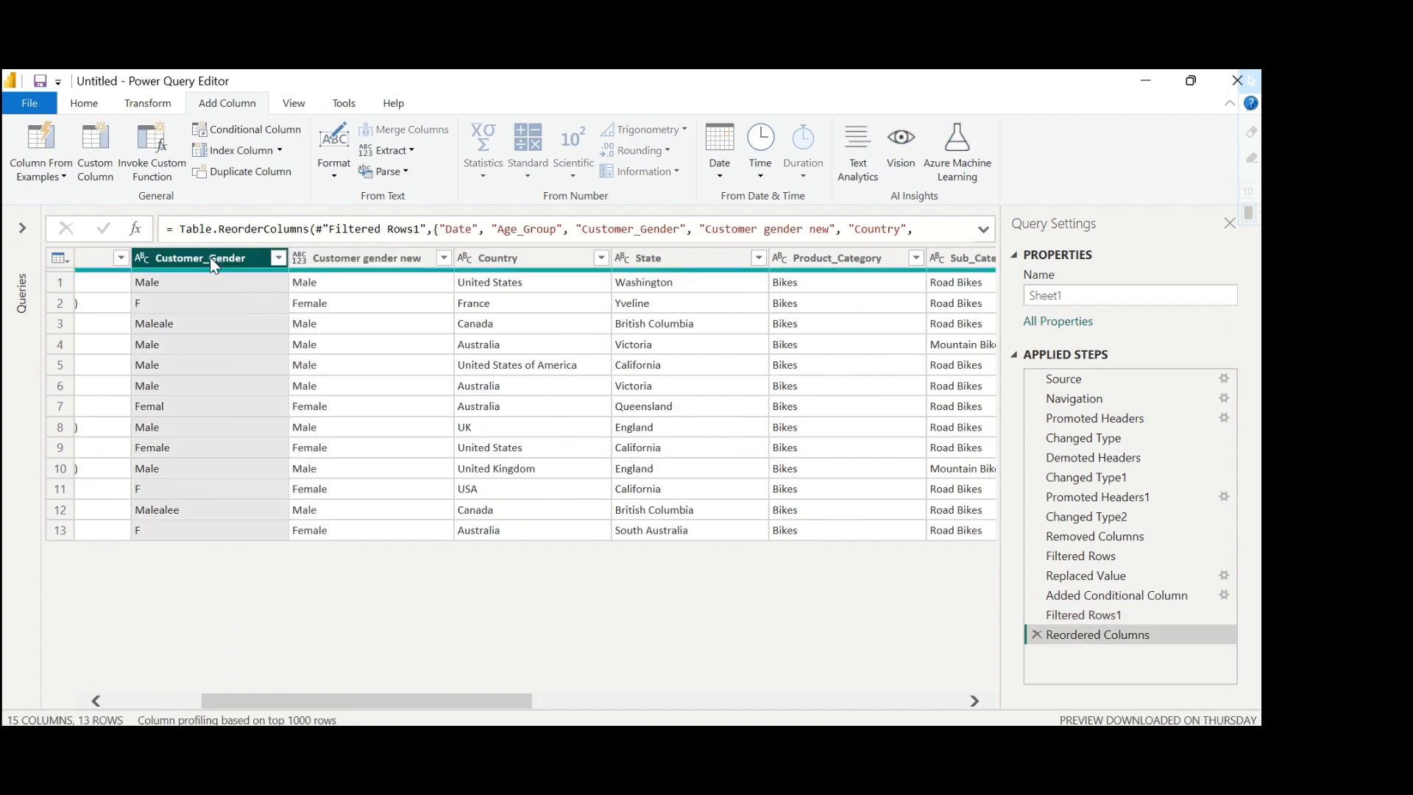
{"action": "right_click", "coordinate": [211, 258]}
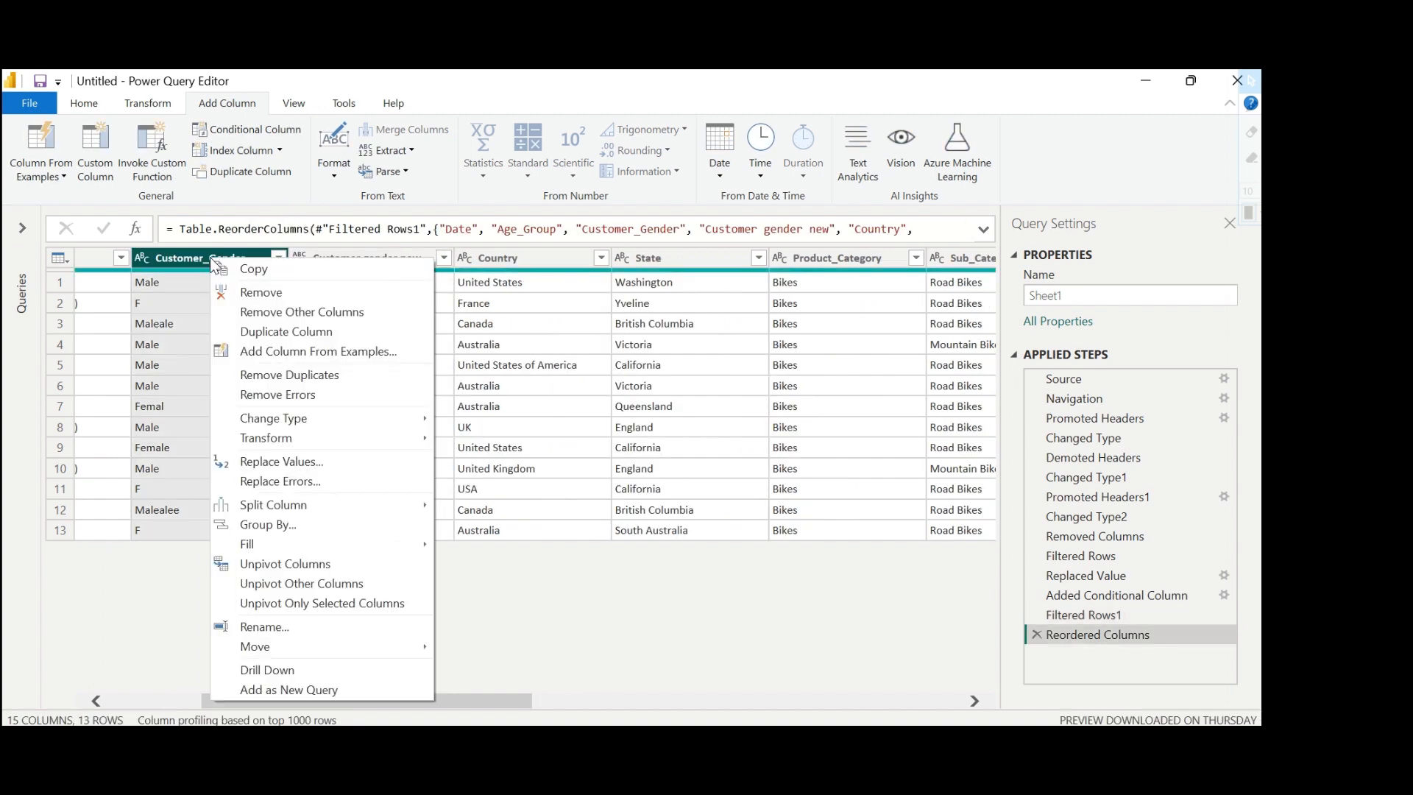
{"action": "left_click", "coordinate": [301, 294]}
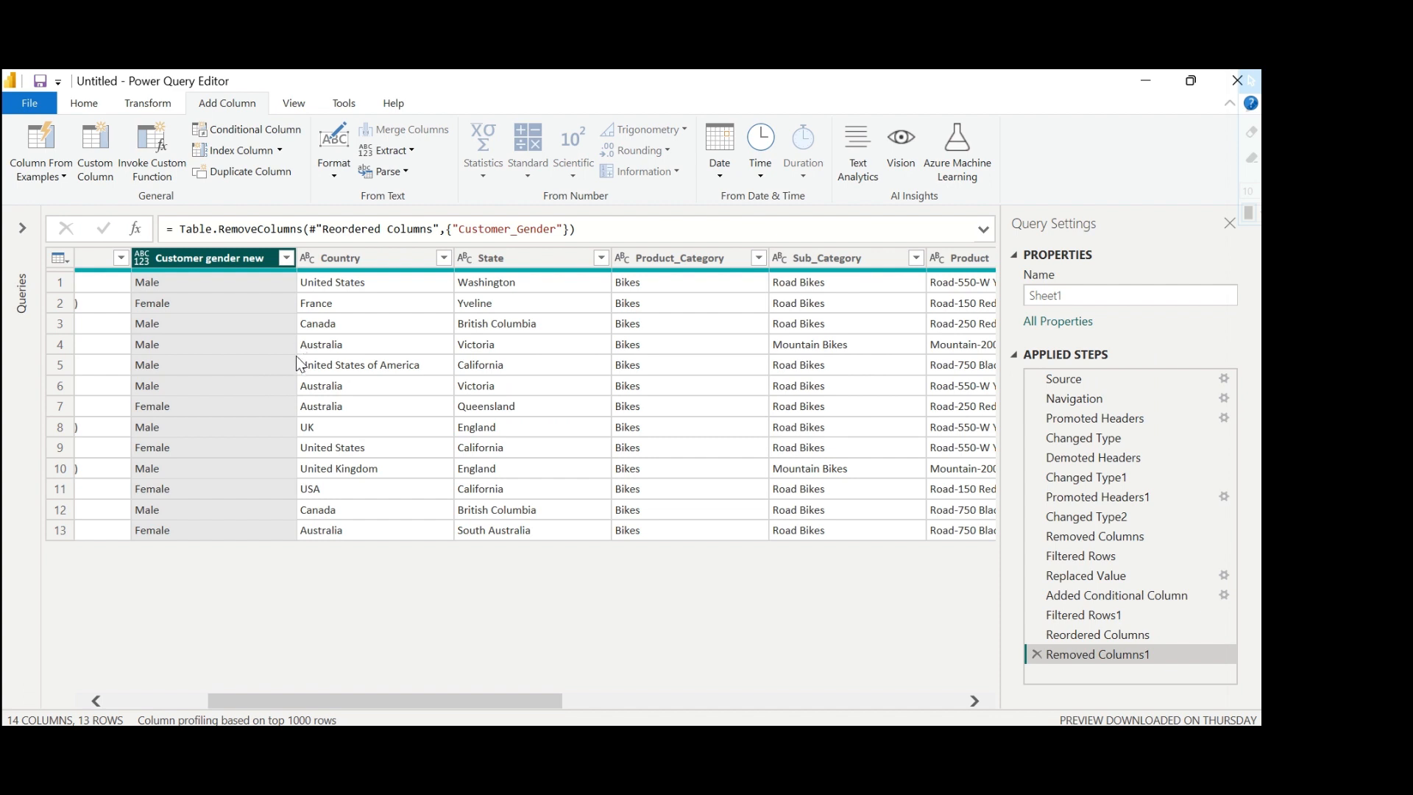
Remove duplicate rows across the entire table.
{"action": "left_click_drag", "start_coordinate": [400, 700], "coordinate": [299, 701]}
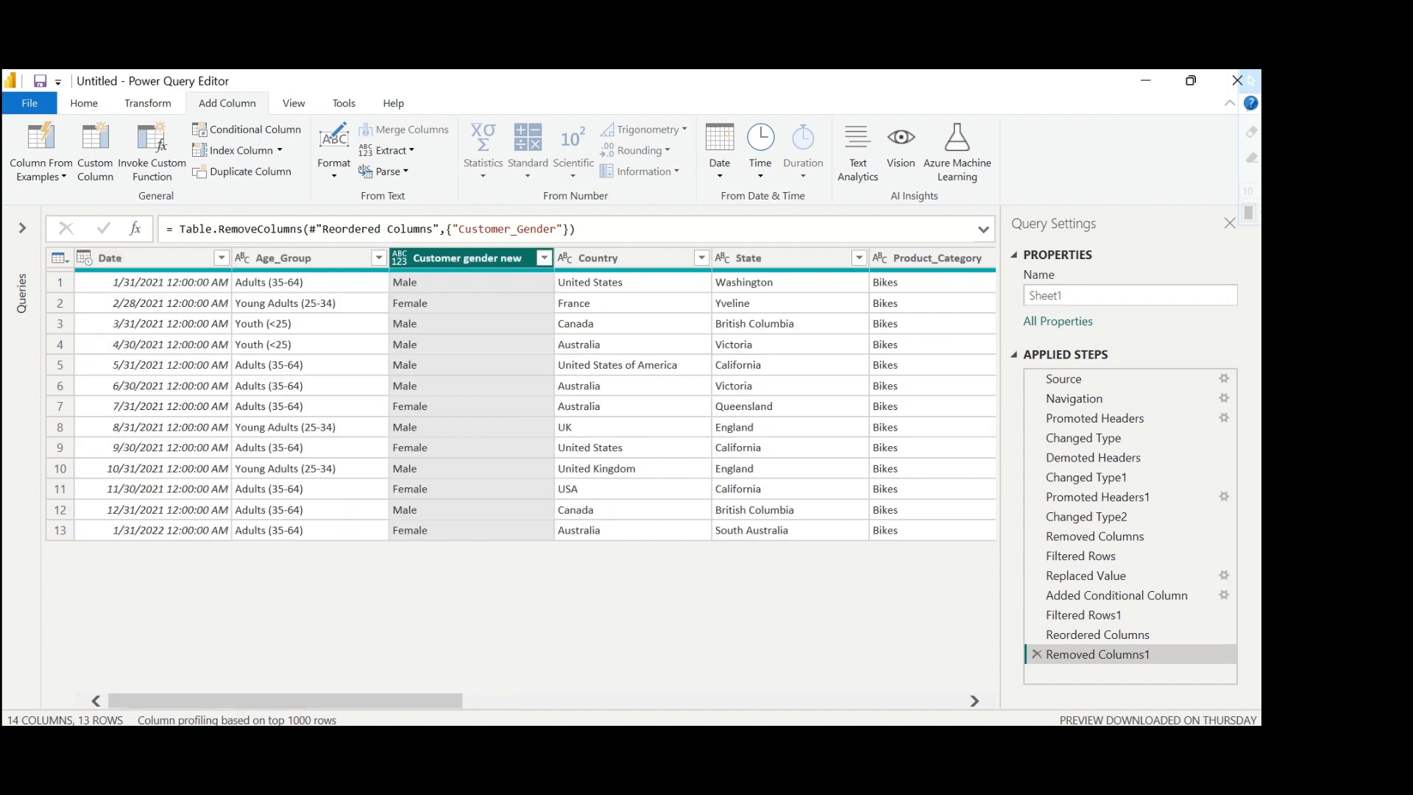
{"action": "left_click", "coordinate": [60, 258]}
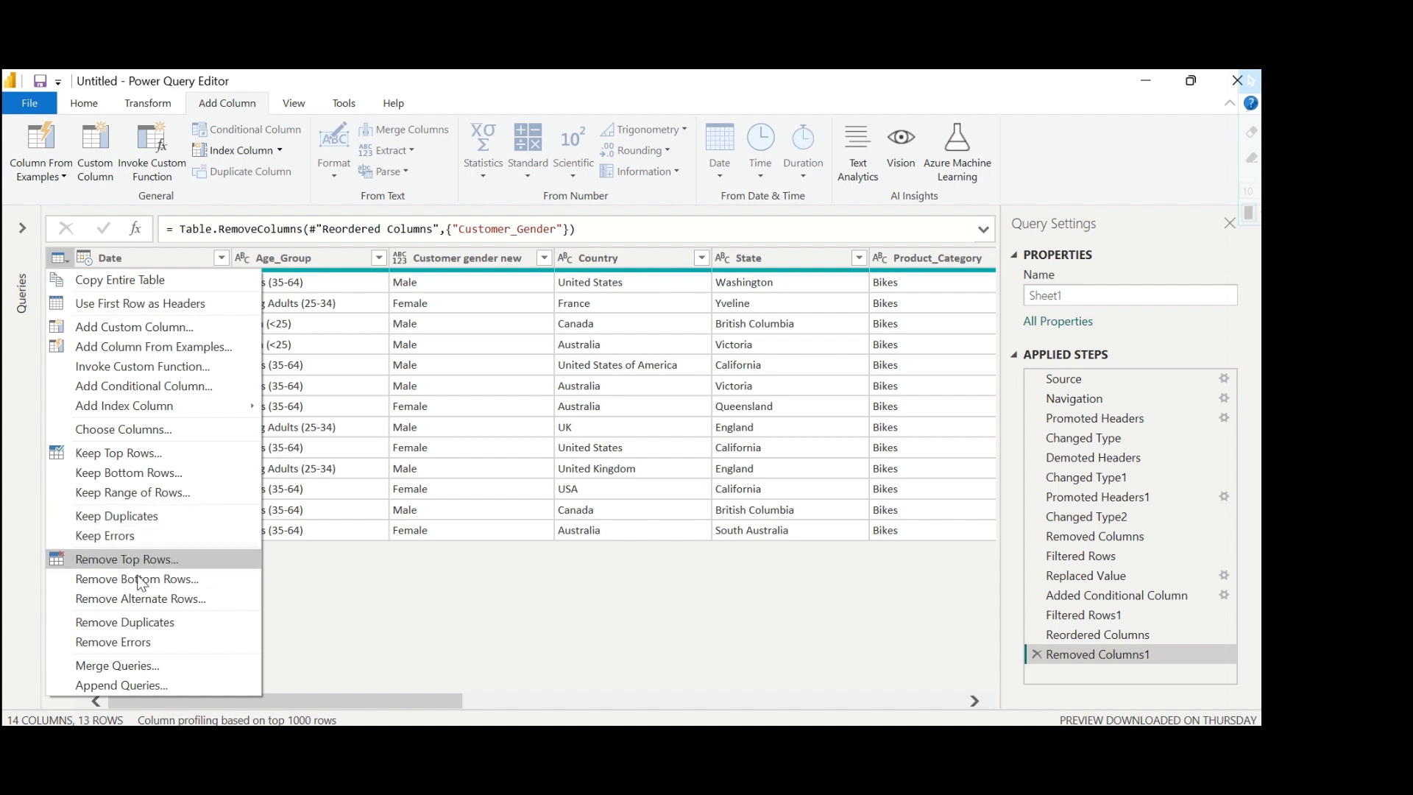
{"action": "left_click", "coordinate": [135, 628]}
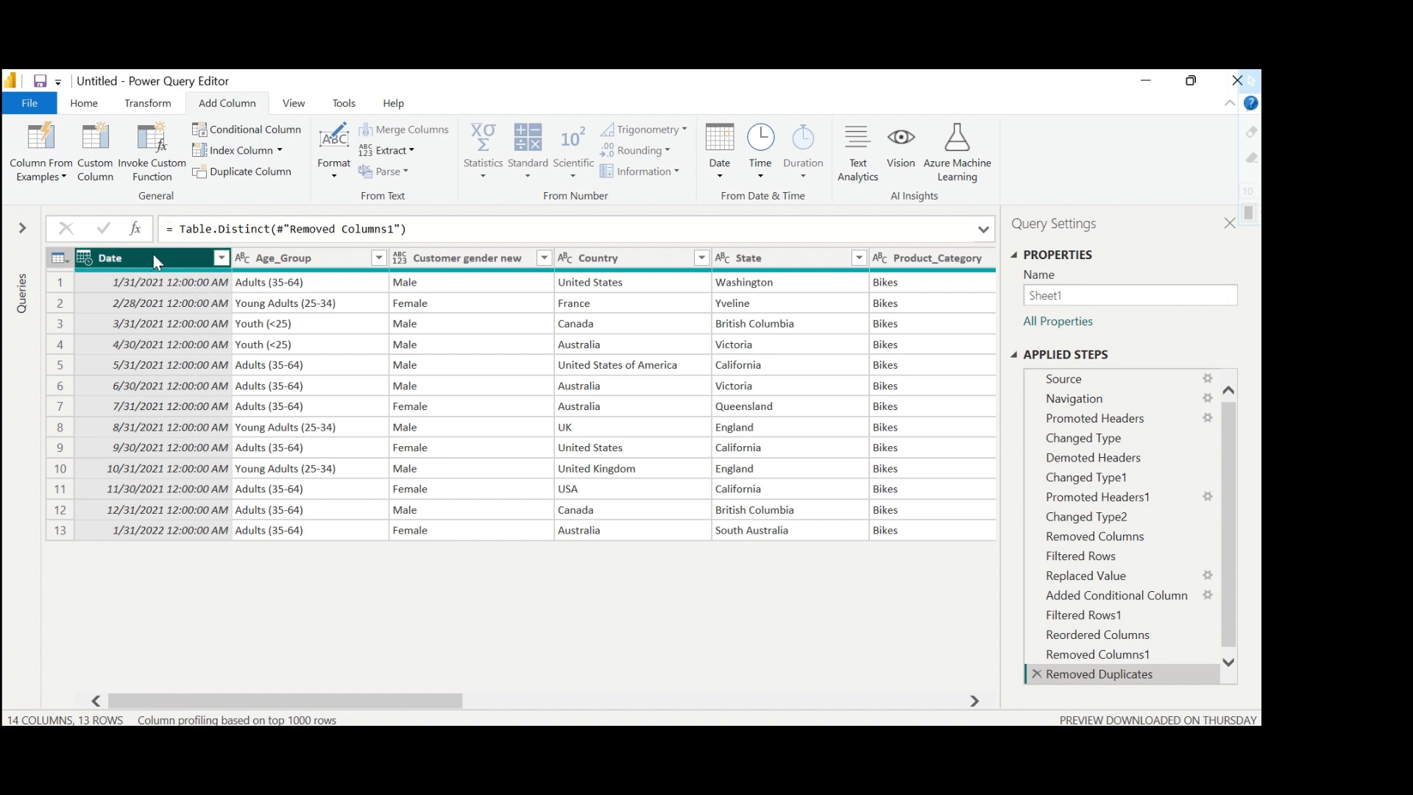
Change the Date column's data type to Date and the Customer gender new column's type to Text.
{"action": "left_click", "coordinate": [82, 255]}
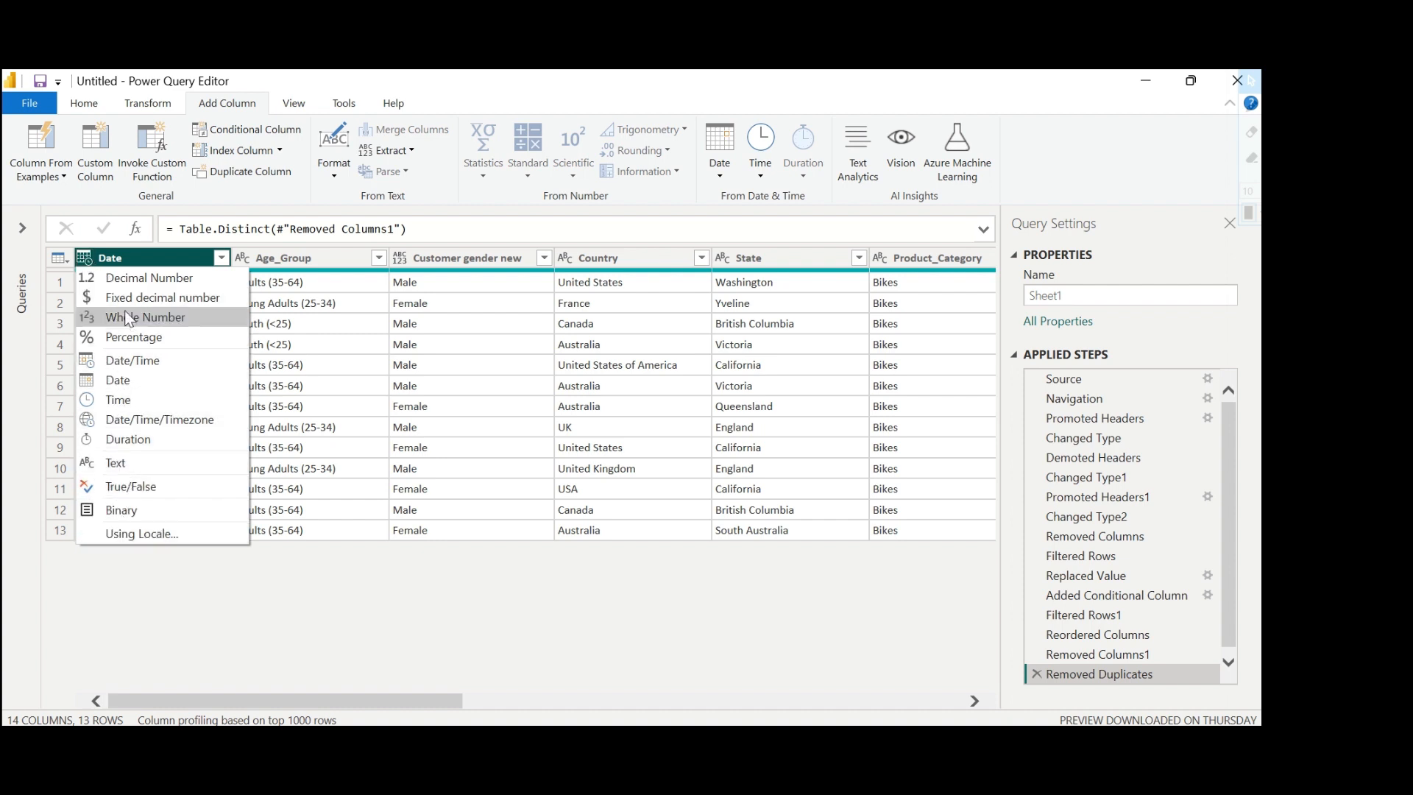
{"action": "left_click", "coordinate": [284, 259]}
{"action": "left_click", "coordinate": [164, 258]}
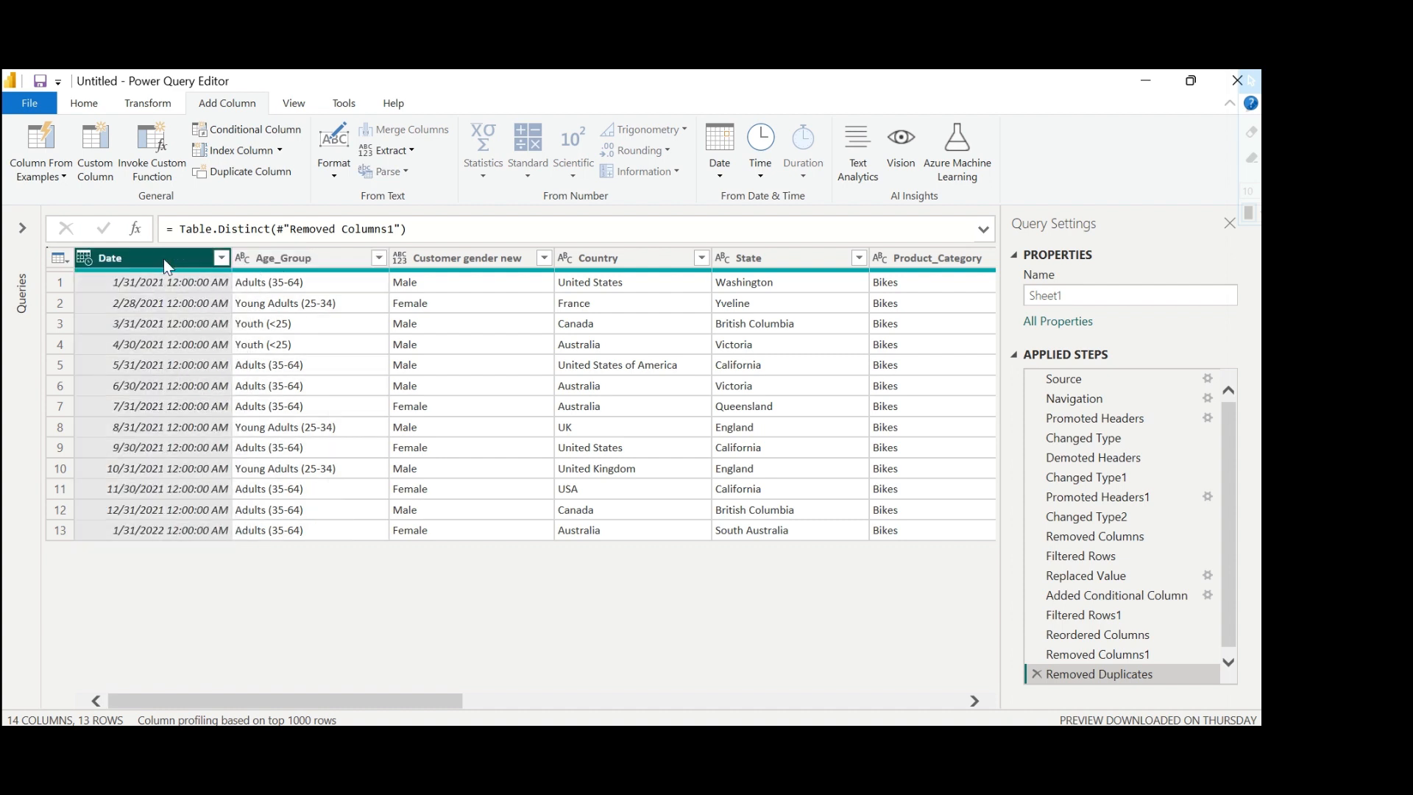
{"action": "right_click", "coordinate": [164, 261]}
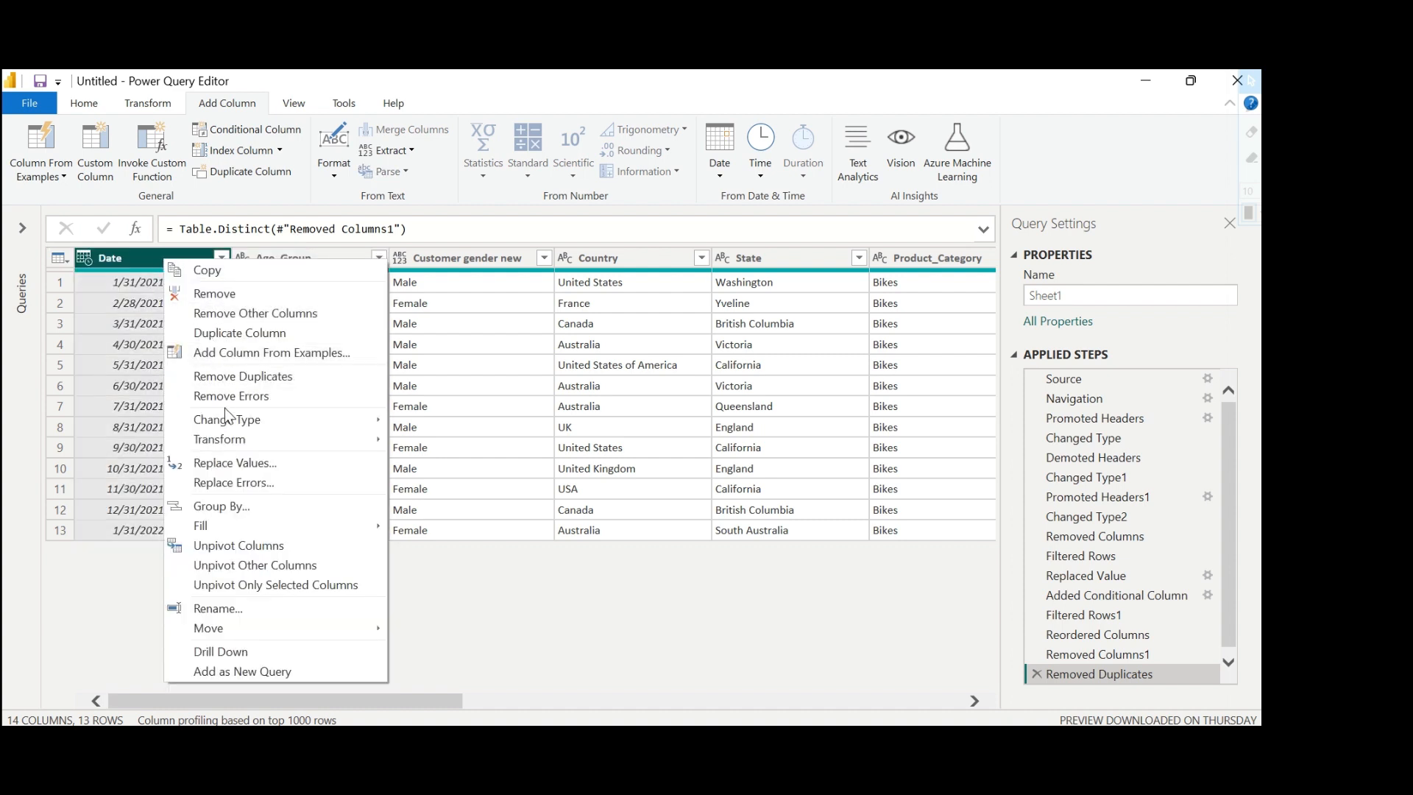
{"action": "mouse_move", "coordinate": [227, 422]}
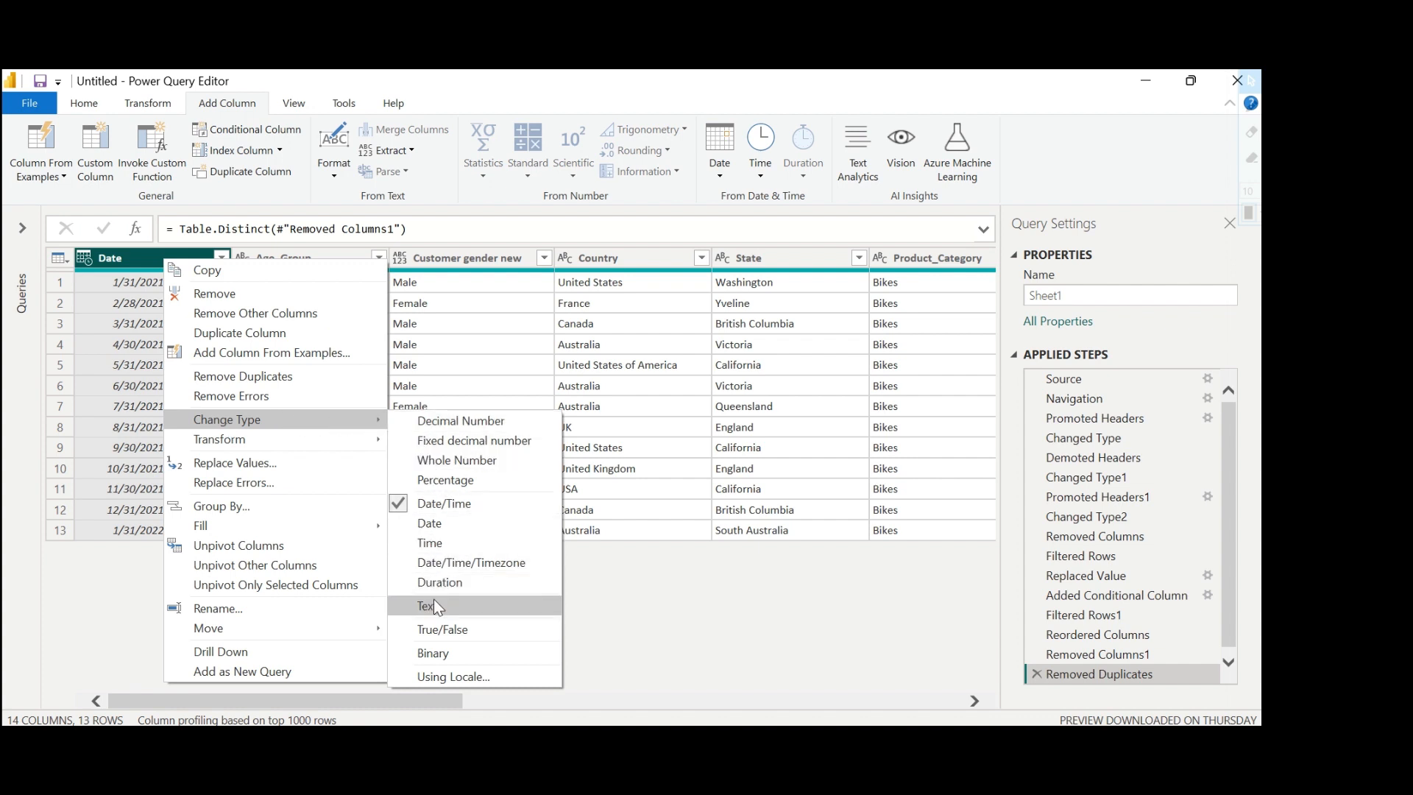
{"action": "left_click", "coordinate": [433, 524]}
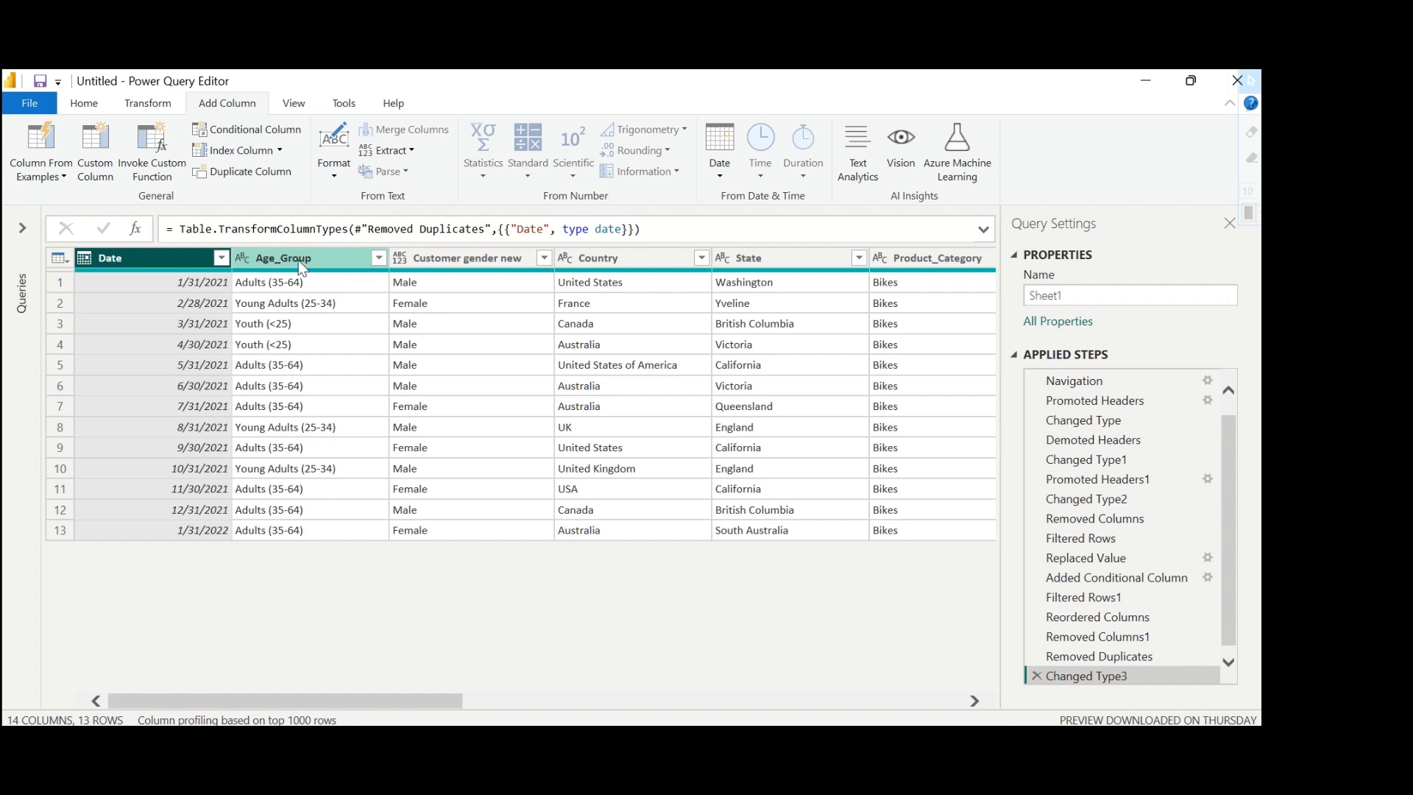
{"action": "left_click", "coordinate": [401, 261]}
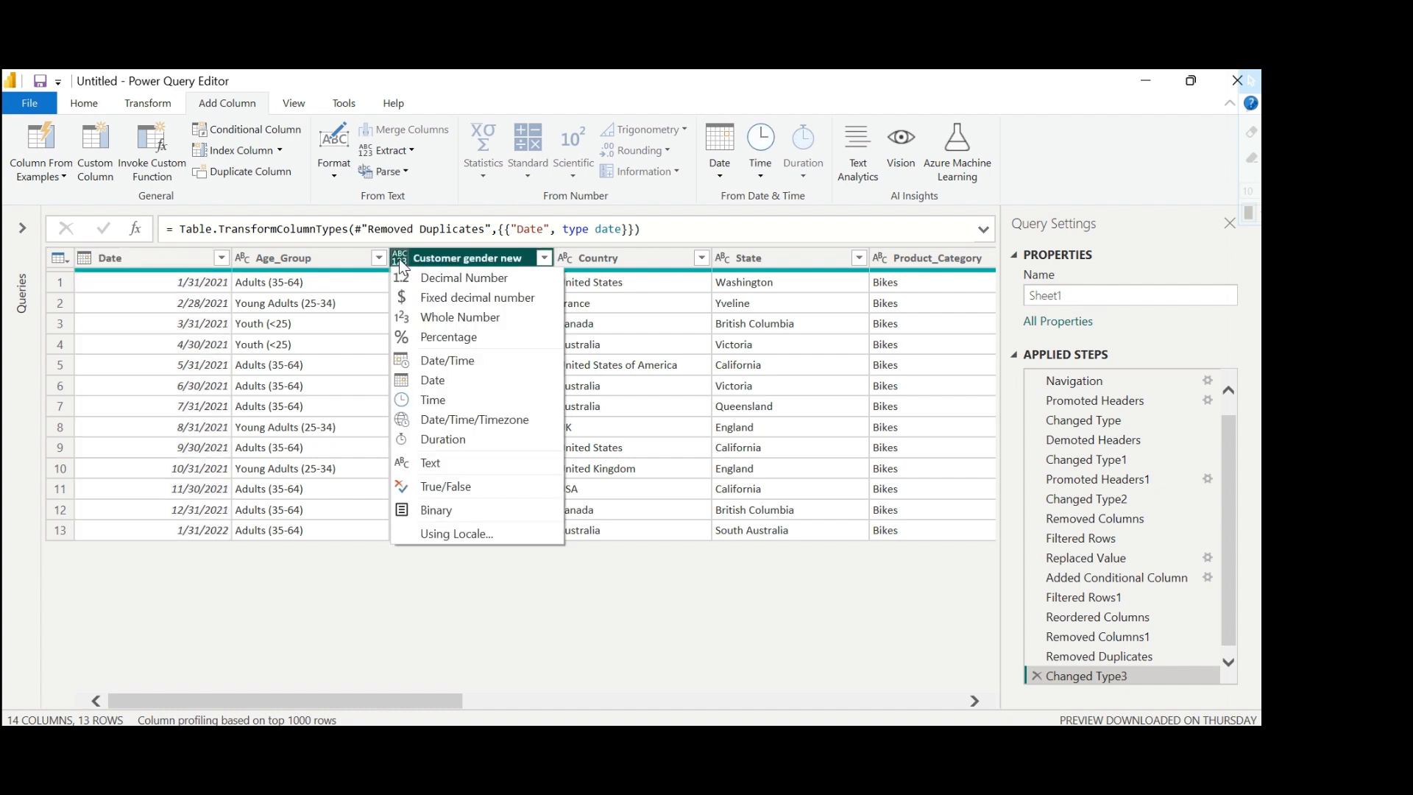
{"action": "left_click", "coordinate": [430, 466]}
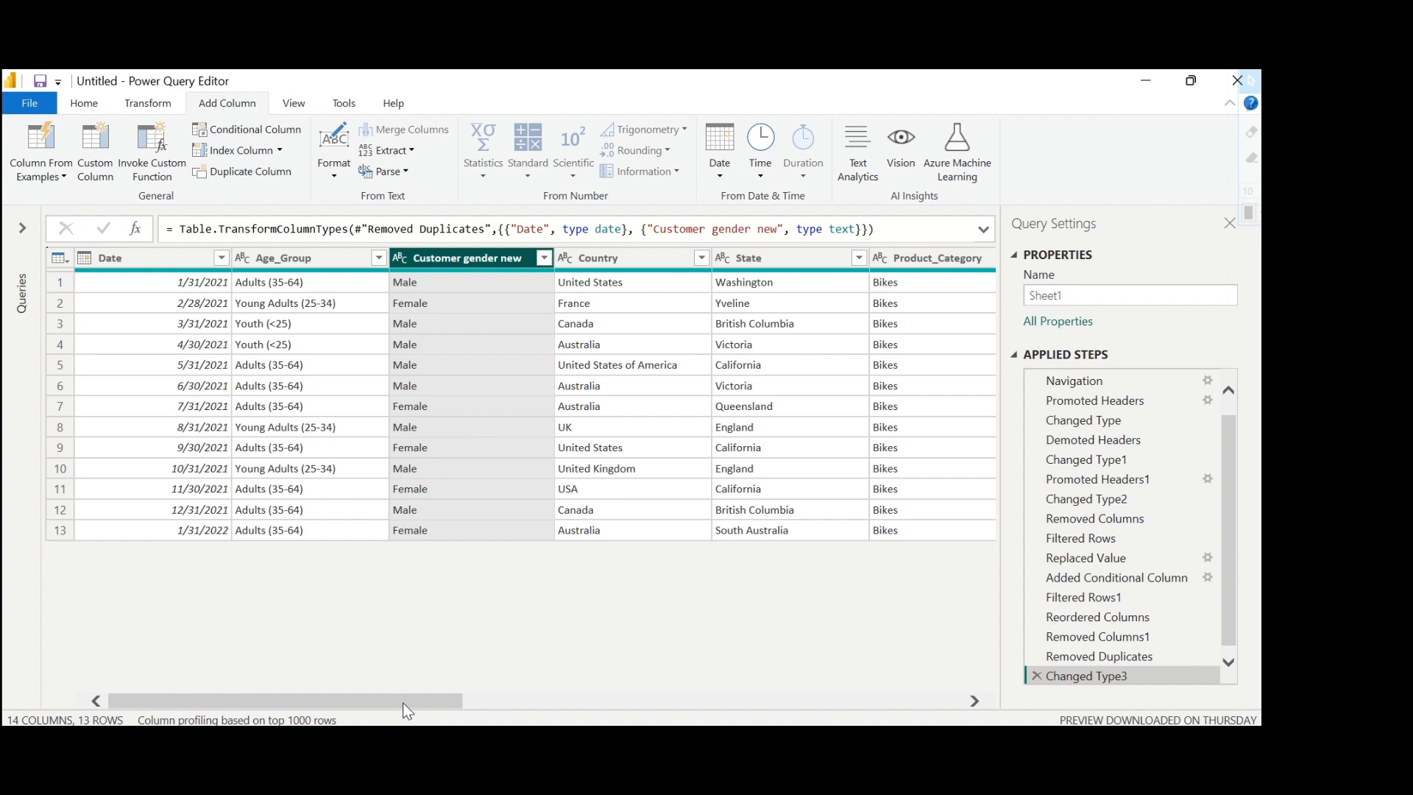
Change the data type of the Unit_Cost and Unit_Price columns to Fixed decimal number.
{"action": "left_click_drag", "start_coordinate": [403, 702], "coordinate": [836, 674]}
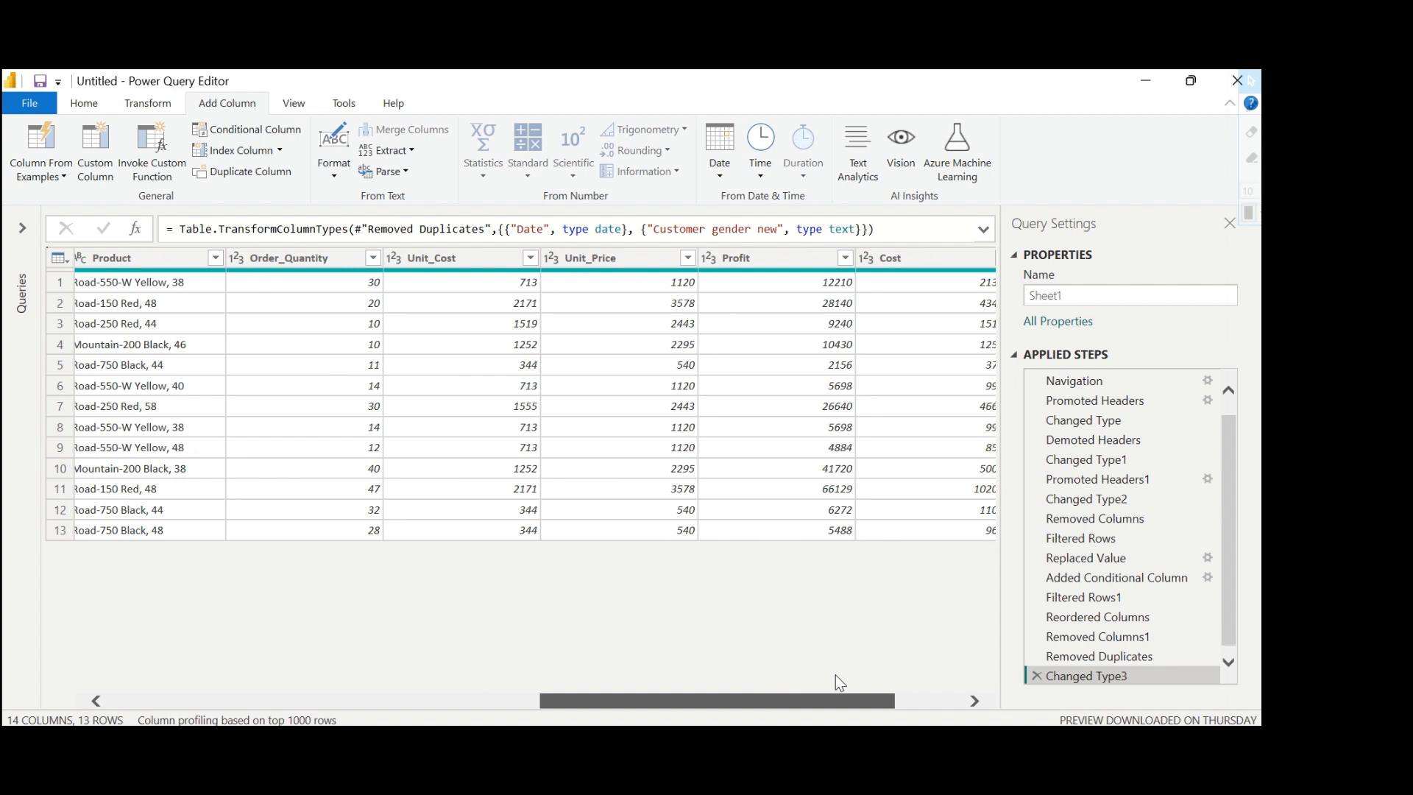
{"action": "left_click_drag", "start_coordinate": [836, 681], "coordinate": [930, 688]}
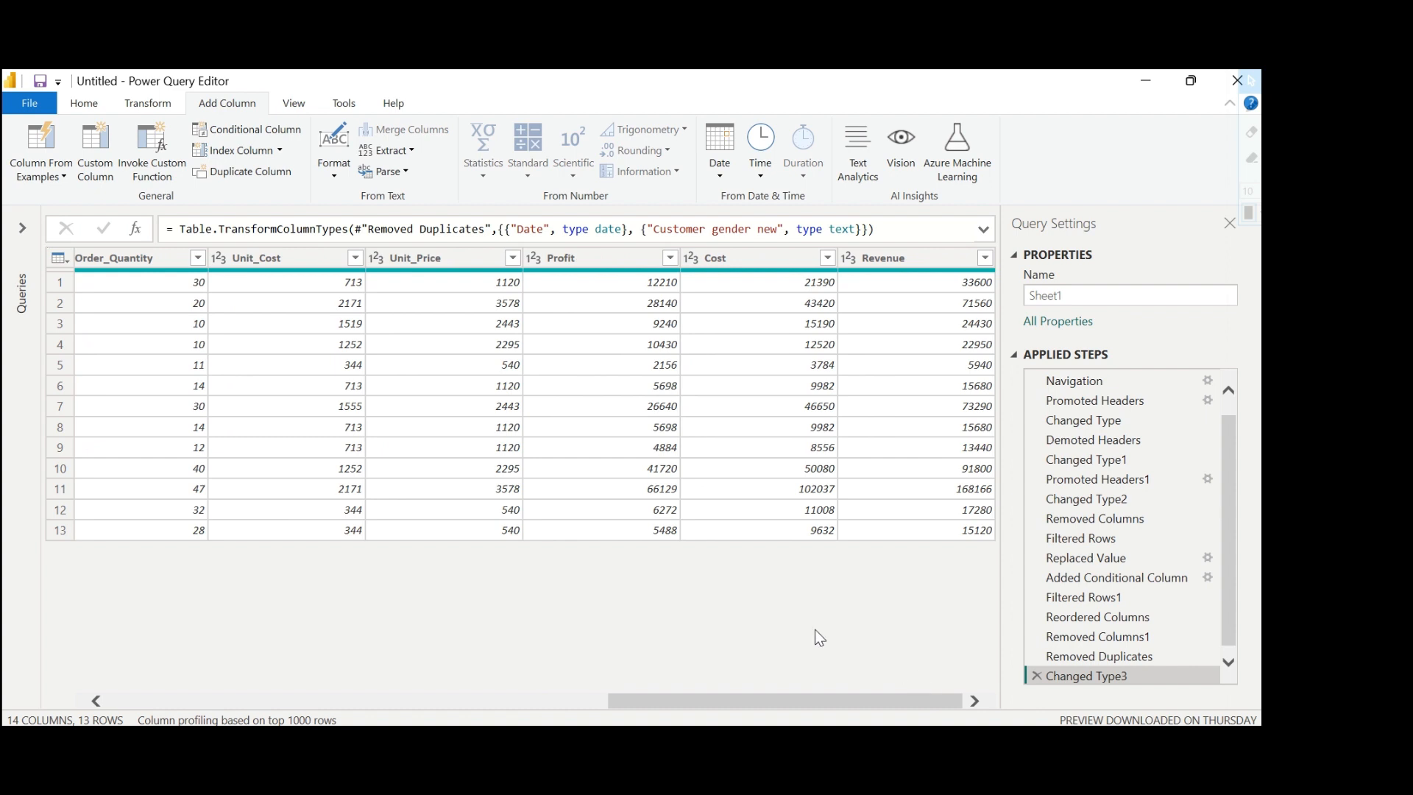
{"action": "left_click", "coordinate": [218, 259]}
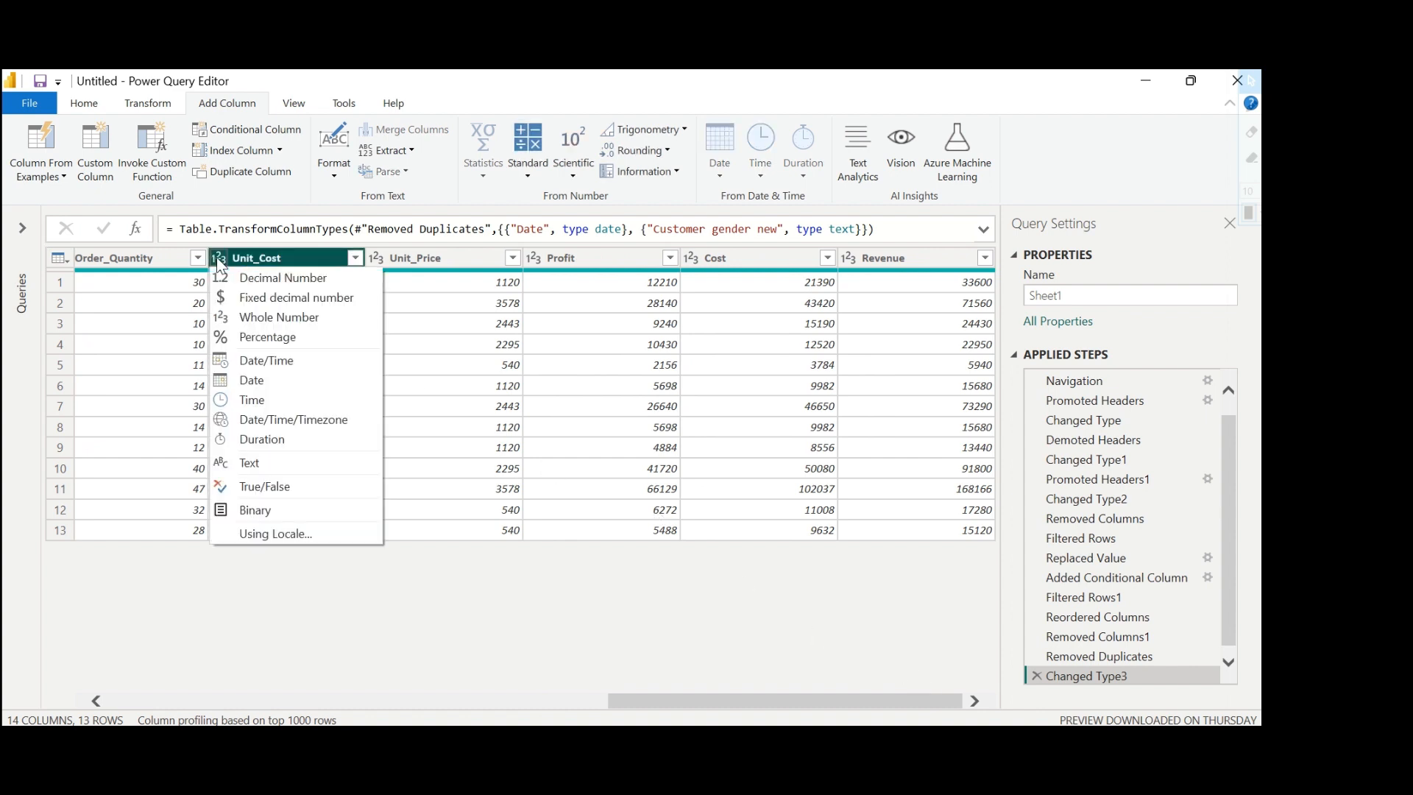
{"action": "left_click", "coordinate": [246, 297]}
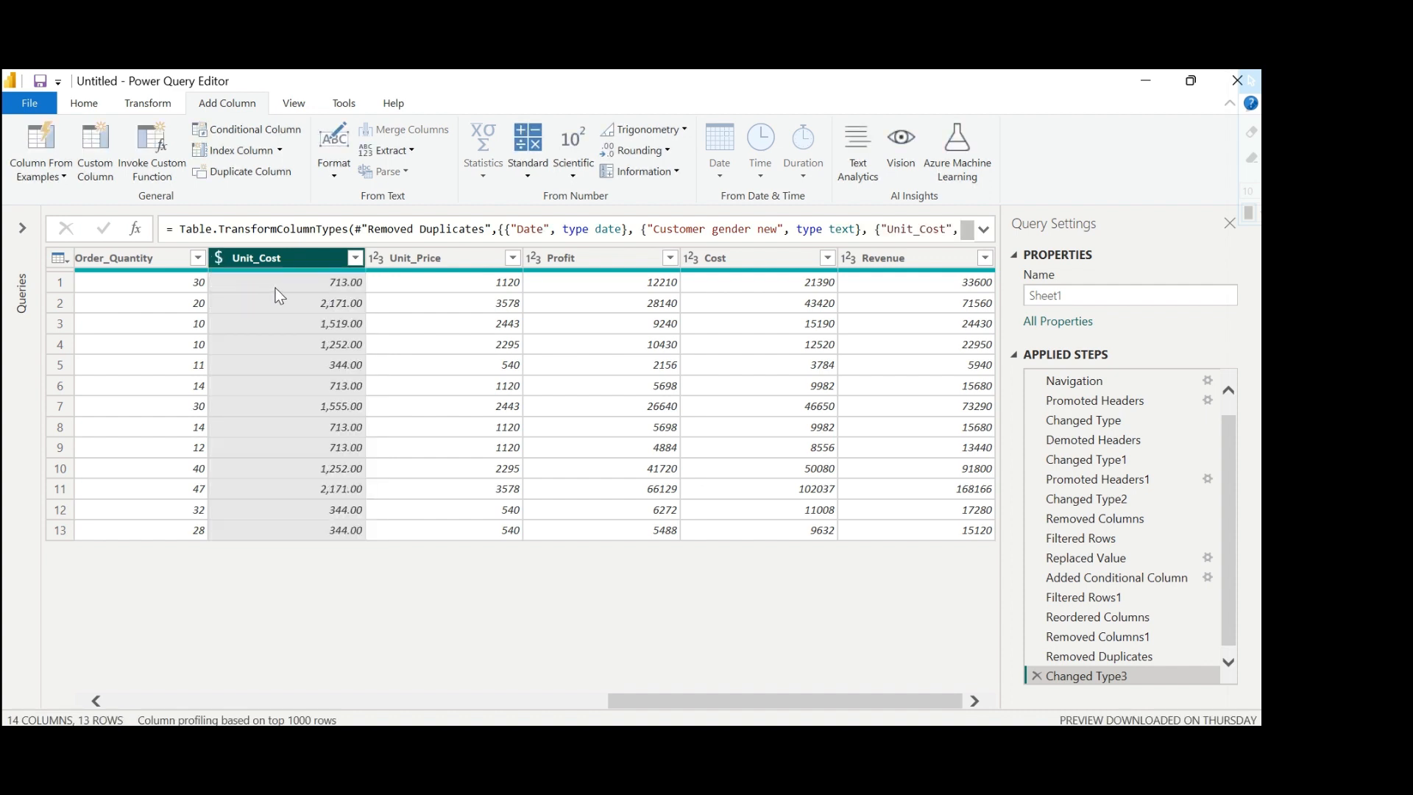
{"action": "left_click", "coordinate": [377, 258]}
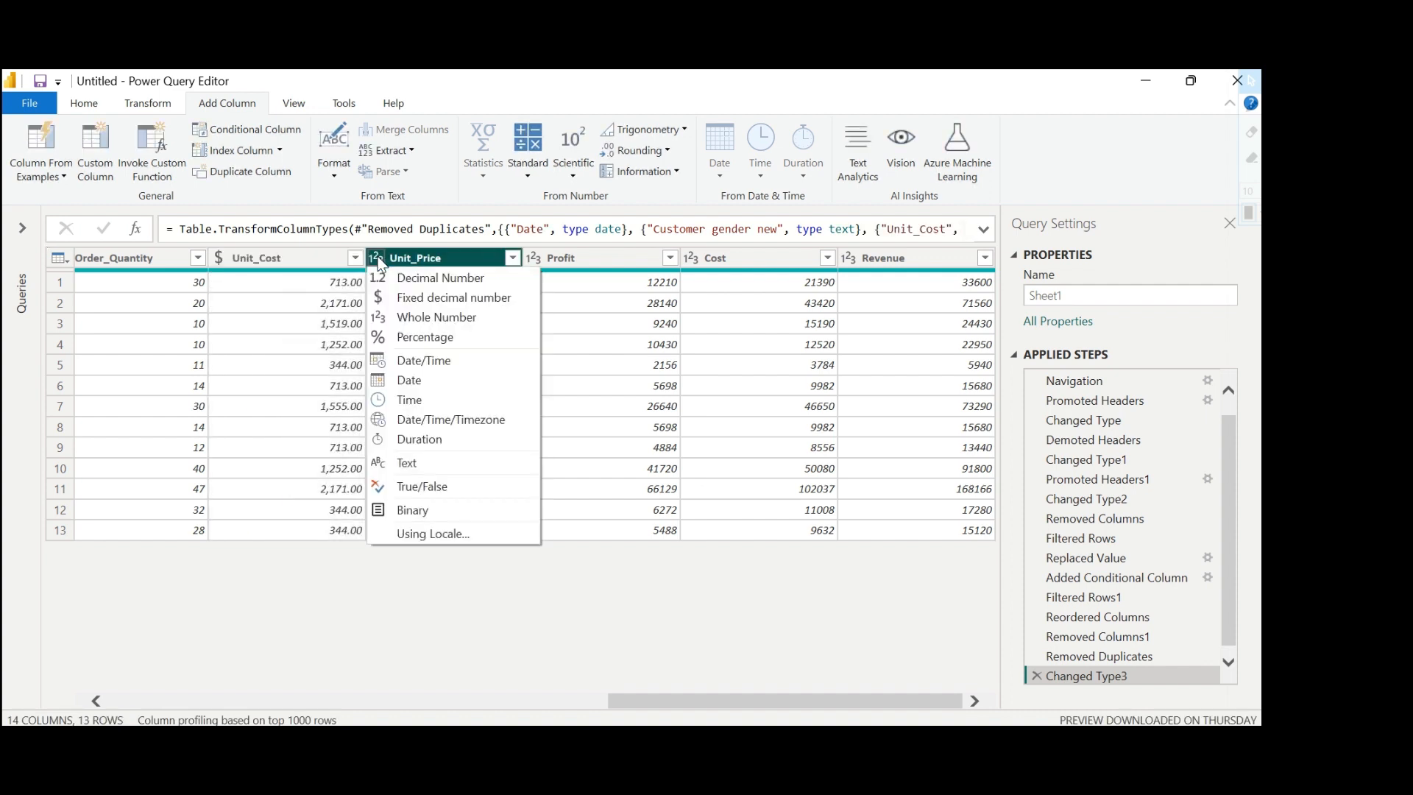
{"action": "left_click", "coordinate": [412, 297]}
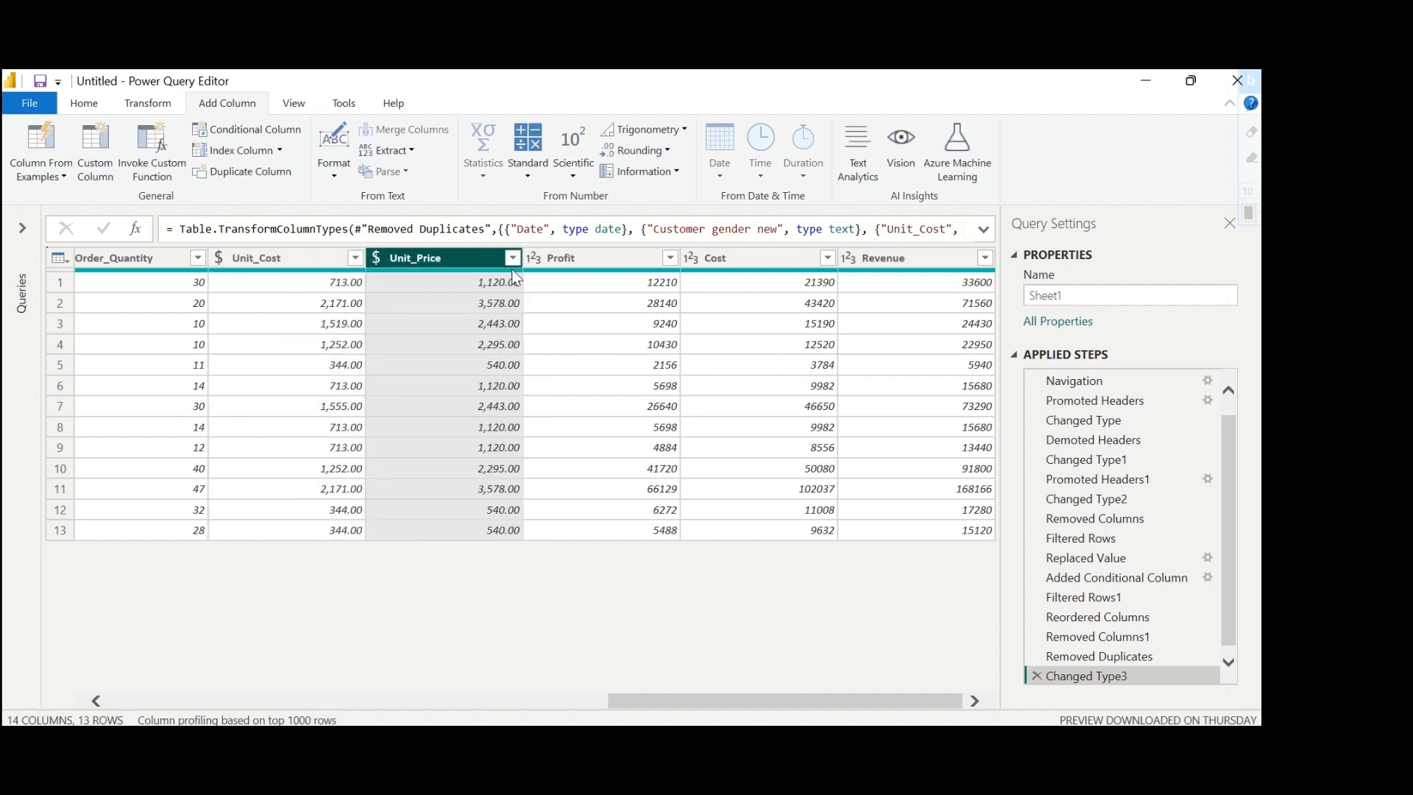
Change the data type of the Profit, Cost and Revenue columns to Fixed decimal number.
{"action": "left_click", "coordinate": [535, 259]}
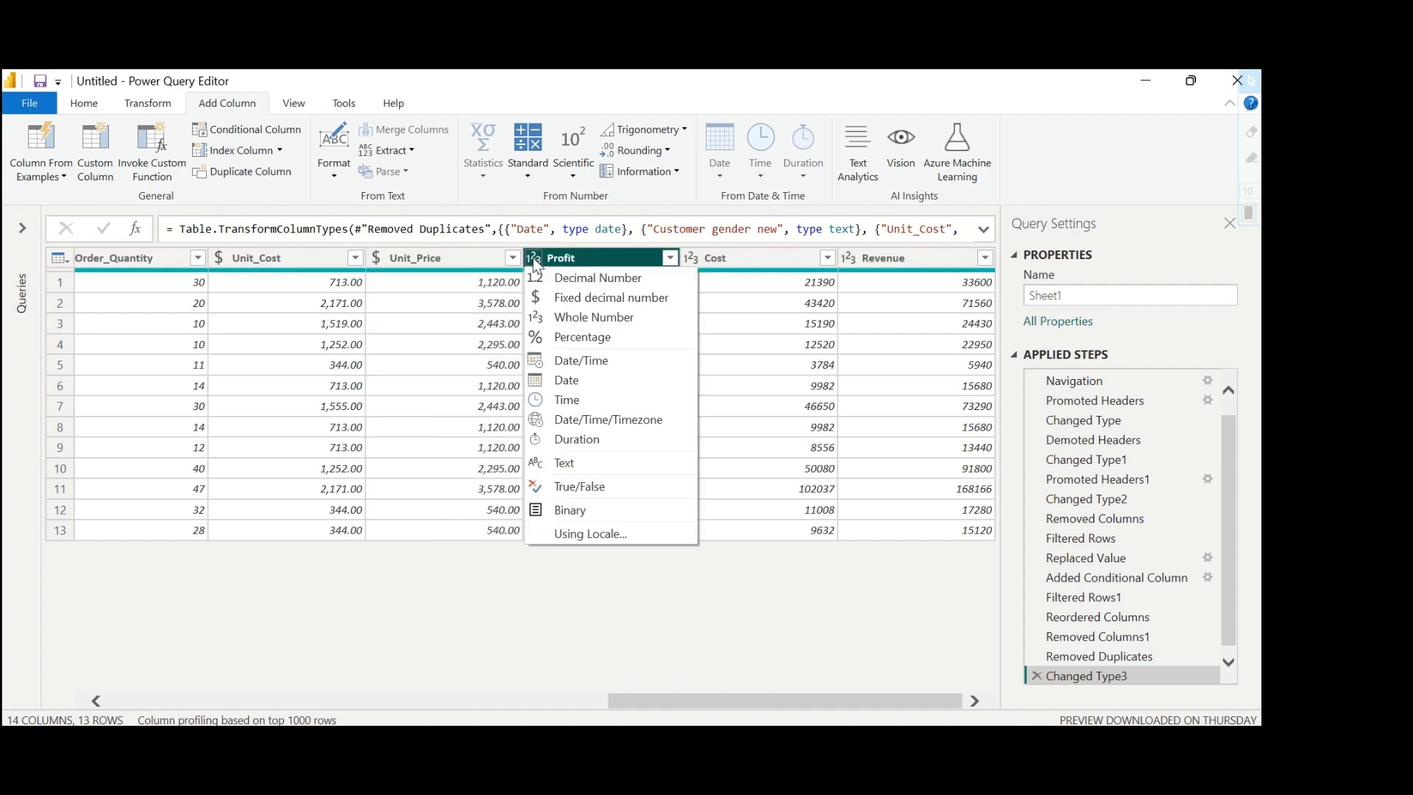
{"action": "left_click", "coordinate": [567, 293]}
{"action": "left_click", "coordinate": [691, 257]}
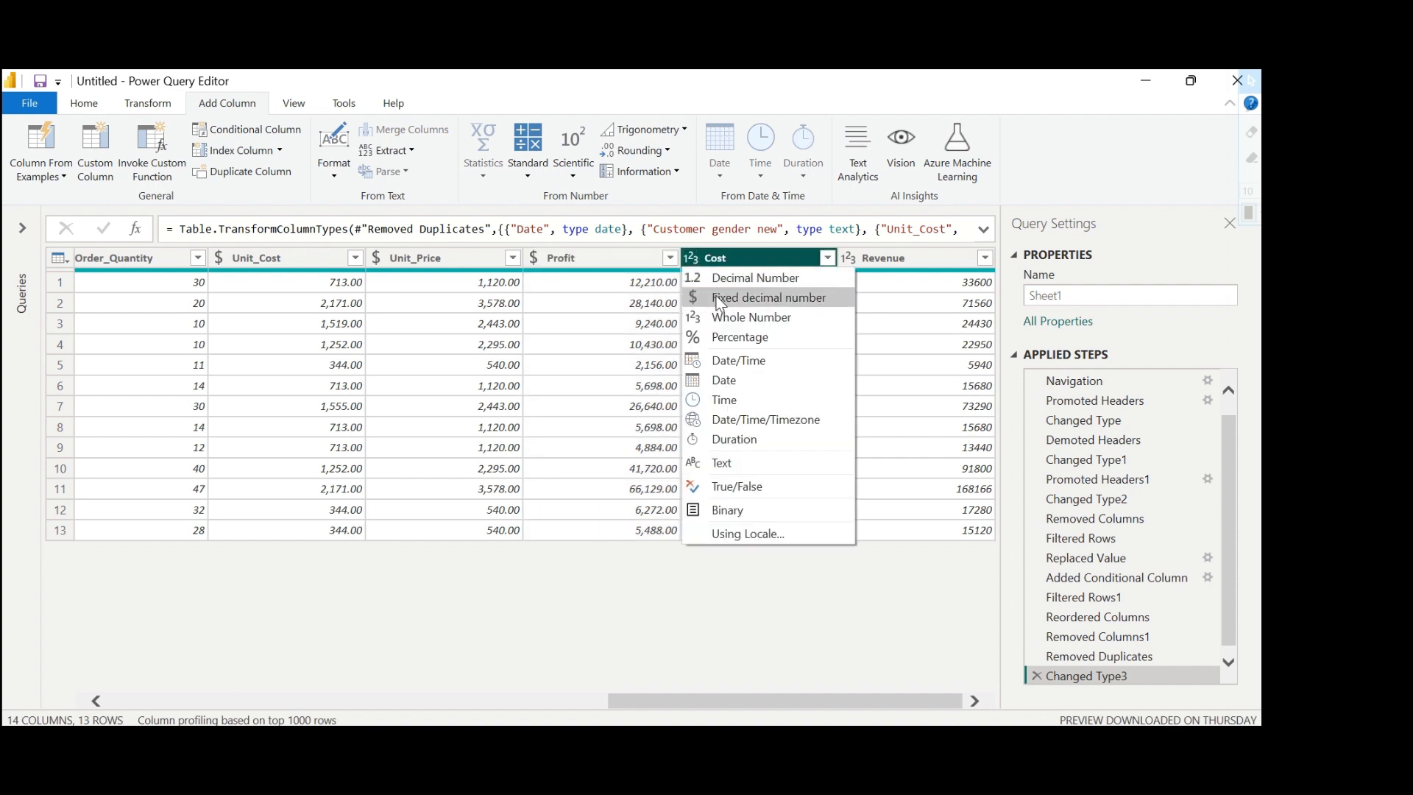
{"action": "left_click", "coordinate": [721, 300]}
{"action": "left_click", "coordinate": [848, 258]}
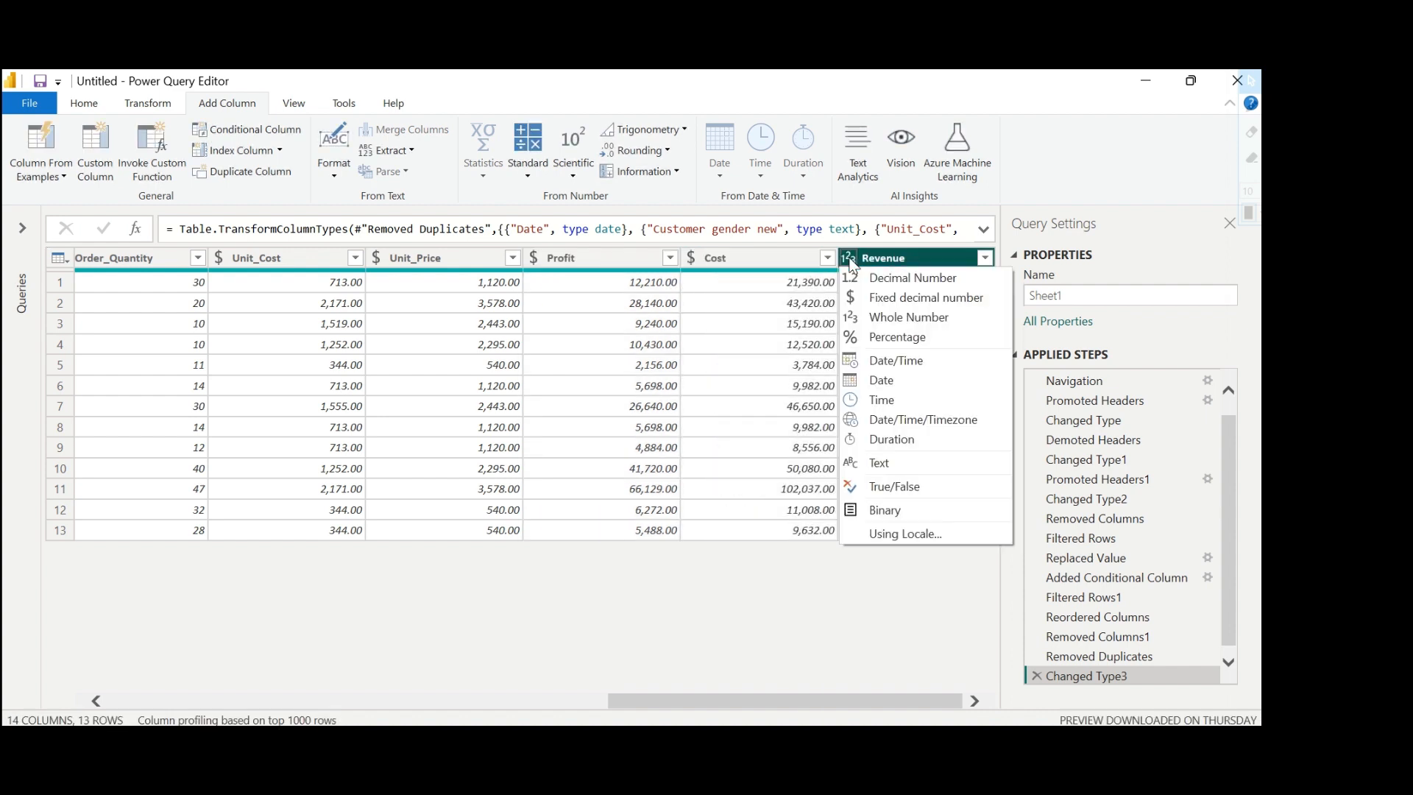
{"action": "left_click", "coordinate": [885, 299]}
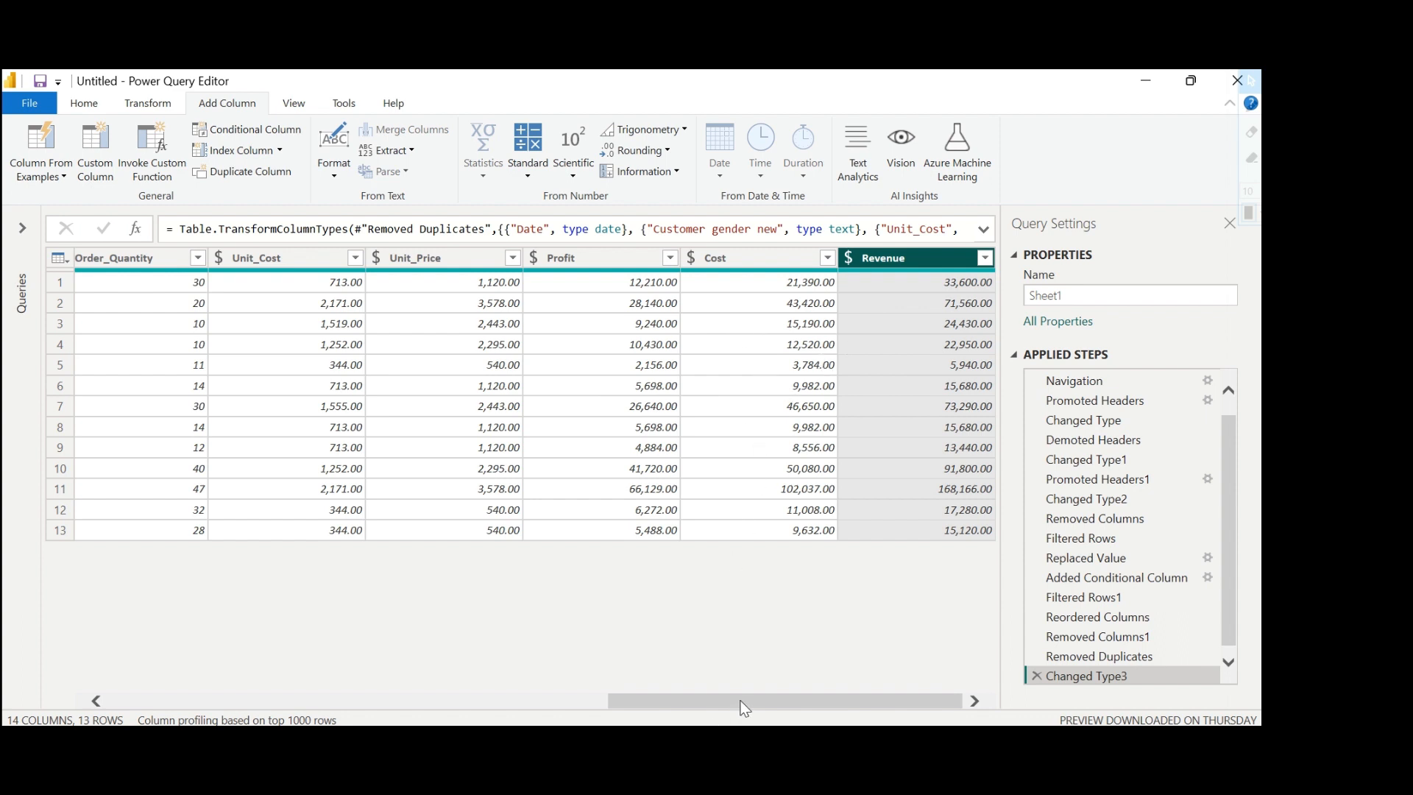
{"action": "left_click_drag", "start_coordinate": [736, 705], "coordinate": [379, 704]}
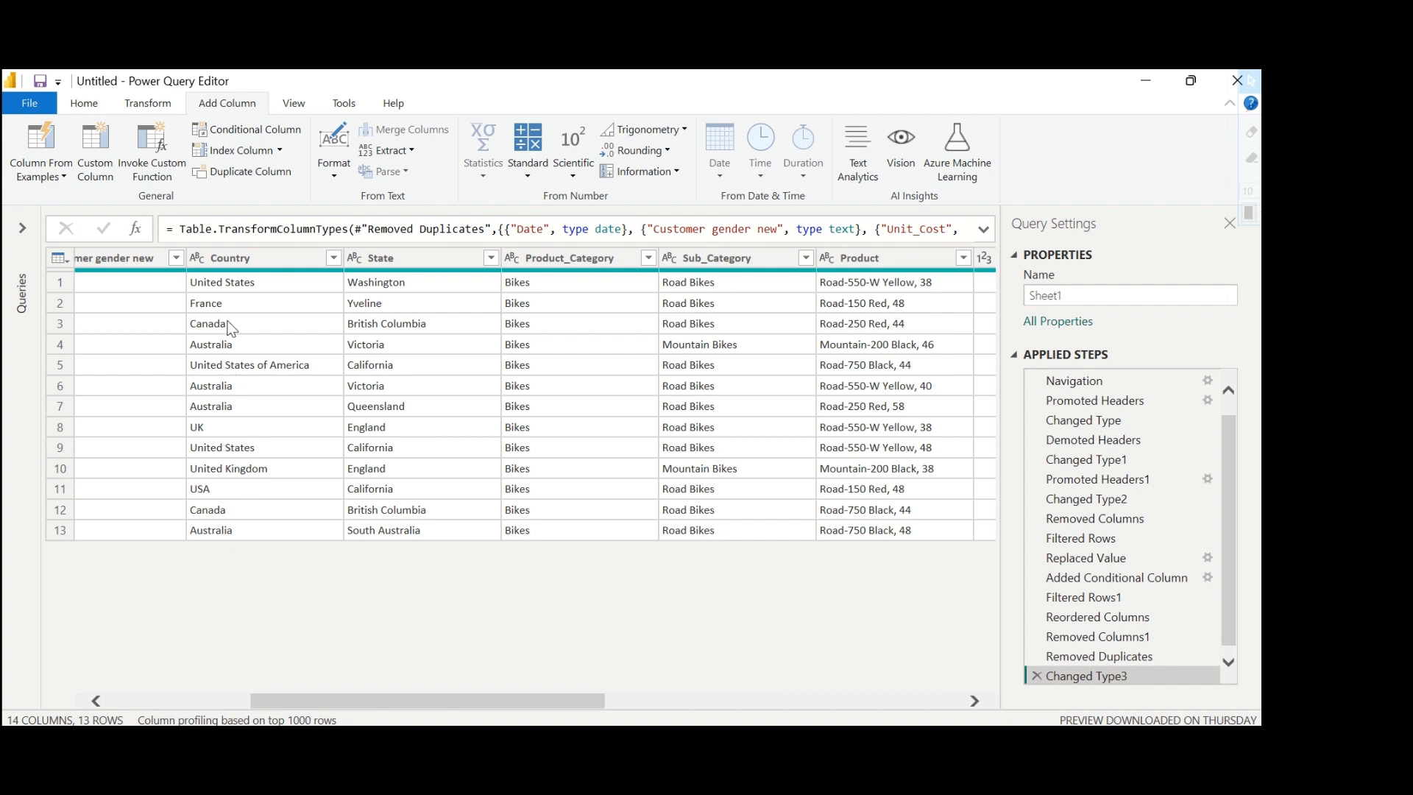
Replace "United States of America" with "United States" in the Country column.
{"action": "left_click", "coordinate": [255, 259]}
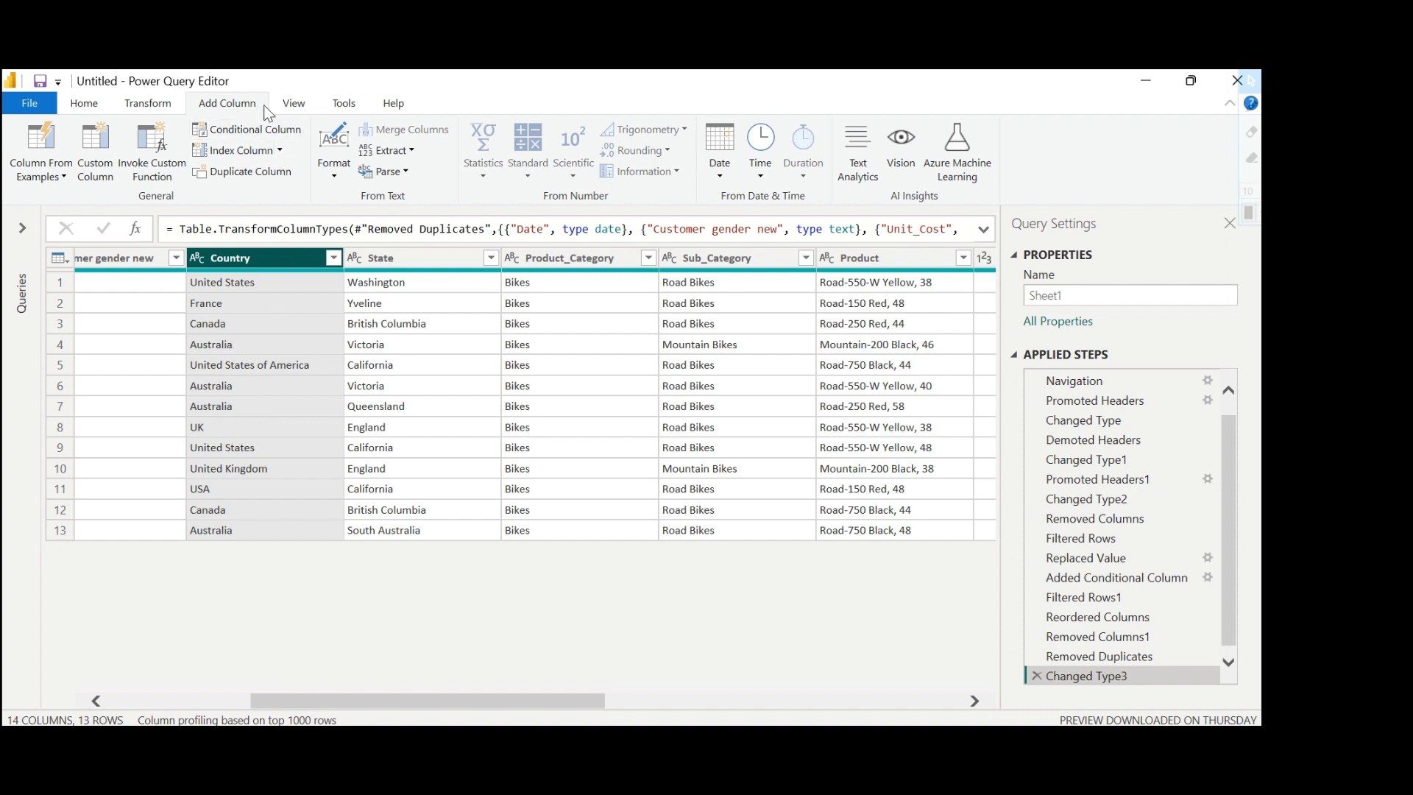
{"action": "left_click", "coordinate": [147, 107]}
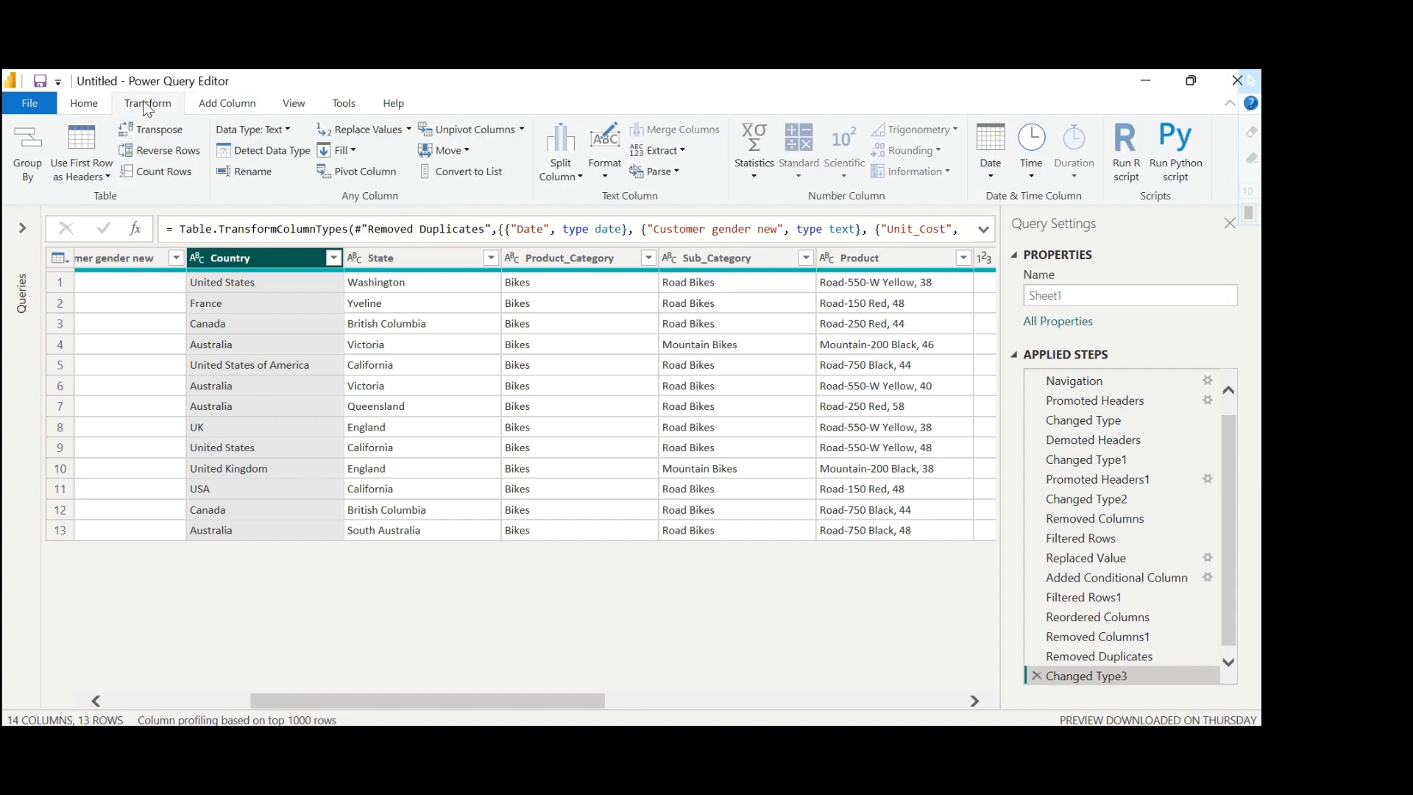
{"action": "left_click", "coordinate": [408, 130]}
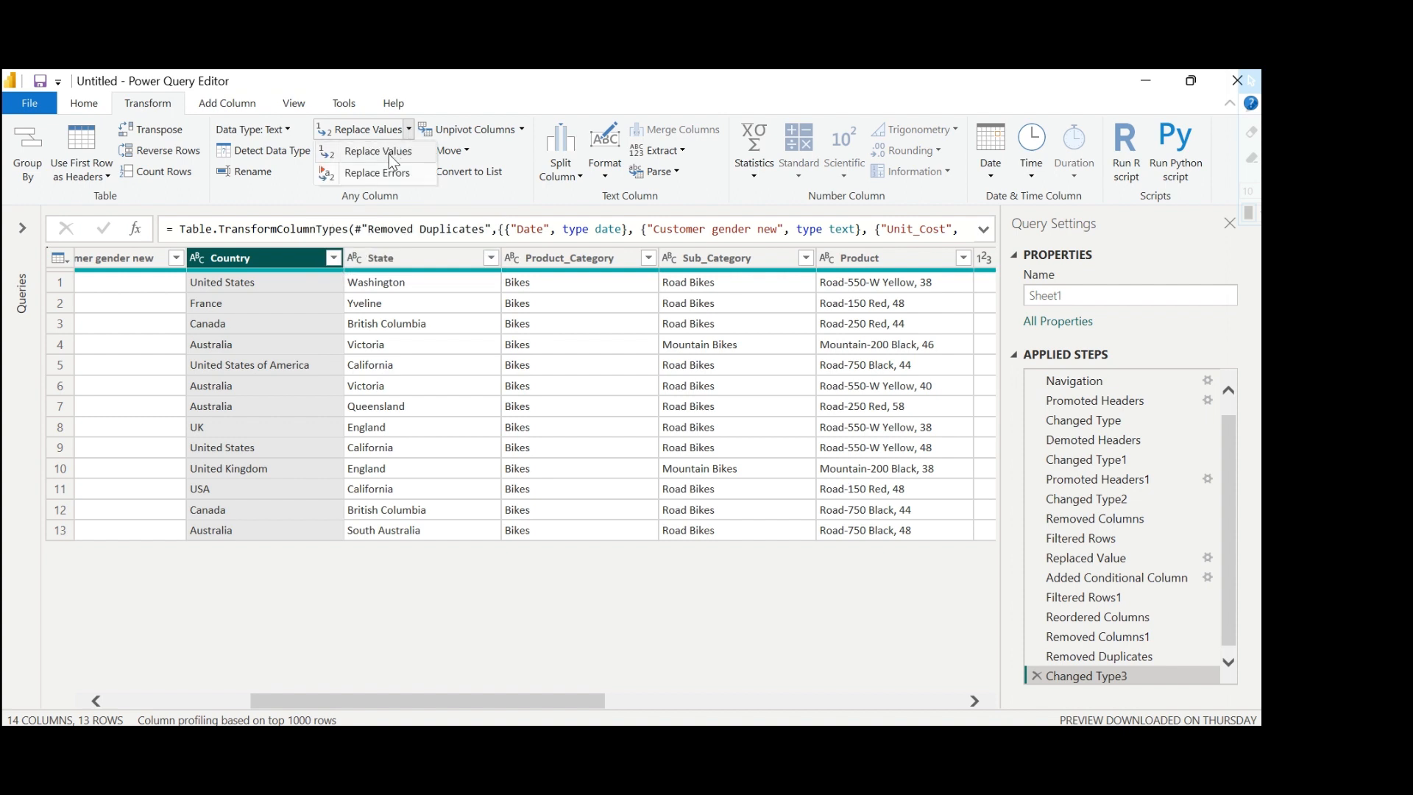
{"action": "left_click", "coordinate": [388, 153]}
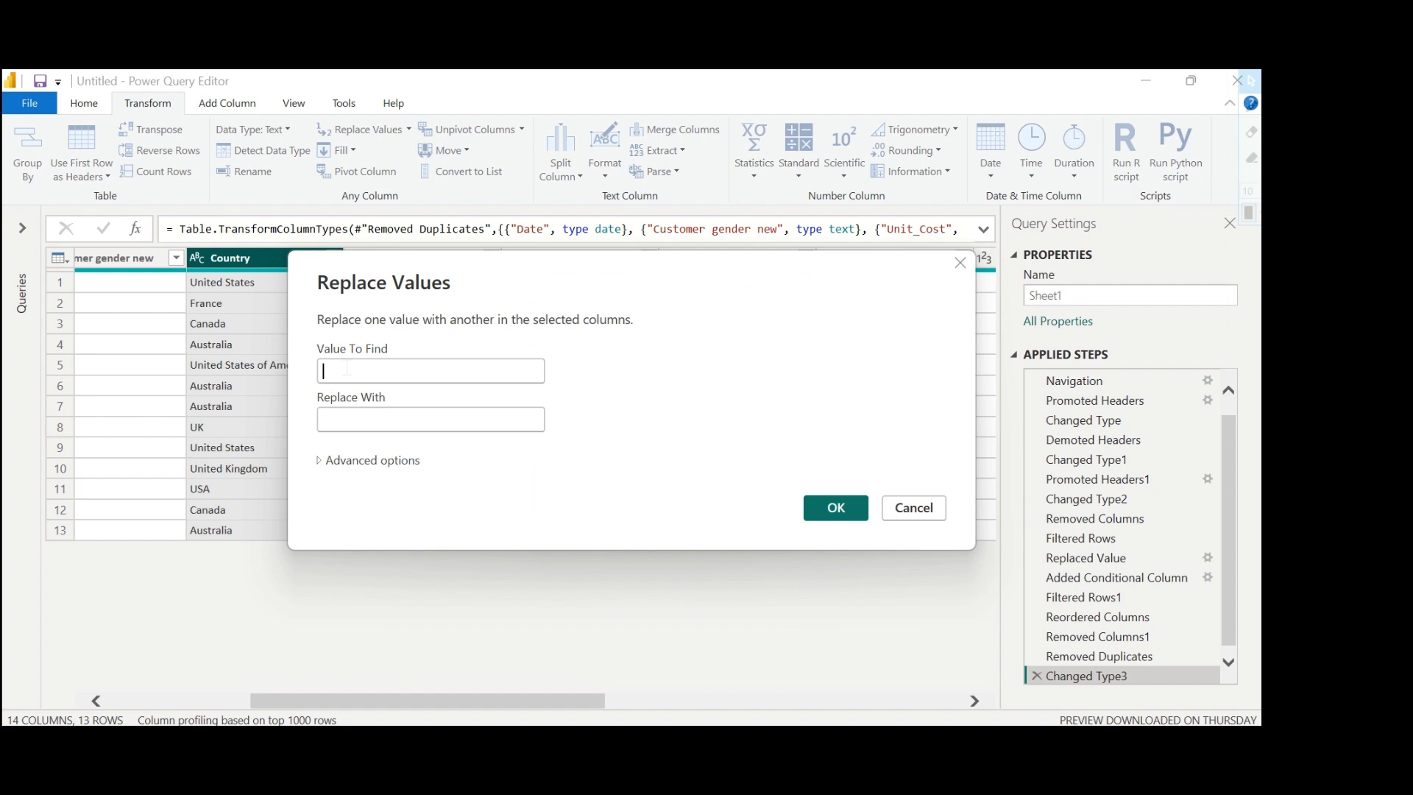
{"action": "type", "text": "Unit"}
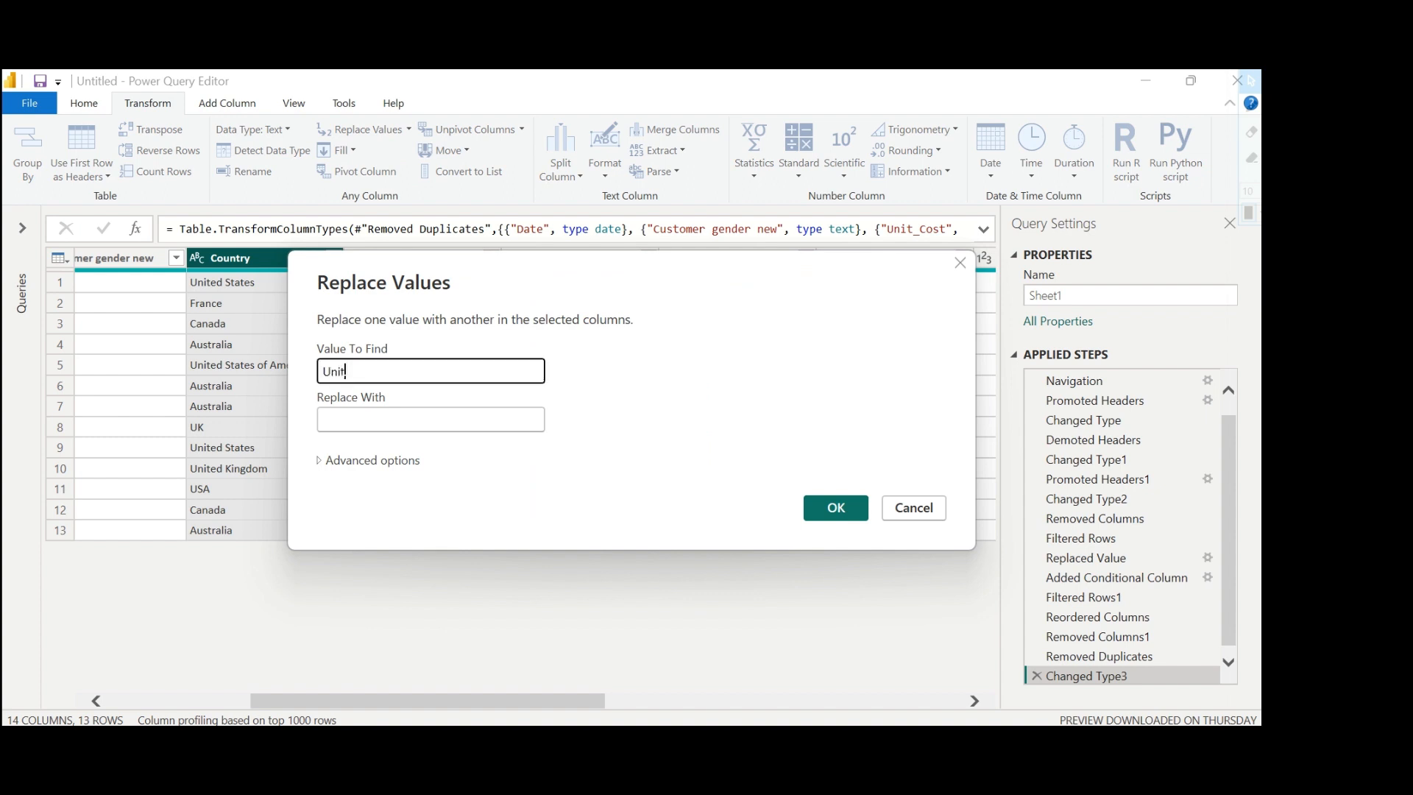
{"action": "type", "text": "ed States of America"}
{"action": "left_click_drag", "start_coordinate": [393, 371], "coordinate": [337, 380]}
{"action": "key", "text": "ctrl+c"}
{"action": "left_click", "coordinate": [341, 425]}
{"action": "key", "text": "ctrl+v"}
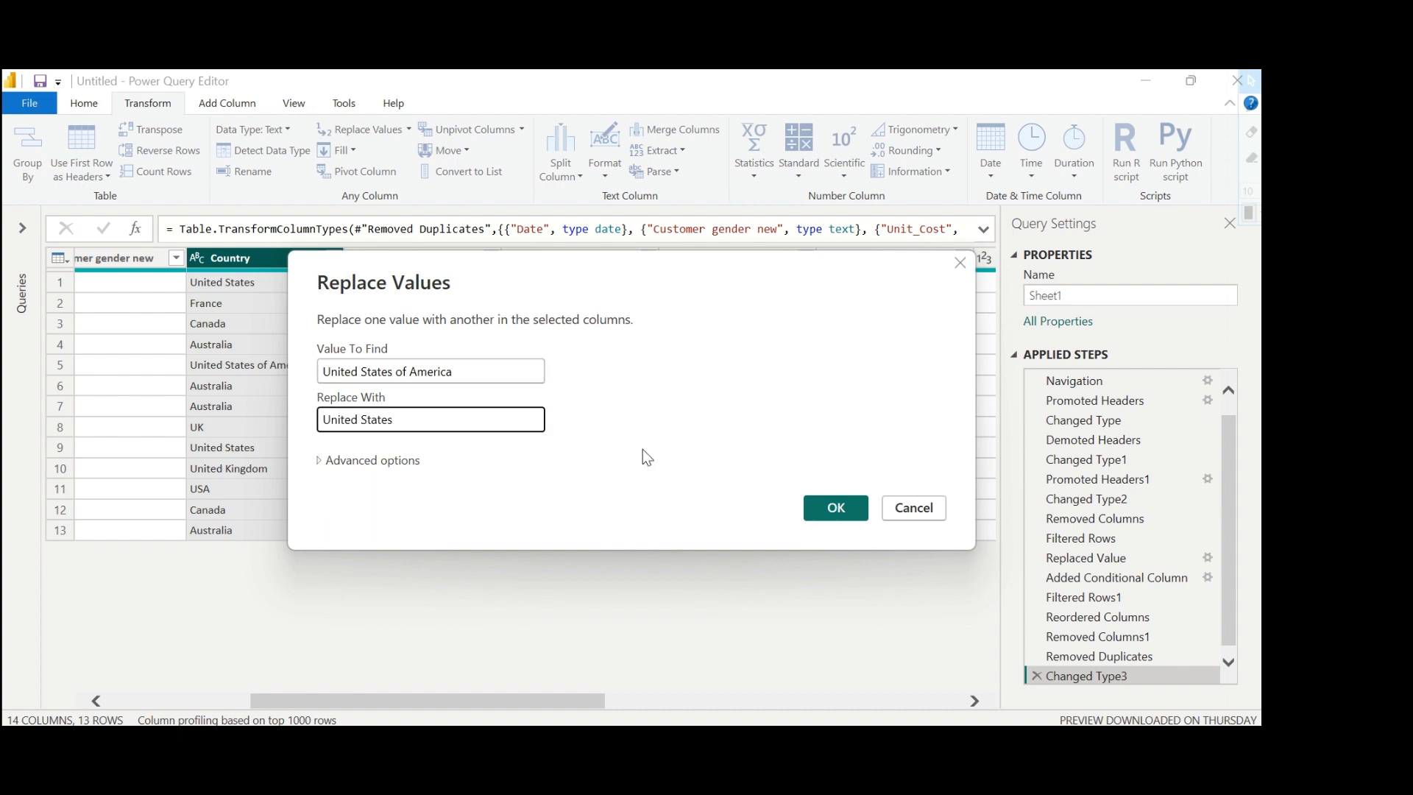
{"action": "left_click", "coordinate": [838, 506]}
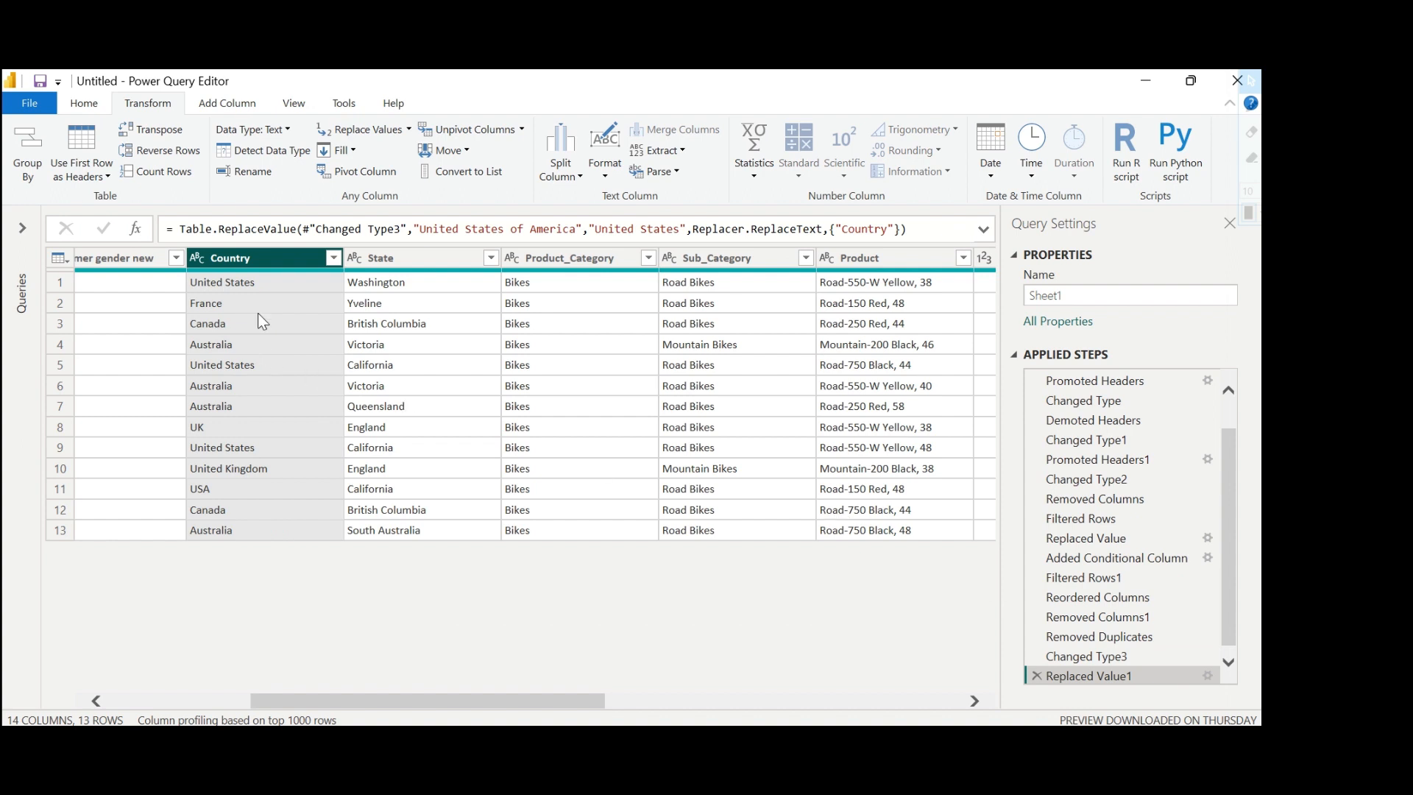
Replace "USA" with "United States" in the Country column.
{"action": "left_click", "coordinate": [214, 489]}
{"action": "left_click", "coordinate": [271, 259]}
{"action": "left_click", "coordinate": [369, 126]}
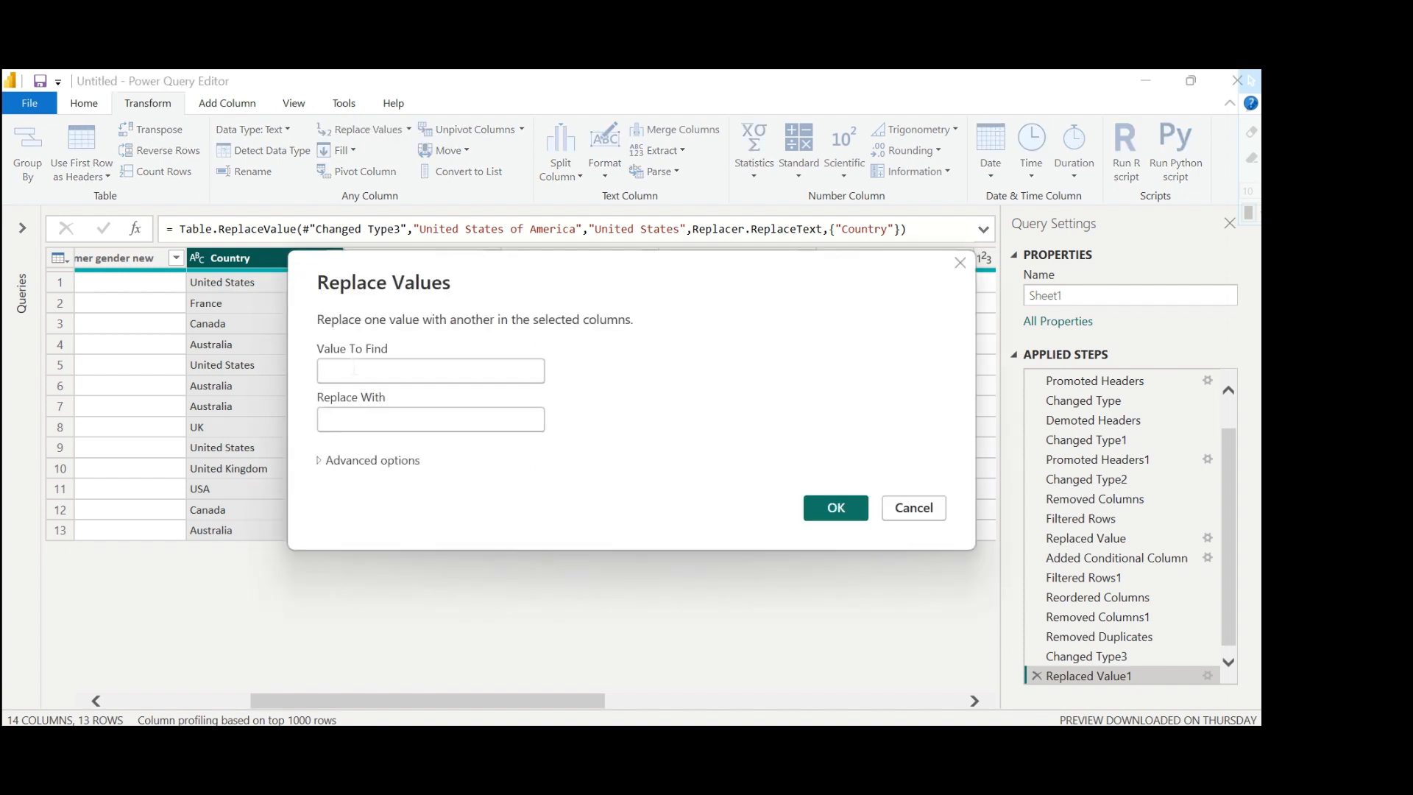
{"action": "left_click", "coordinate": [355, 370]}
{"action": "type", "text": "USA"}
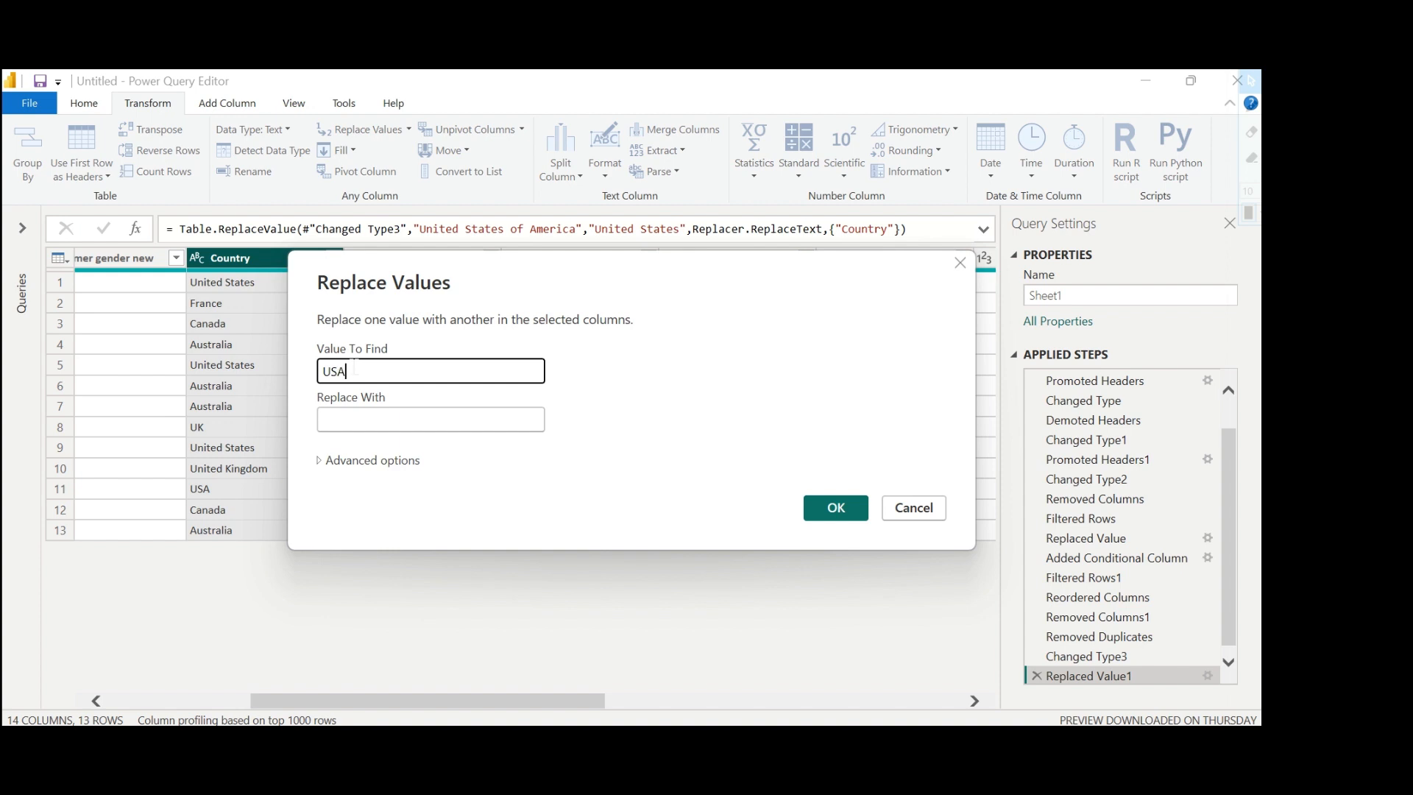
{"action": "left_click", "coordinate": [352, 416]}
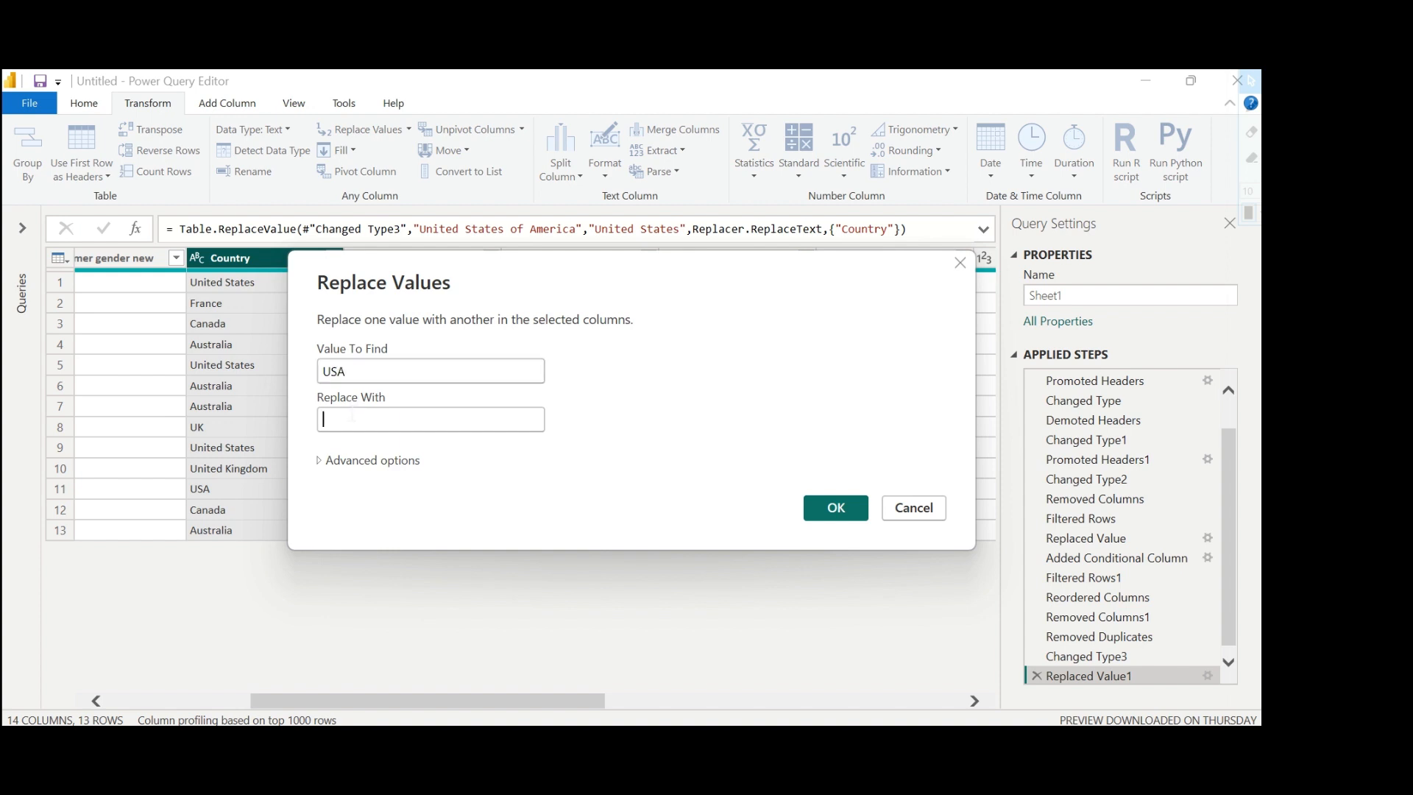
{"action": "key", "text": "ctrl+v"}
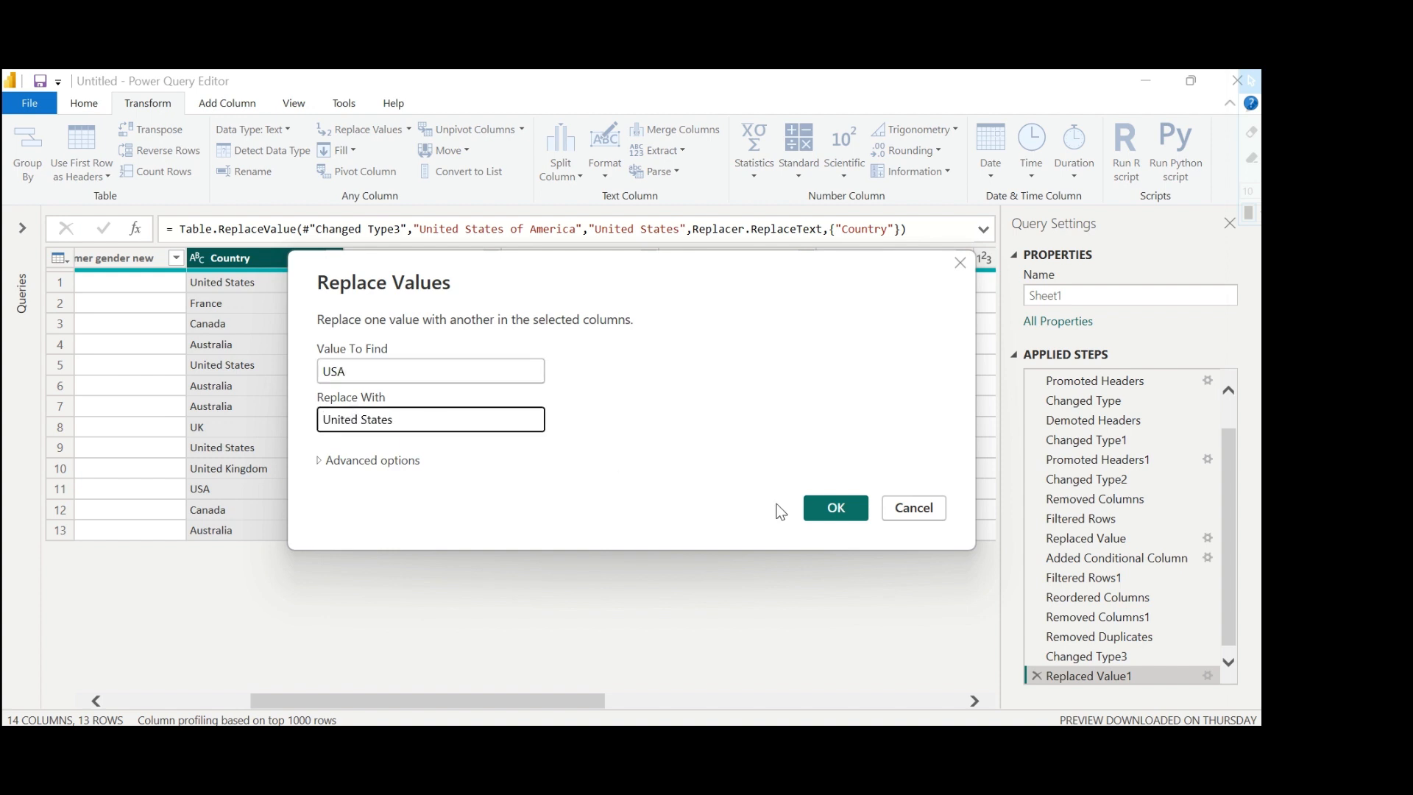
{"action": "left_click", "coordinate": [829, 510]}
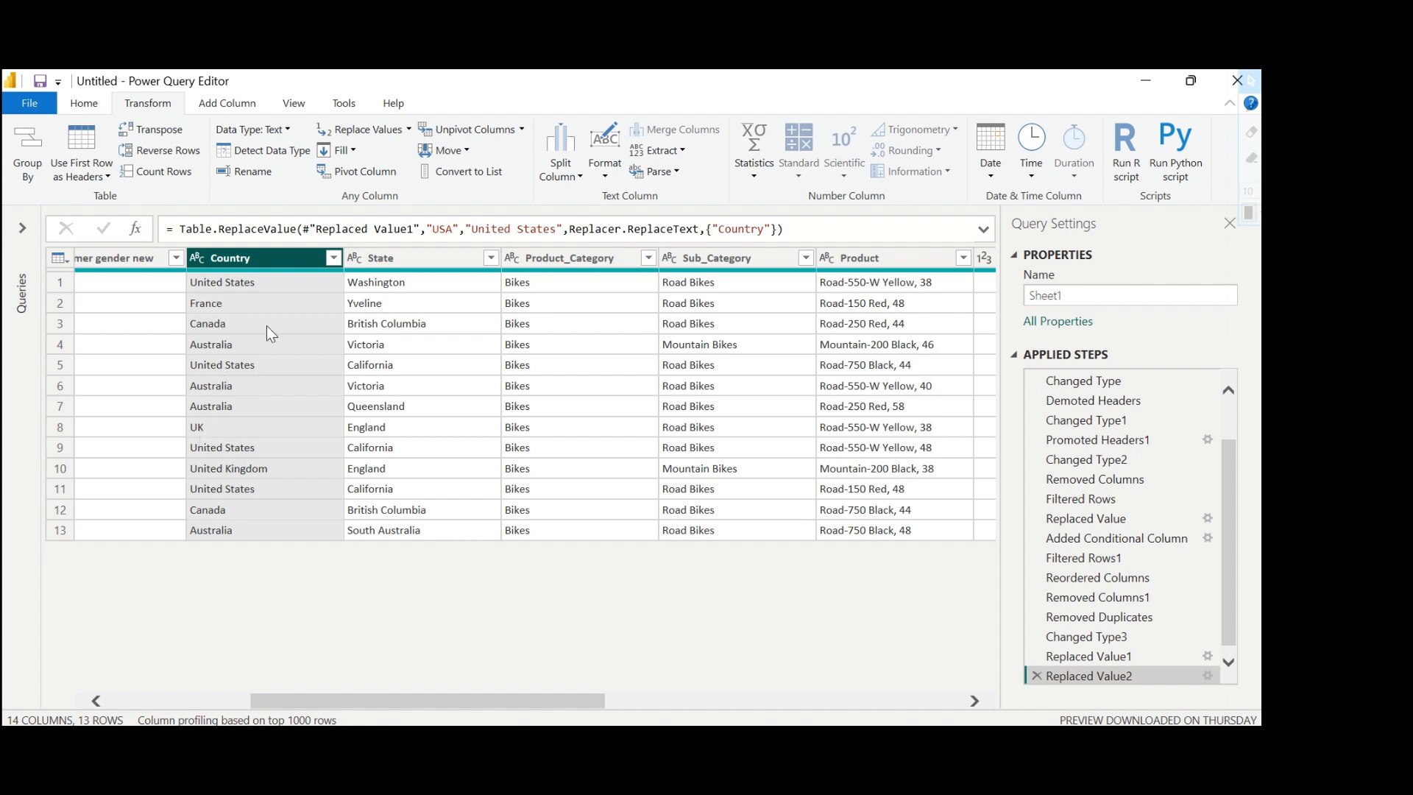
Replace "UK" with "United Kingdom" in the Country column.
{"action": "left_click", "coordinate": [371, 129]}
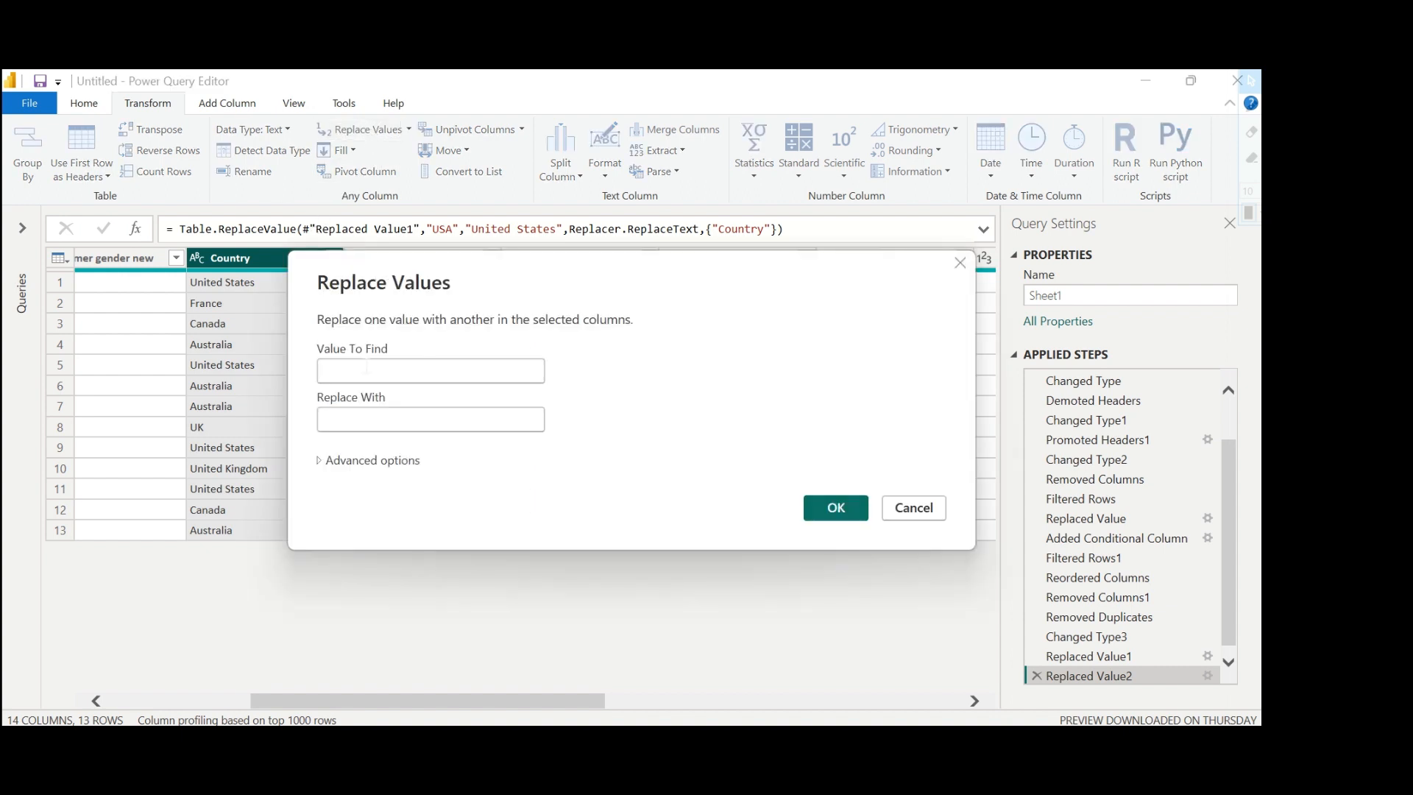
{"action": "type", "text": "UK"}
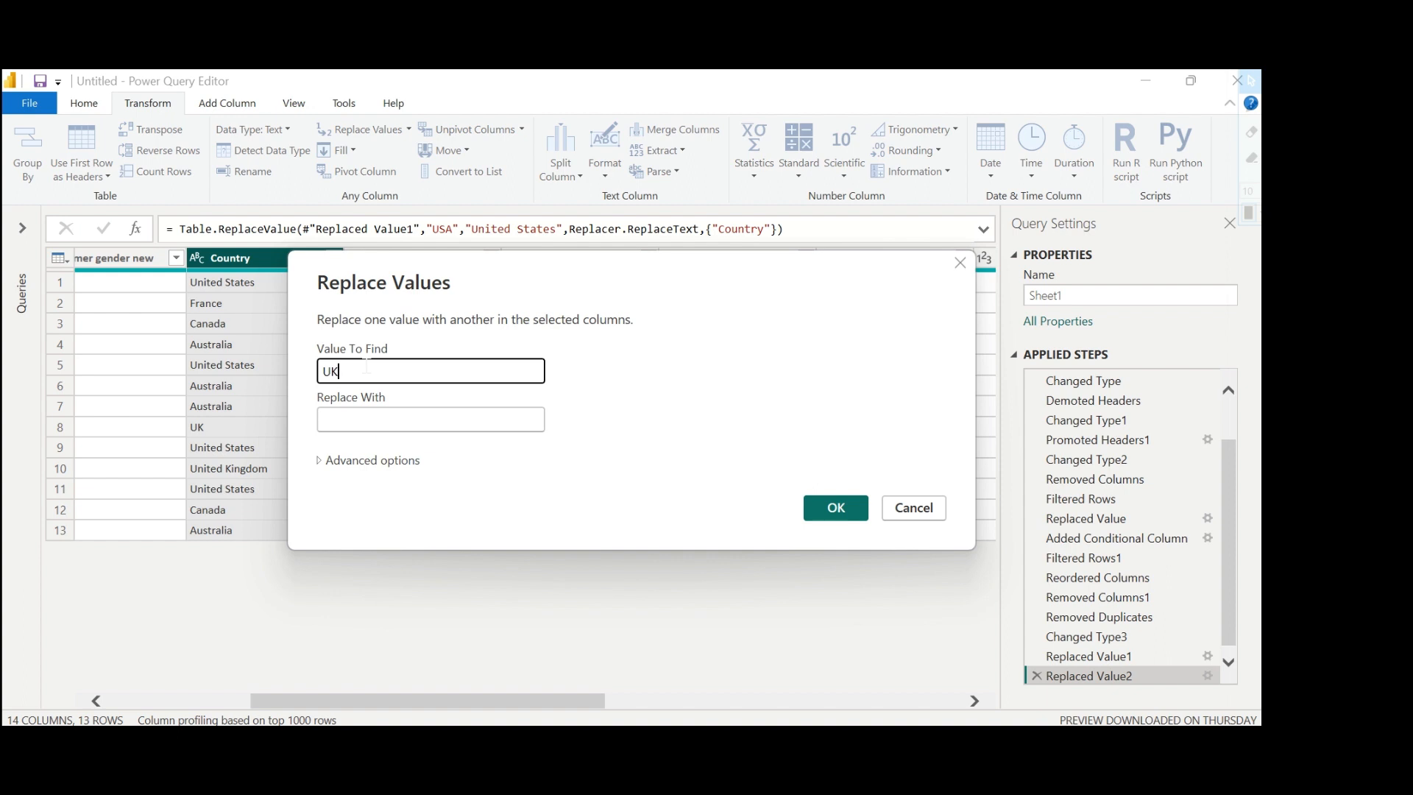
{"action": "key", "text": "Tab"}
{"action": "type", "text": "United States"}
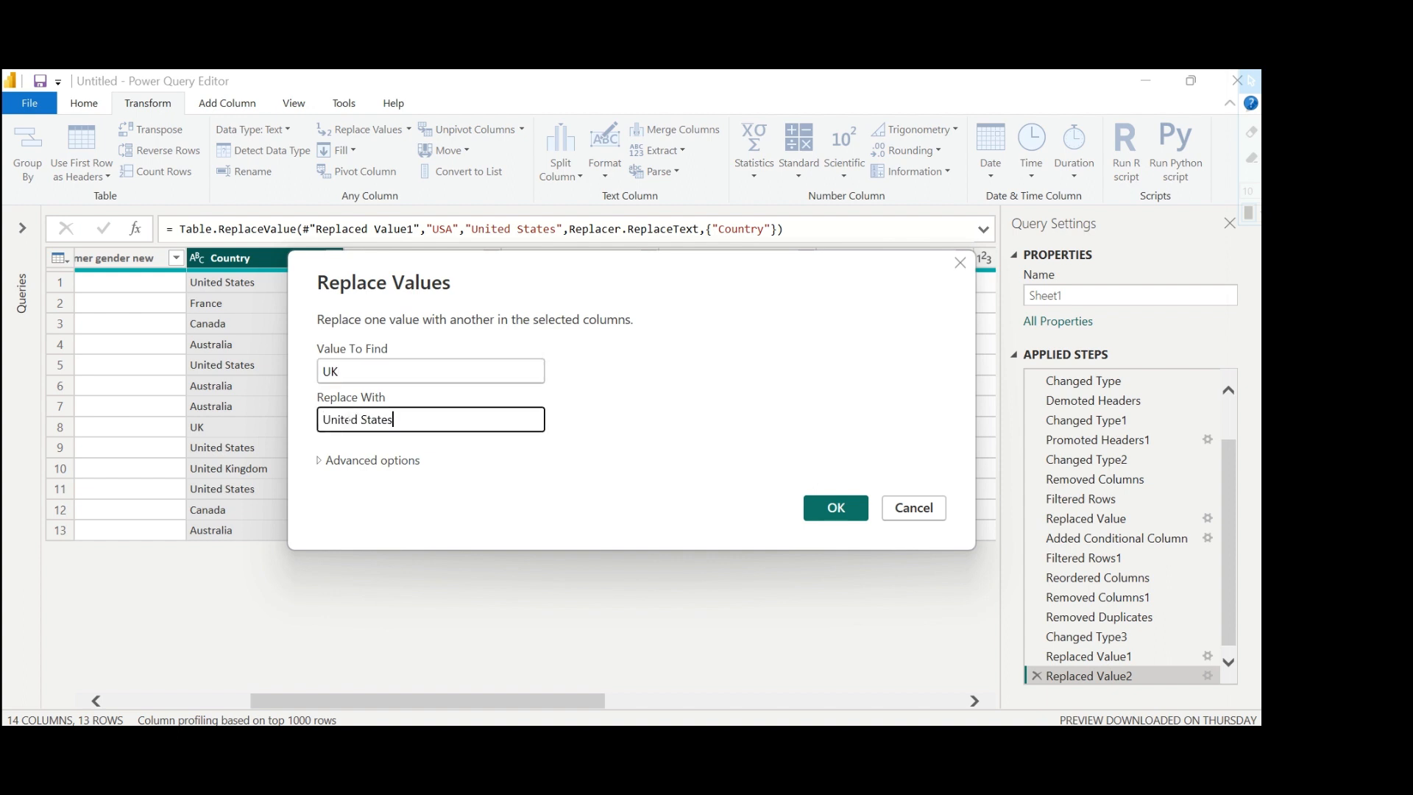
{"action": "key", "text": "BackSpace"}
{"action": "key", "text": "BackSpace"}
{"action": "key", "text": "BackSpace"}
{"action": "key", "text": "BackSpace"}
{"action": "key", "text": "BackSpace"}
{"action": "key", "text": "BackSpace"}
{"action": "type", "text": "K"}
{"action": "key", "text": "BackSpace"}
{"action": "type", "text": "Kigdom"}
{"action": "left_click", "coordinate": [369, 419]}
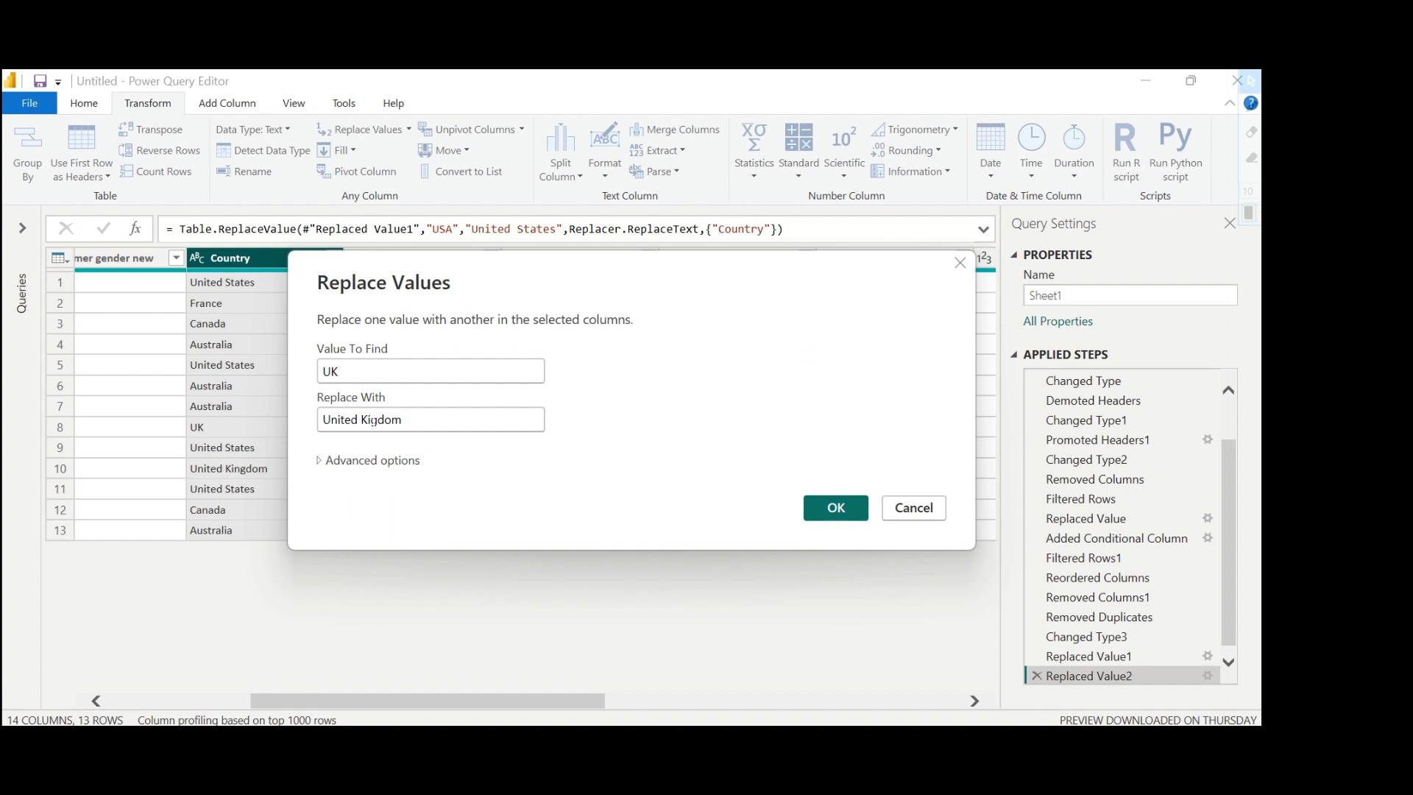
{"action": "left_click", "coordinate": [372, 419]}
{"action": "type", "text": "n"}
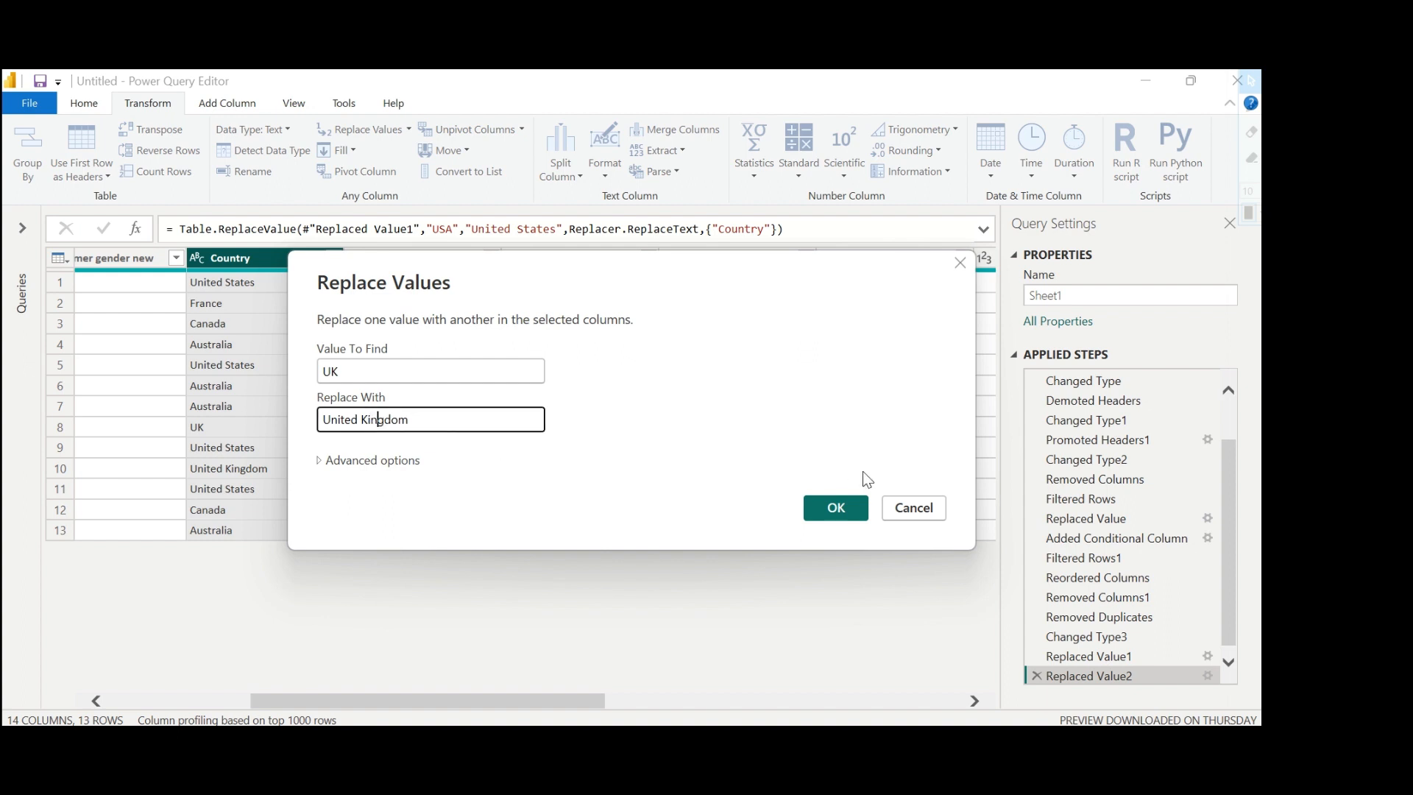
{"action": "left_click", "coordinate": [853, 512]}
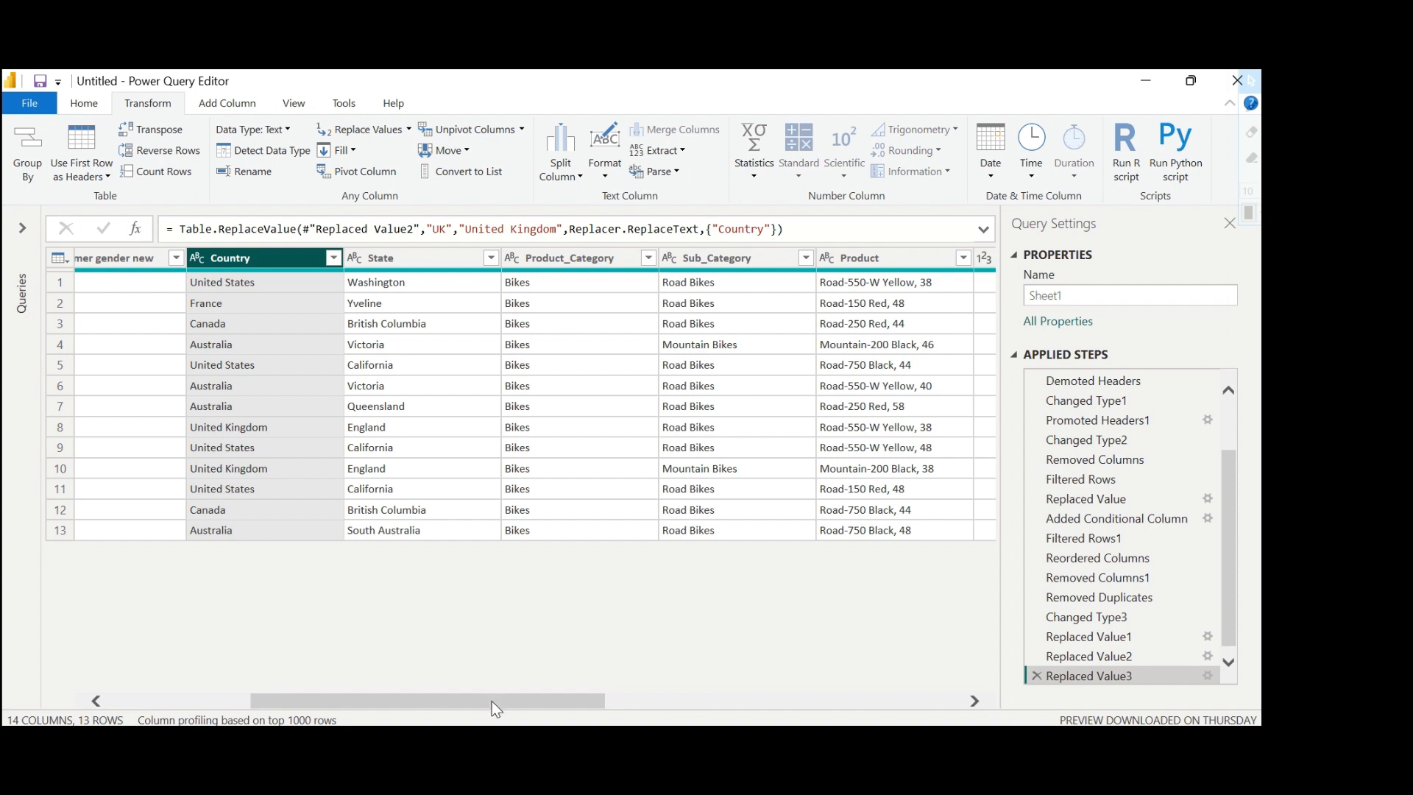
Split the Age_Group column at each occurrence of the custom delimiter "(" and remove the Age_Group.1 column.
{"action": "left_click_drag", "start_coordinate": [492, 700], "coordinate": [384, 700]}
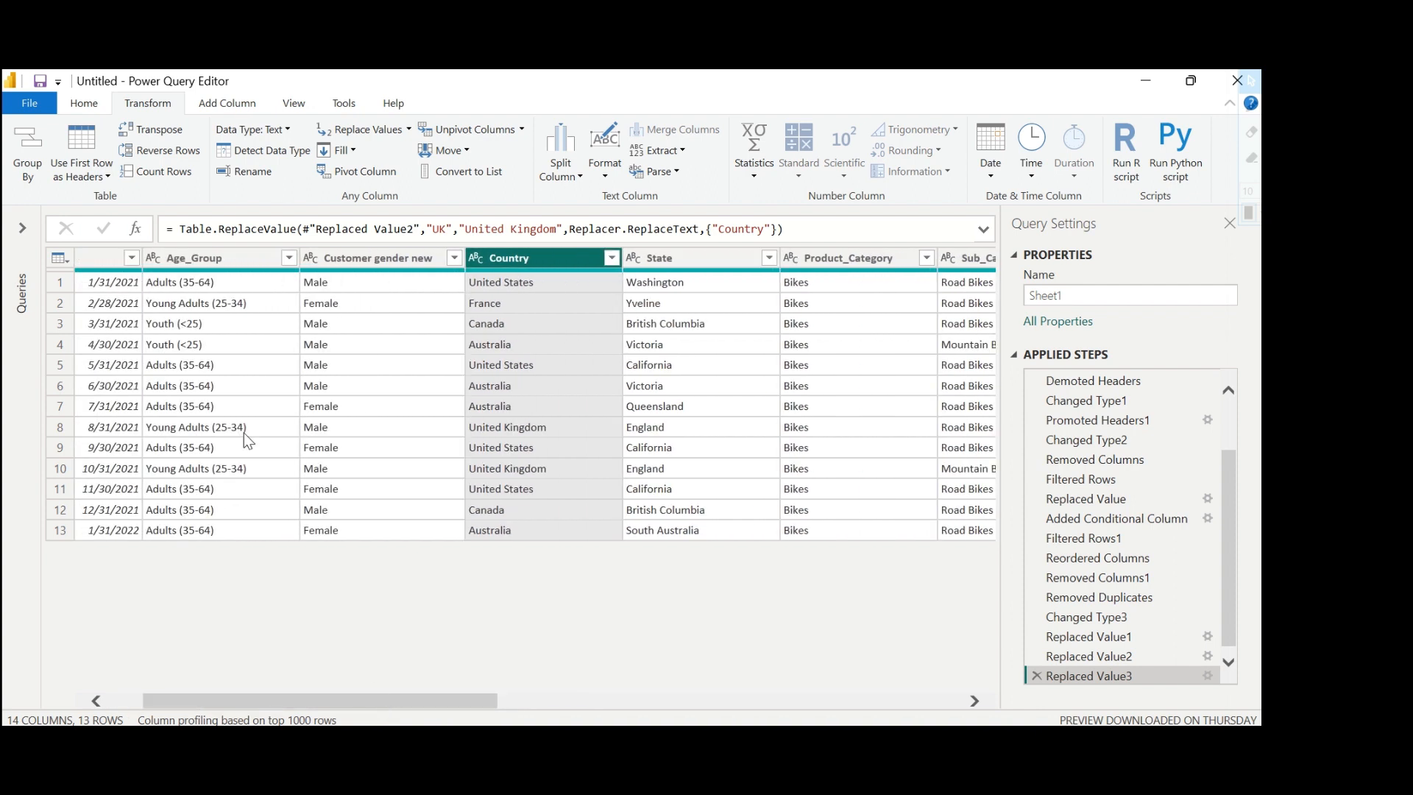
{"action": "left_click", "coordinate": [195, 257]}
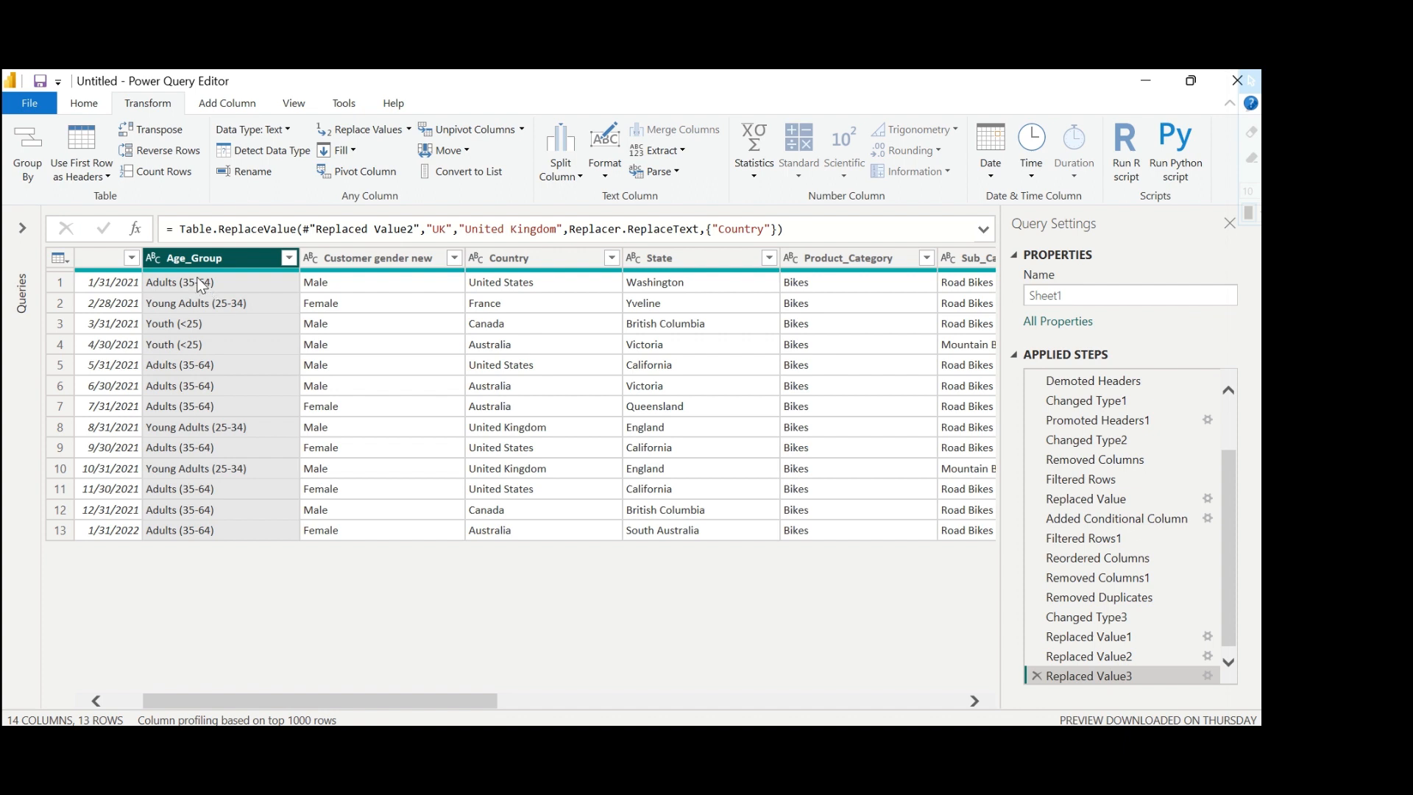
{"action": "left_click", "coordinate": [580, 177]}
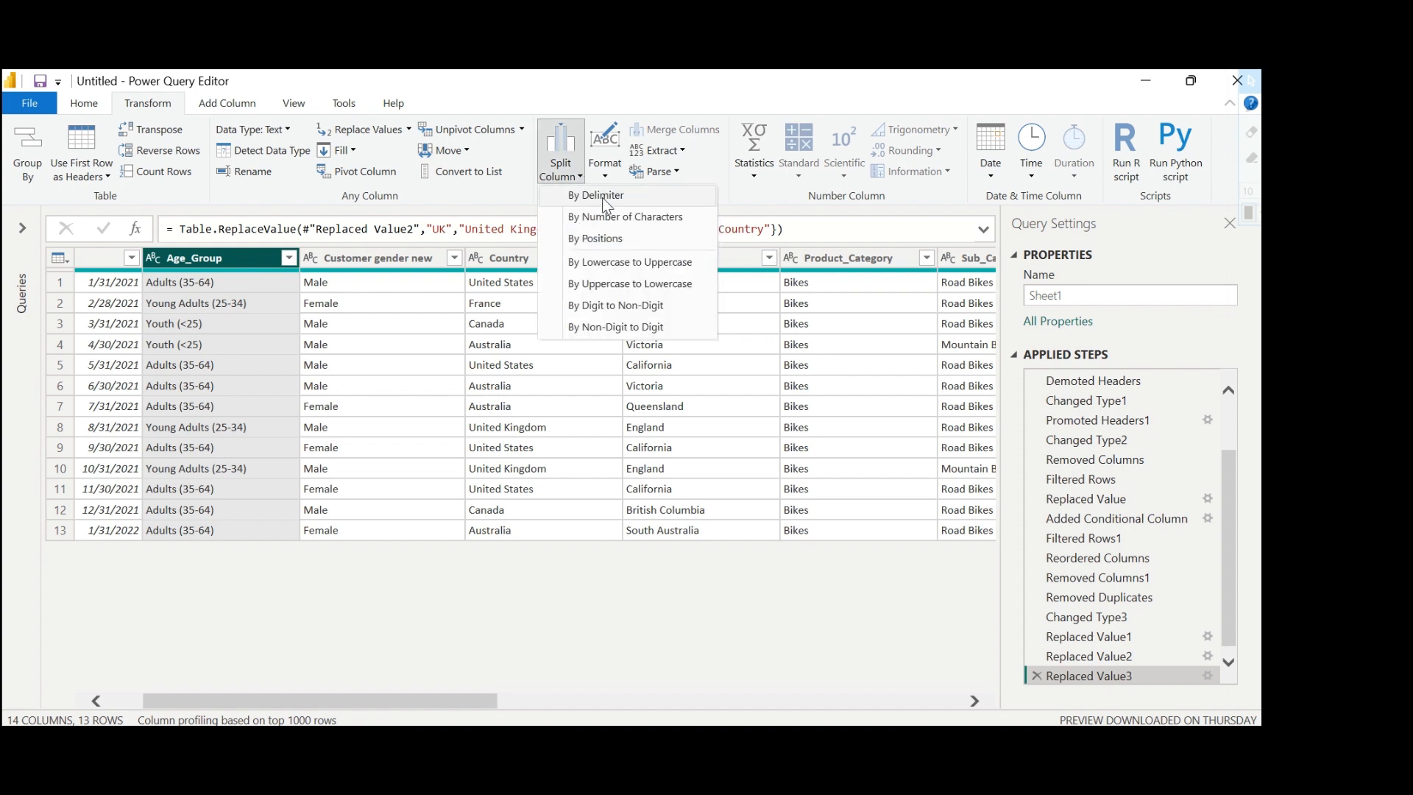
{"action": "left_click", "coordinate": [602, 196]}
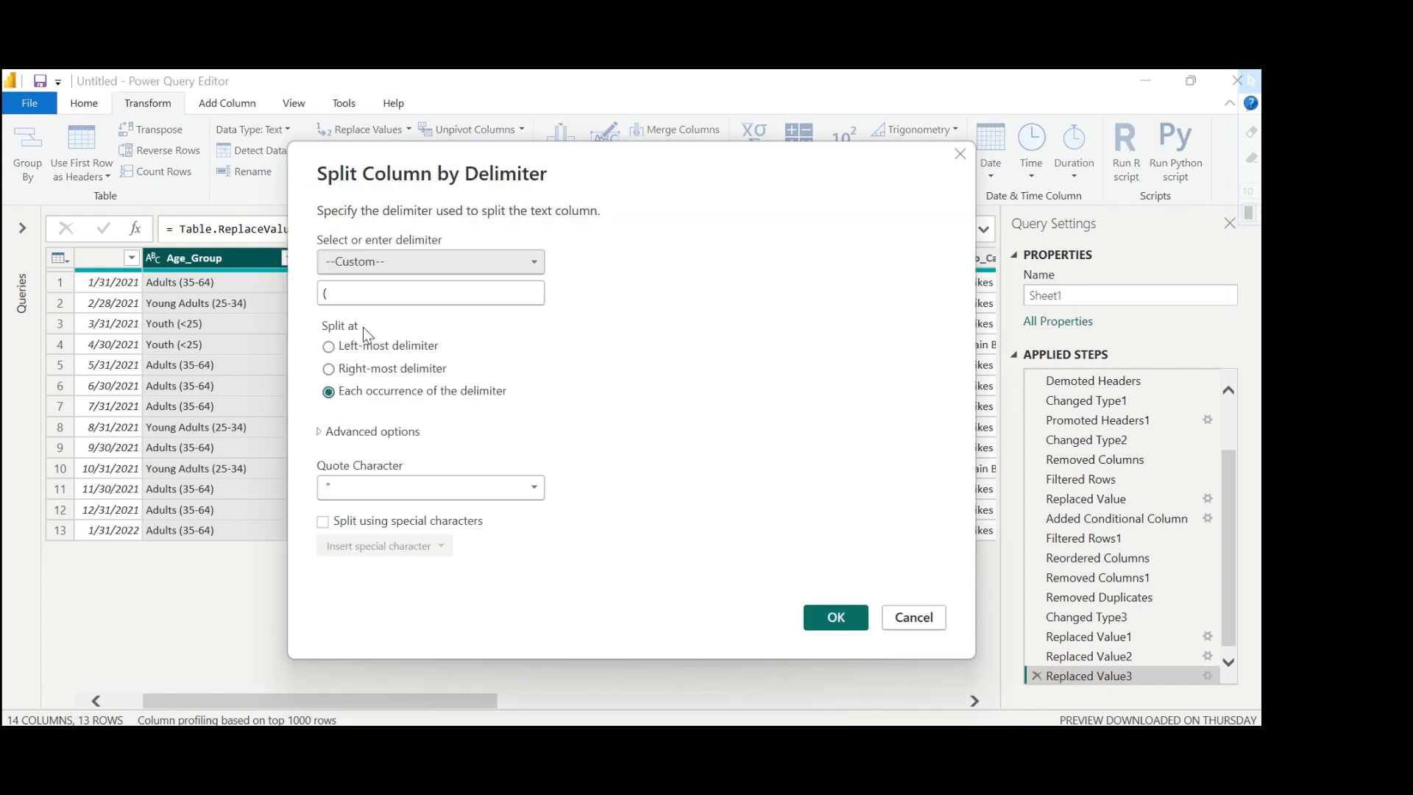
{"action": "left_click", "coordinate": [836, 618]}
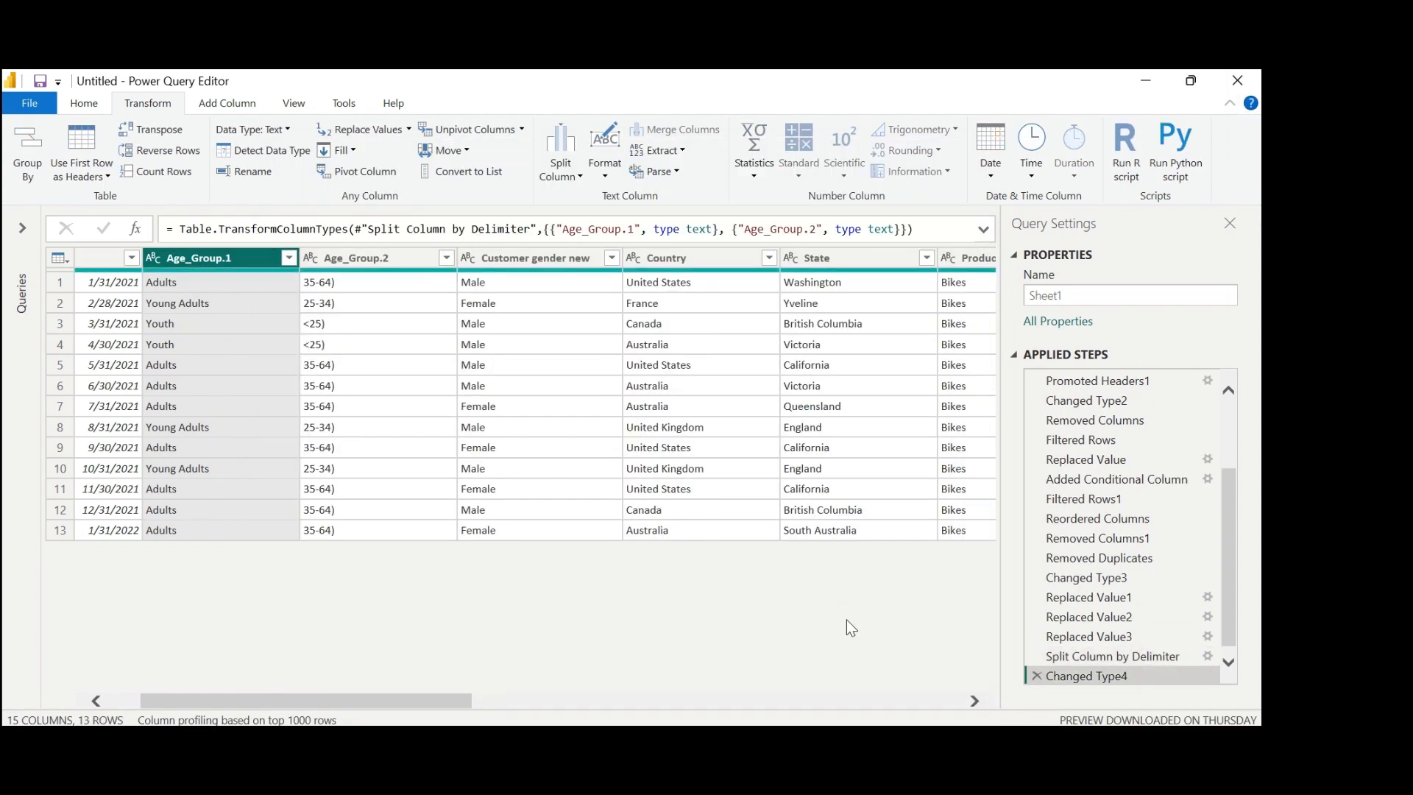
{"action": "right_click", "coordinate": [201, 267]}
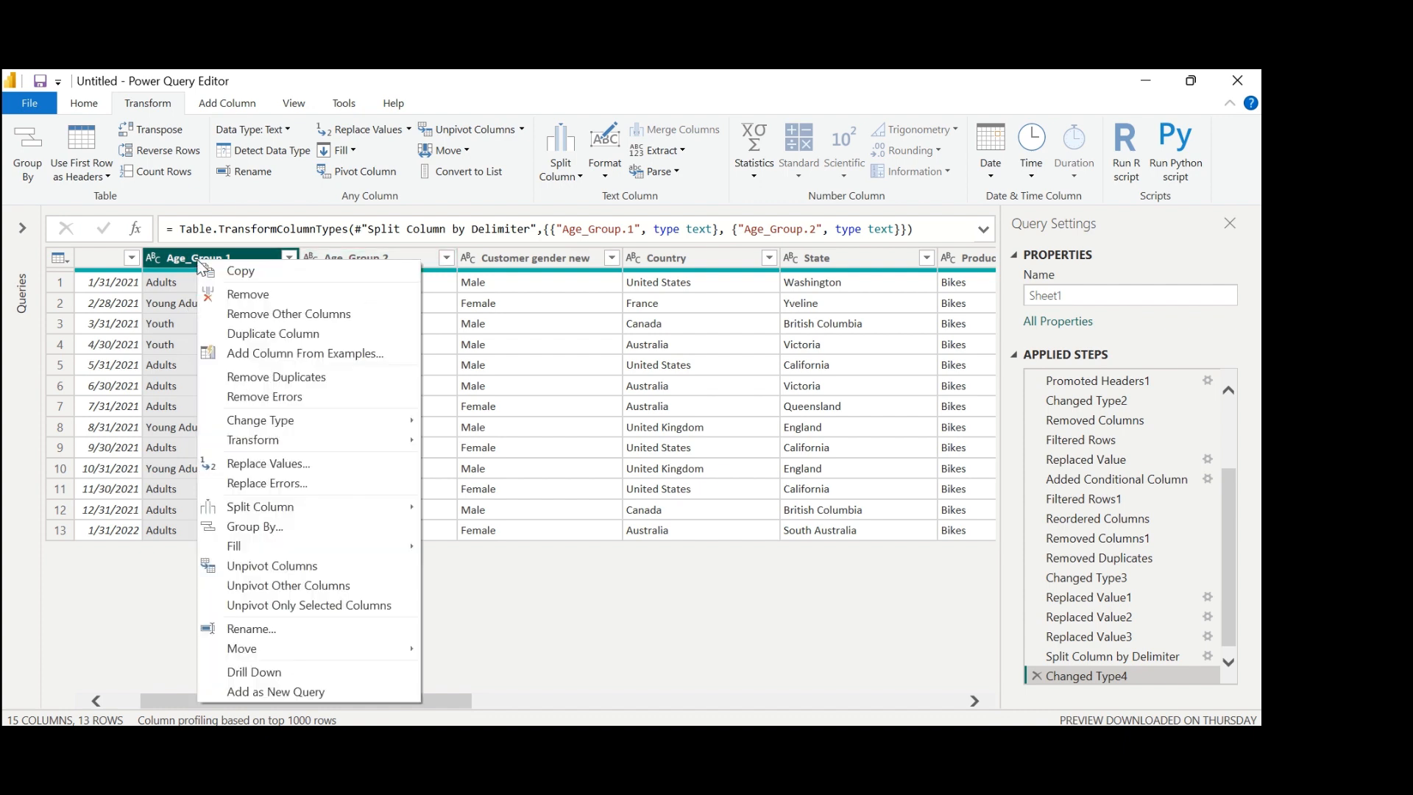
{"action": "left_click", "coordinate": [272, 297]}
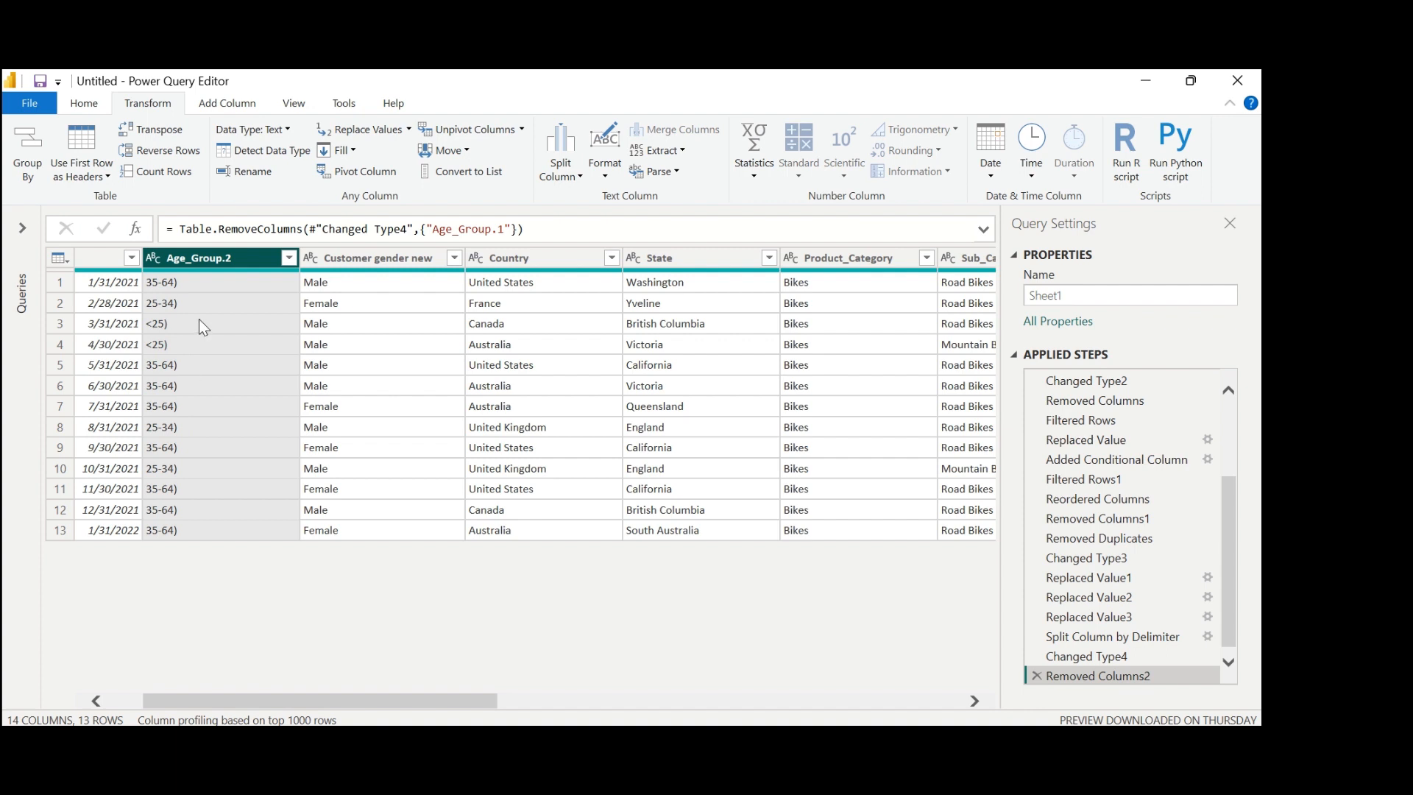
Split the Age_Group.2 column at each occurrence of the custom delimiter ")" and remove the Age_Group.2.2 column.
{"action": "left_click", "coordinate": [570, 156]}
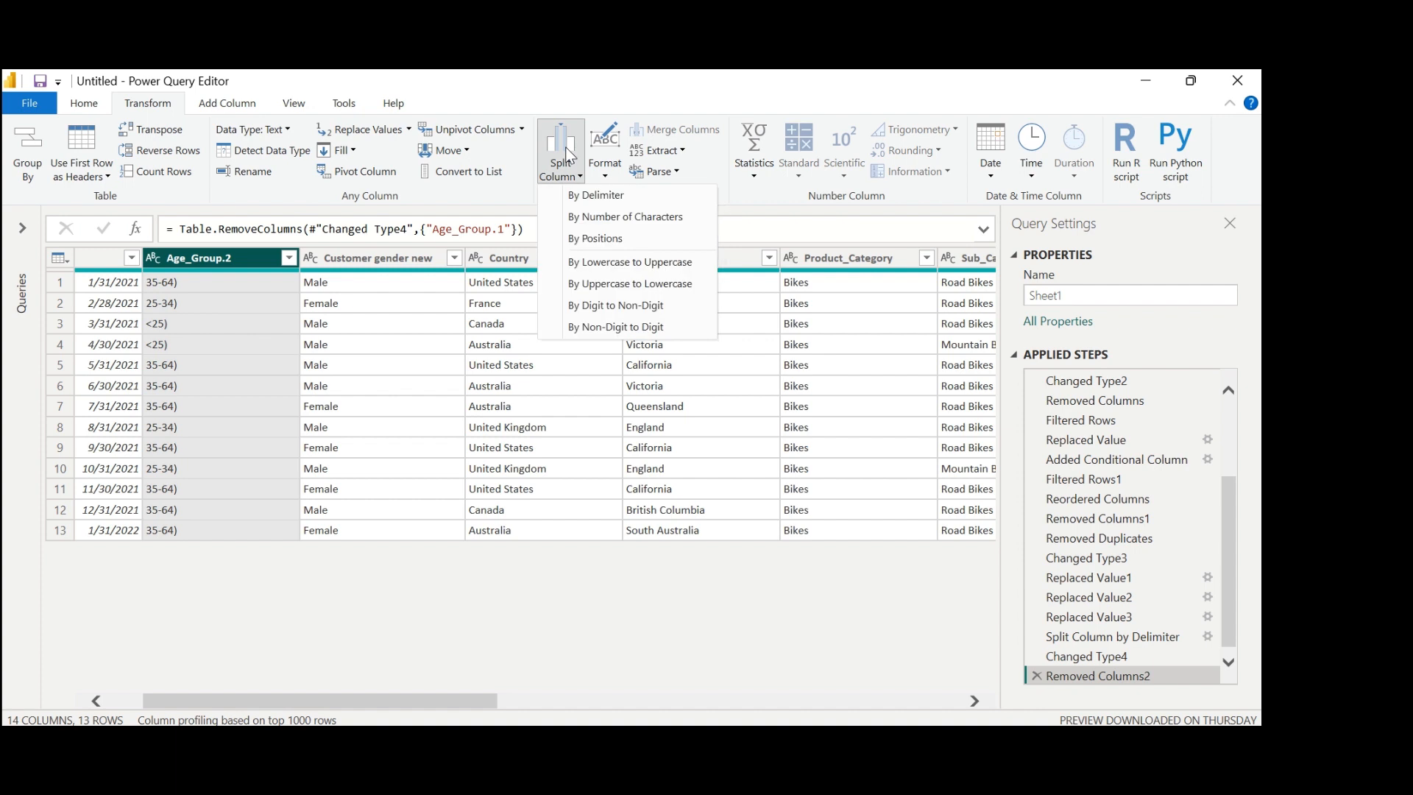
{"action": "left_click", "coordinate": [589, 196]}
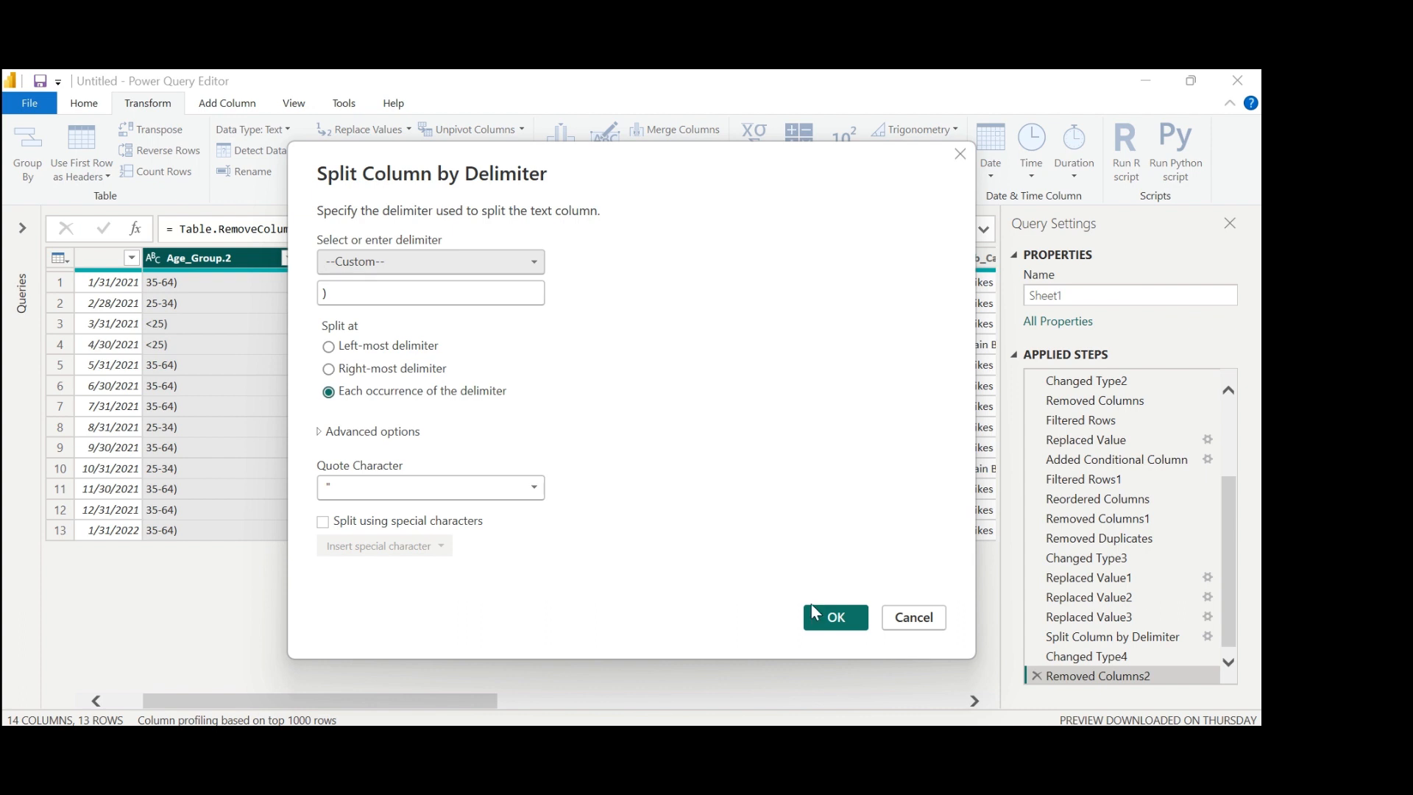
{"action": "left_click", "coordinate": [837, 619]}
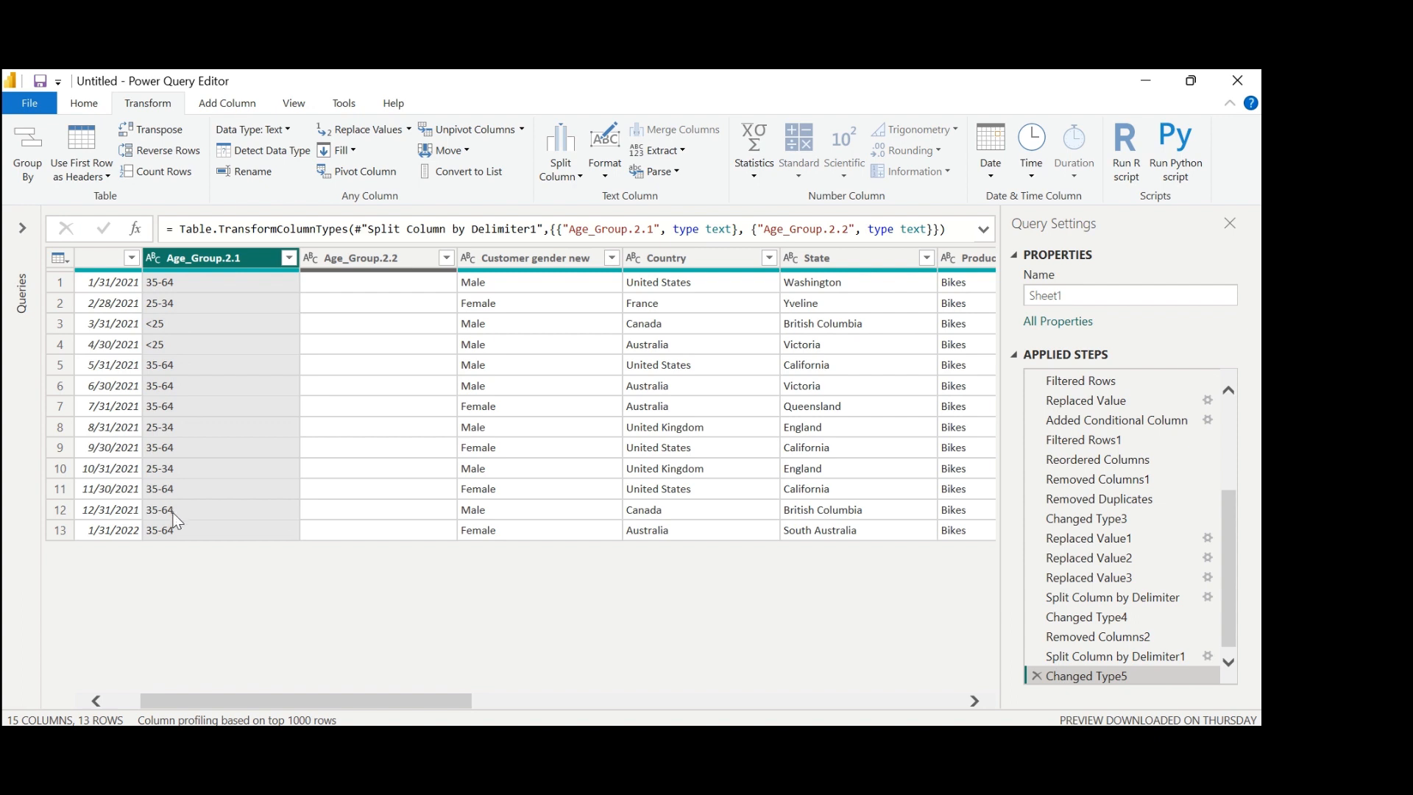
{"action": "left_click", "coordinate": [351, 256]}
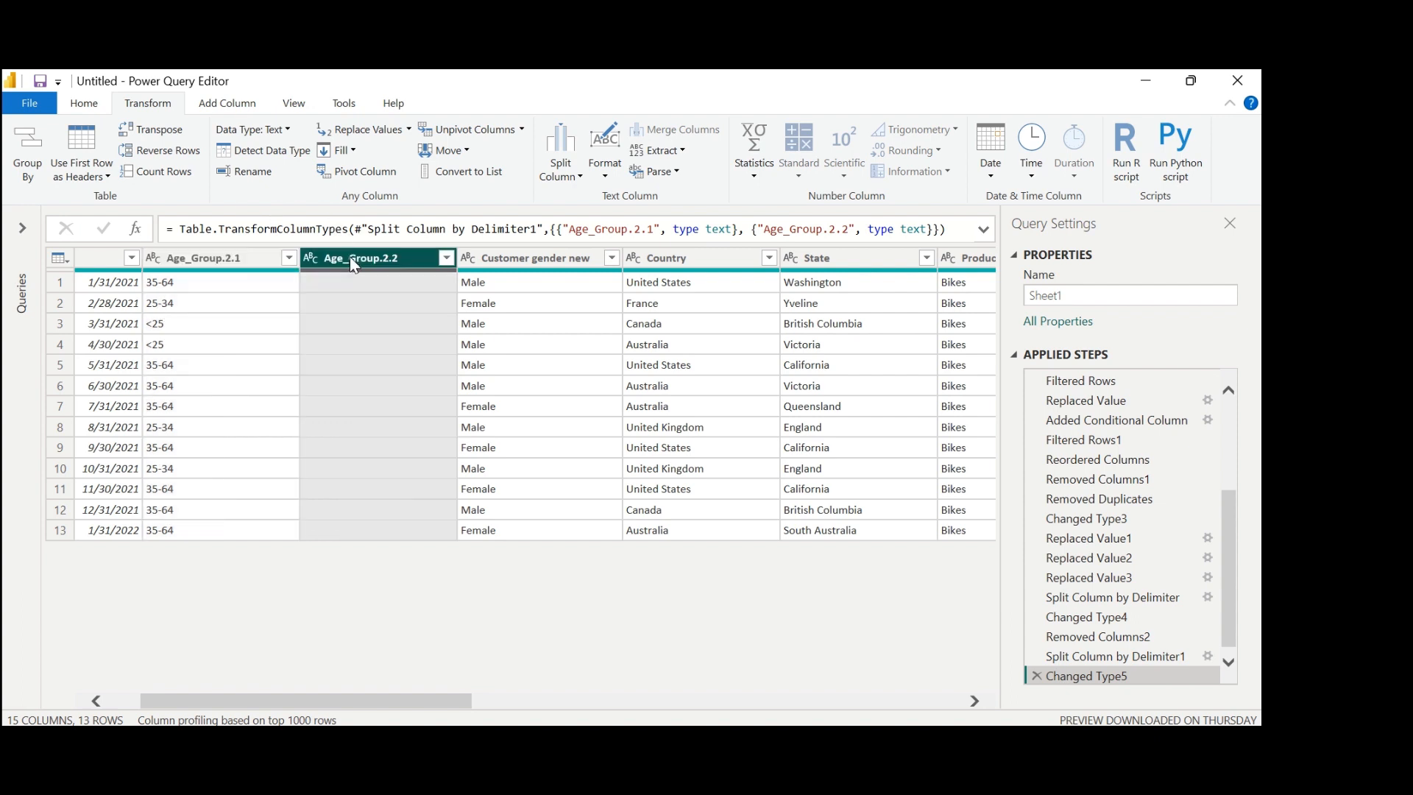
{"action": "right_click", "coordinate": [411, 272]}
{"action": "left_click", "coordinate": [445, 298]}
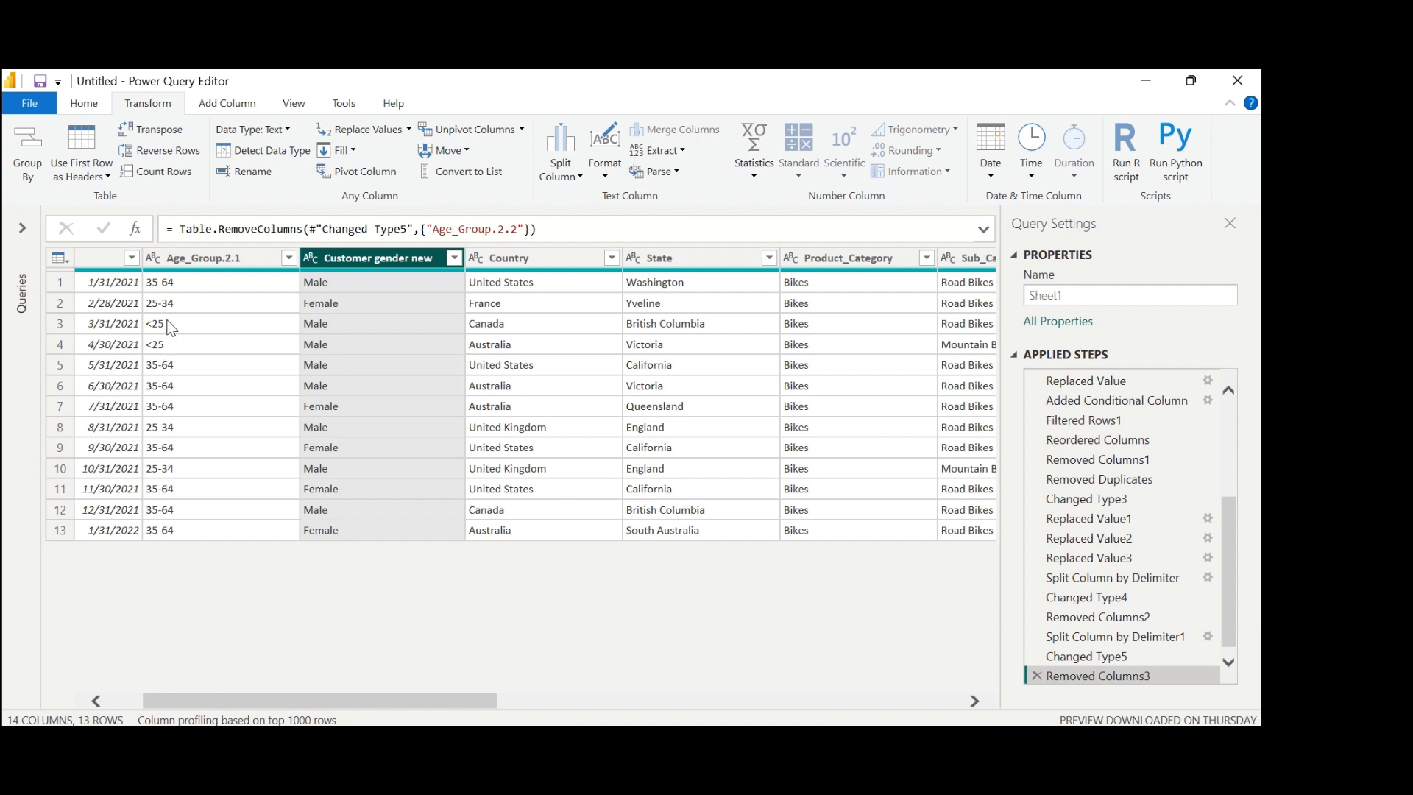
Replace "<25" with "25-34" in the Age_Group.2.1 column.
{"action": "left_click", "coordinate": [168, 324]}
{"action": "left_click", "coordinate": [195, 258]}
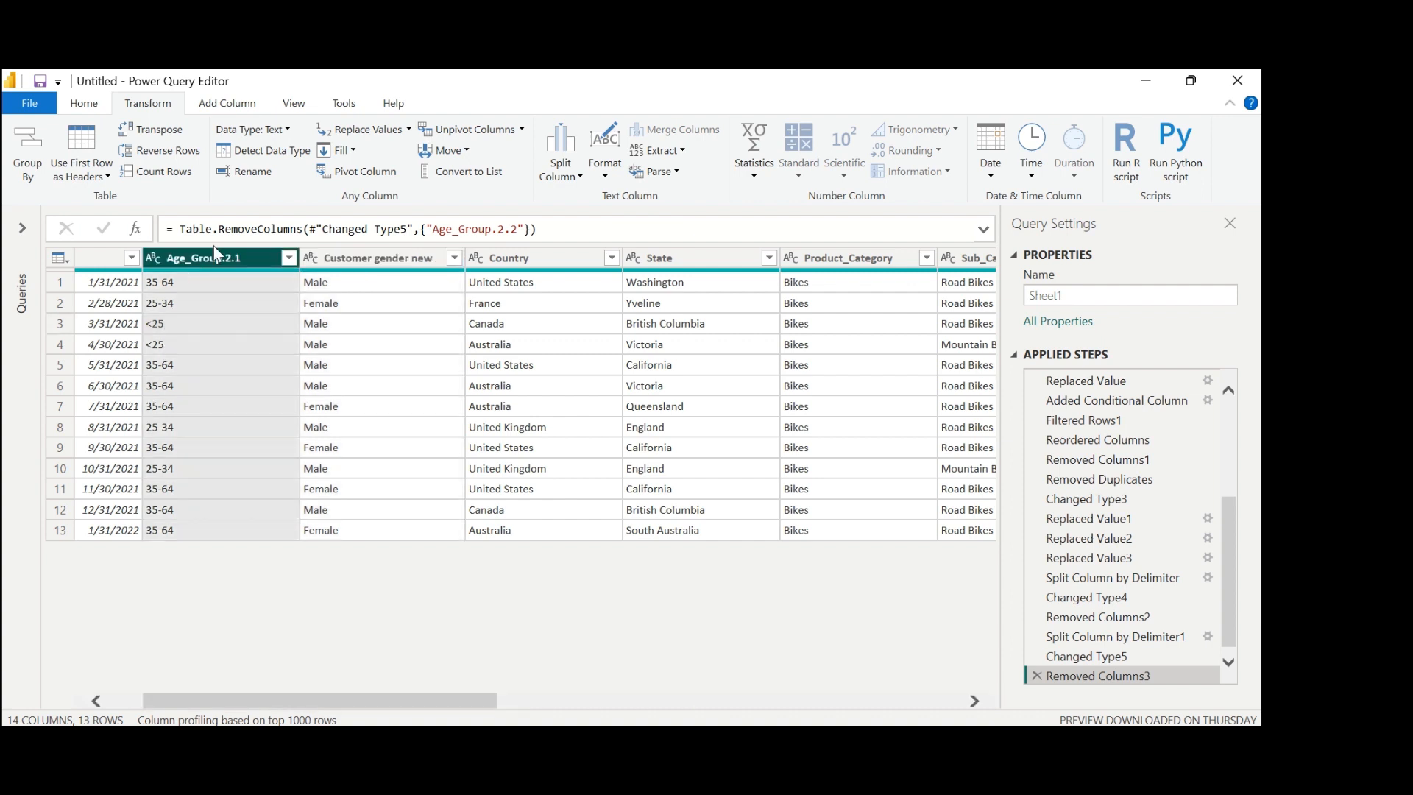
{"action": "left_click", "coordinate": [382, 131]}
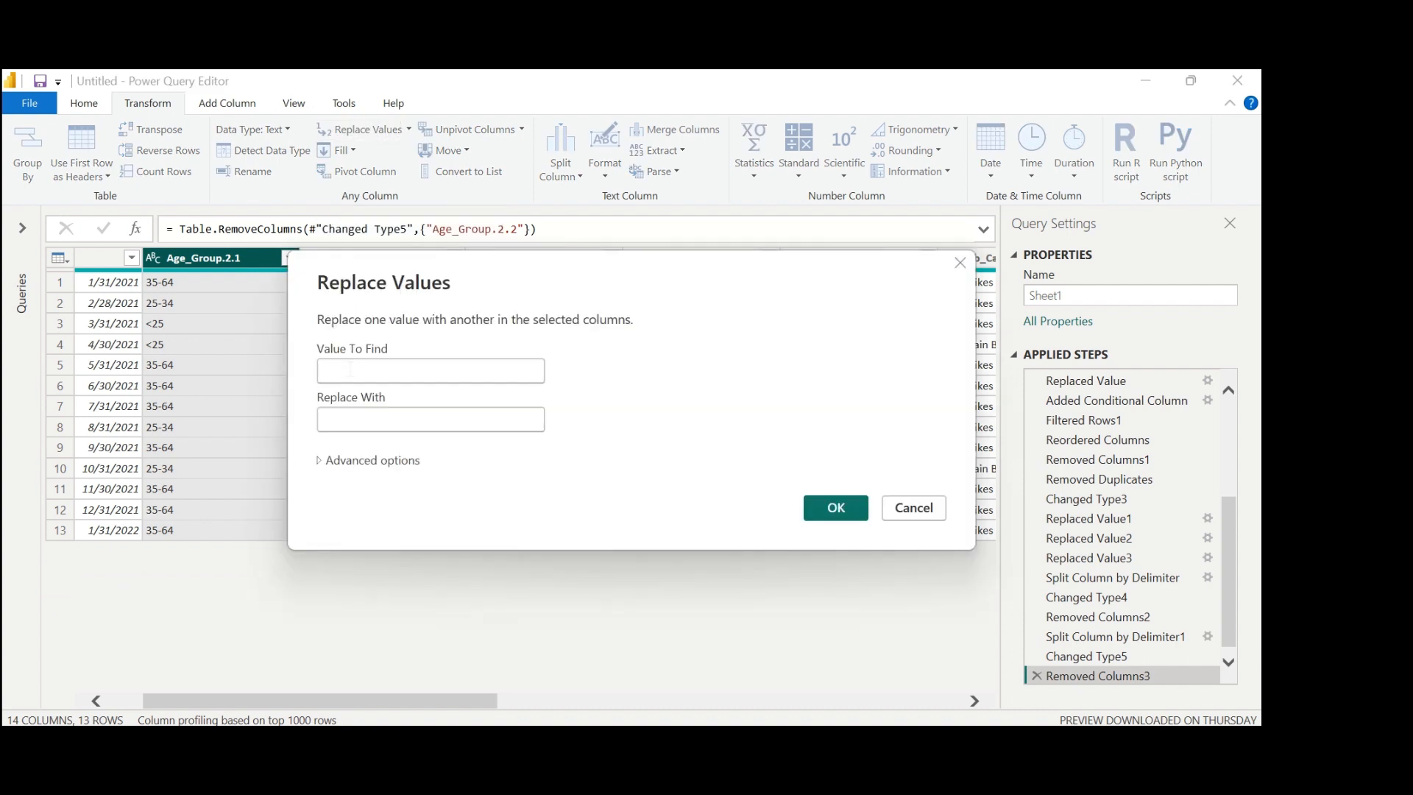
{"action": "left_click", "coordinate": [349, 370]}
{"action": "type", "text": "<"}
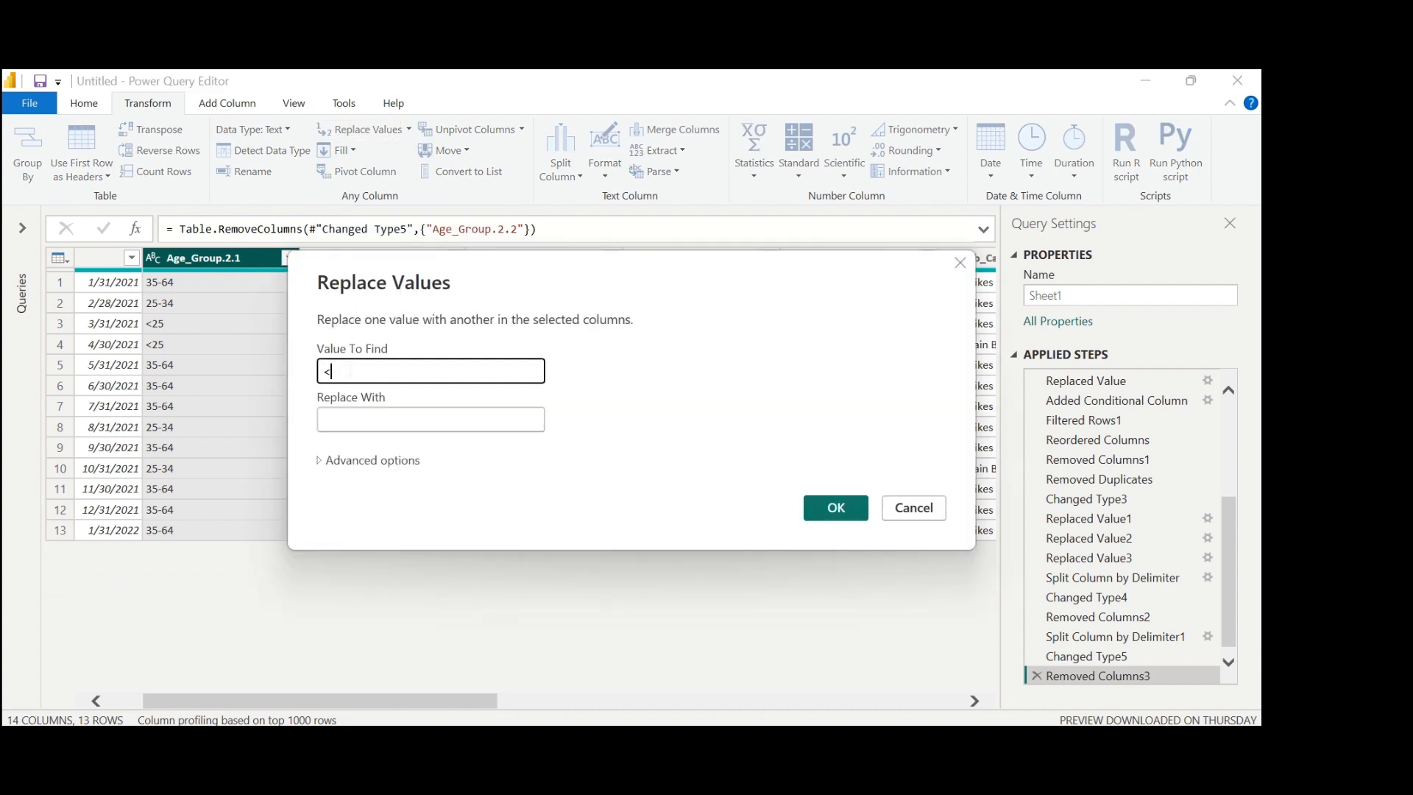
{"action": "type", "text": "25"}
{"action": "left_click", "coordinate": [357, 418]}
{"action": "type", "text": "25"}
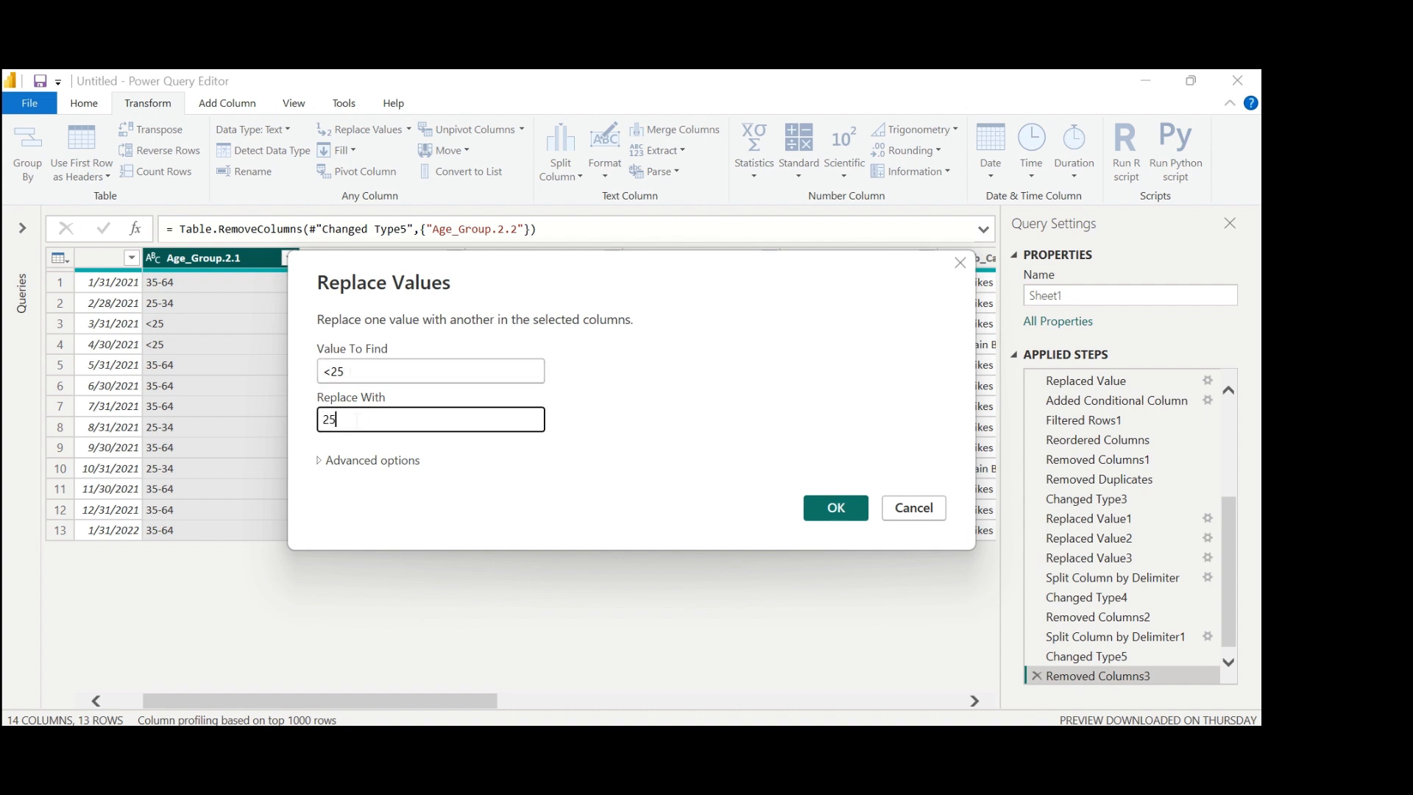
{"action": "type", "text": "-34"}
{"action": "left_click", "coordinate": [825, 507]}
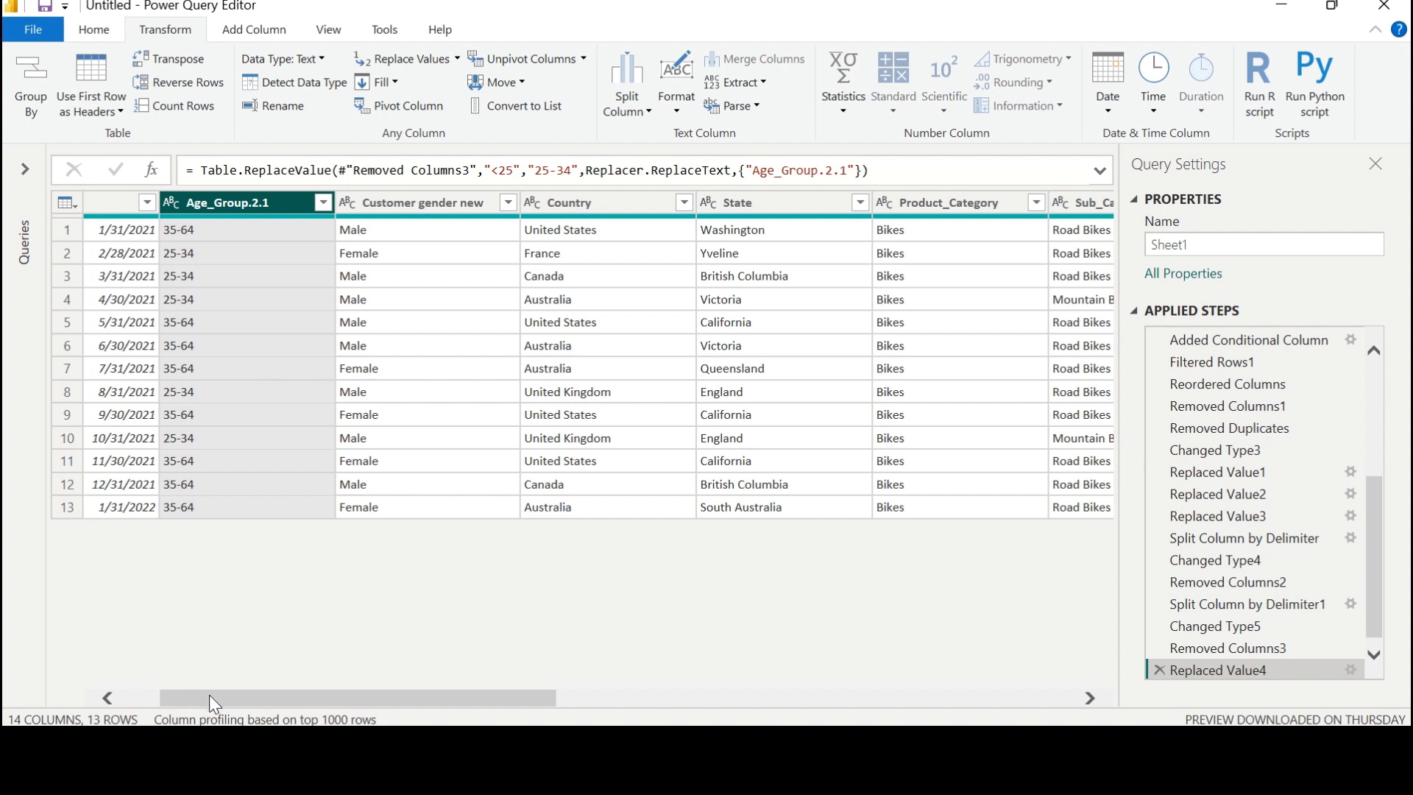
Review the cleaned table column by column, checking Date, Age_Group.2.1, Customer gender new, Country, State and Product_Category.
{"action": "left_click_drag", "start_coordinate": [212, 705], "coordinate": [136, 704]}
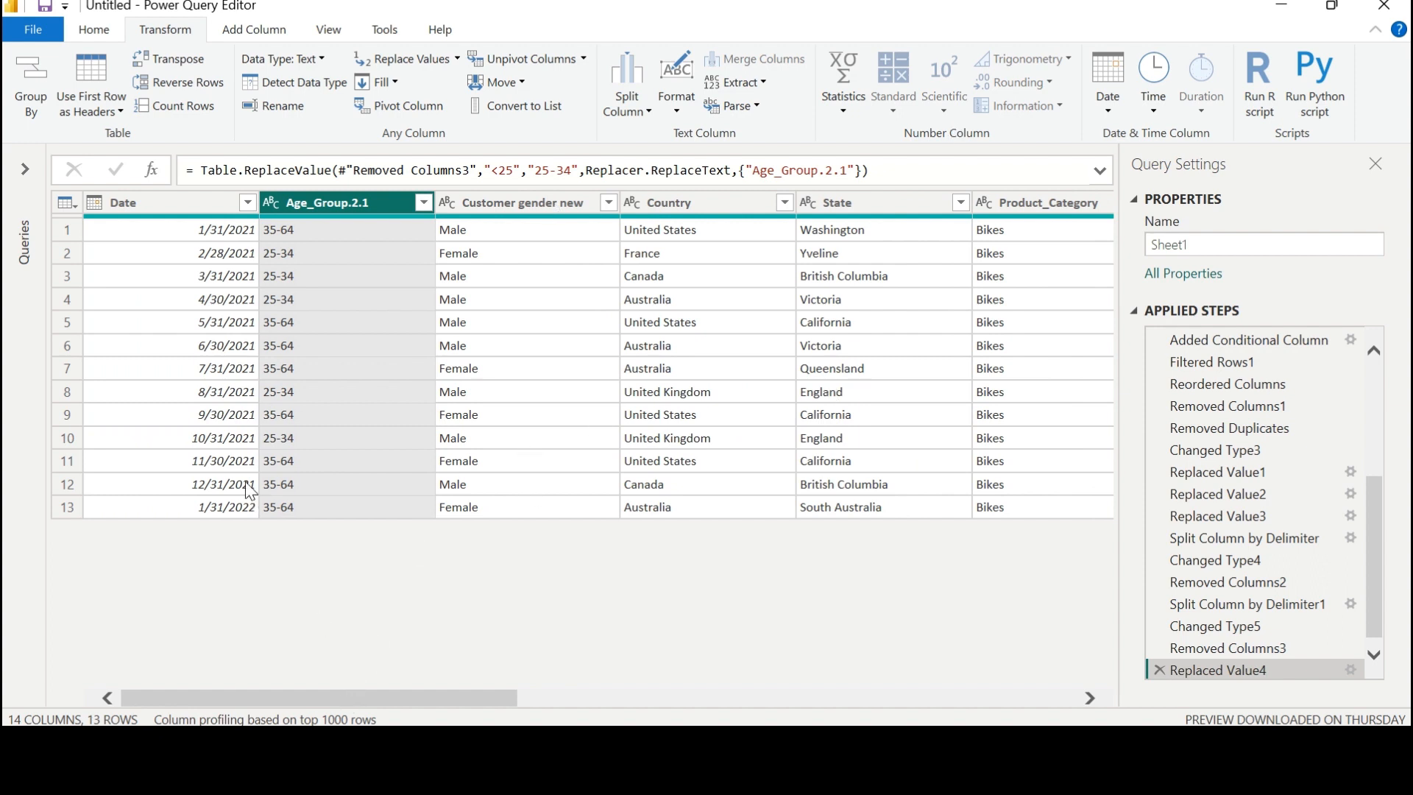
{"action": "left_click", "coordinate": [94, 32]}
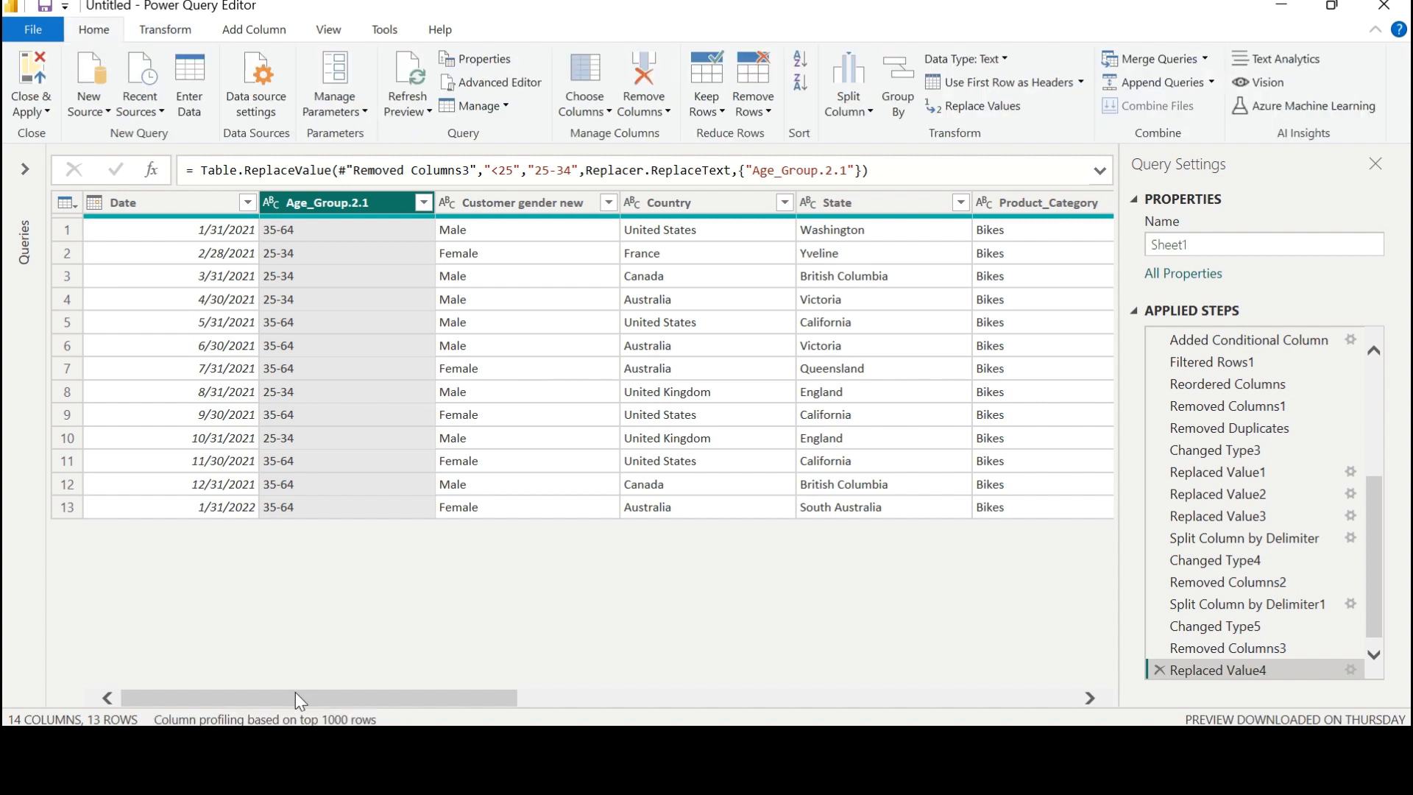
{"action": "left_click", "coordinate": [195, 210]}
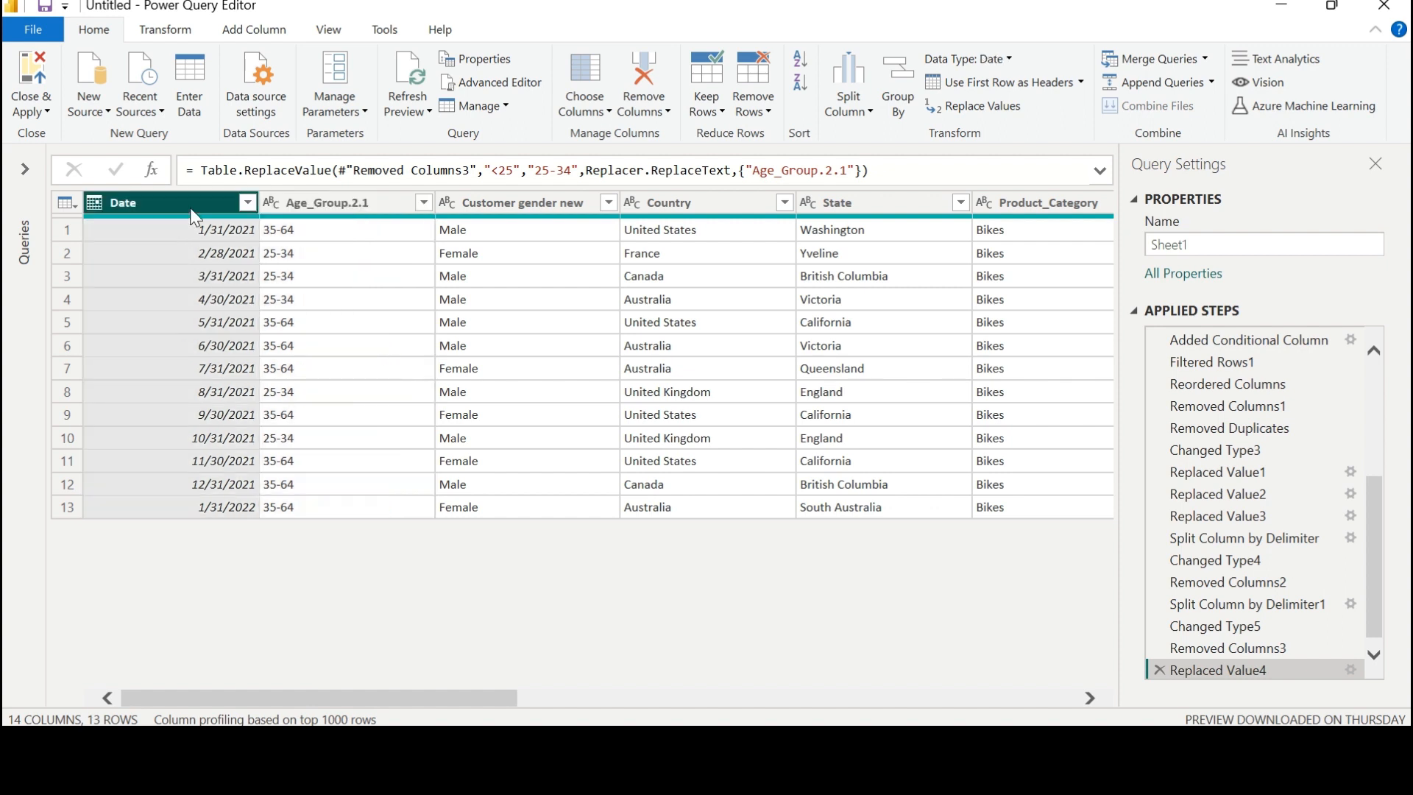
{"action": "left_click", "coordinate": [313, 214]}
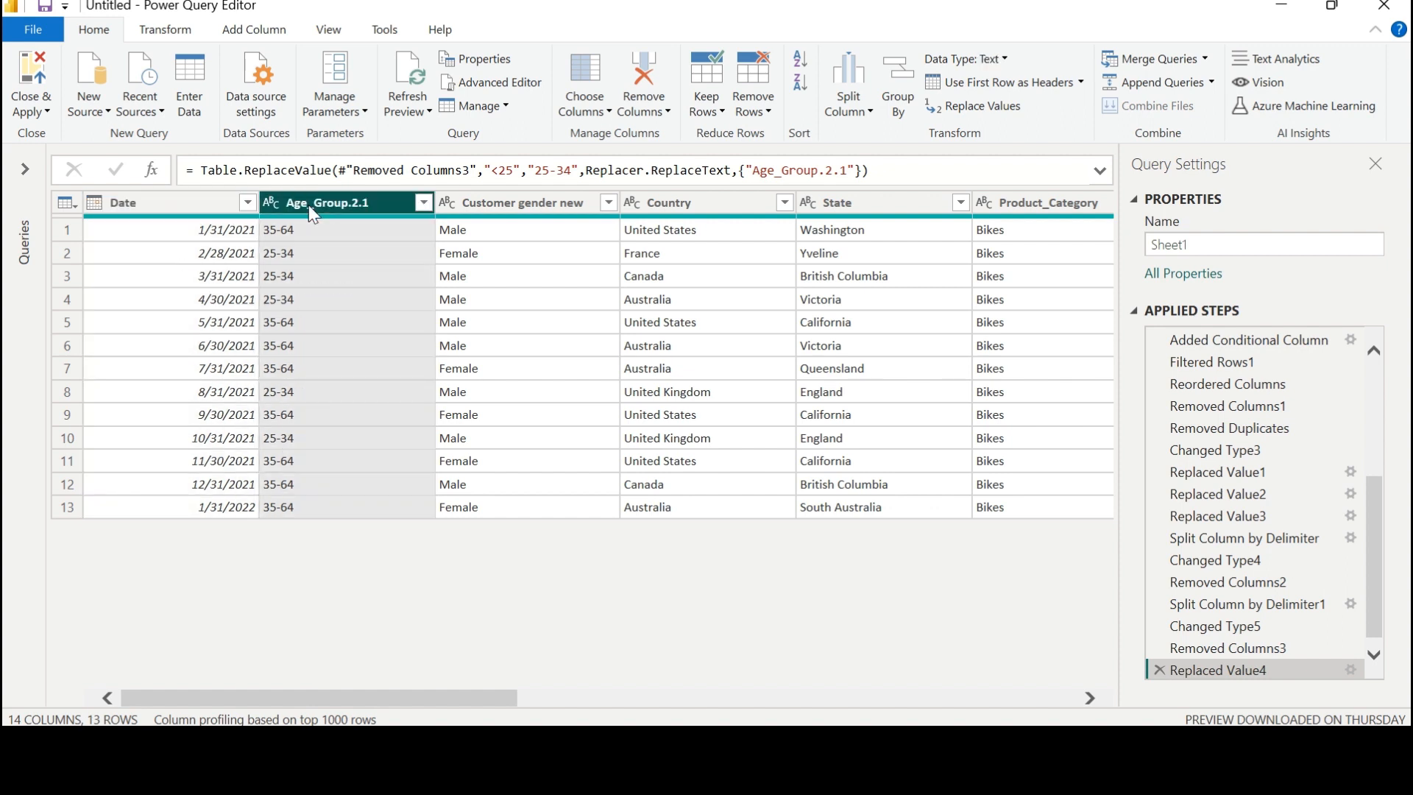
{"action": "left_click", "coordinate": [521, 209]}
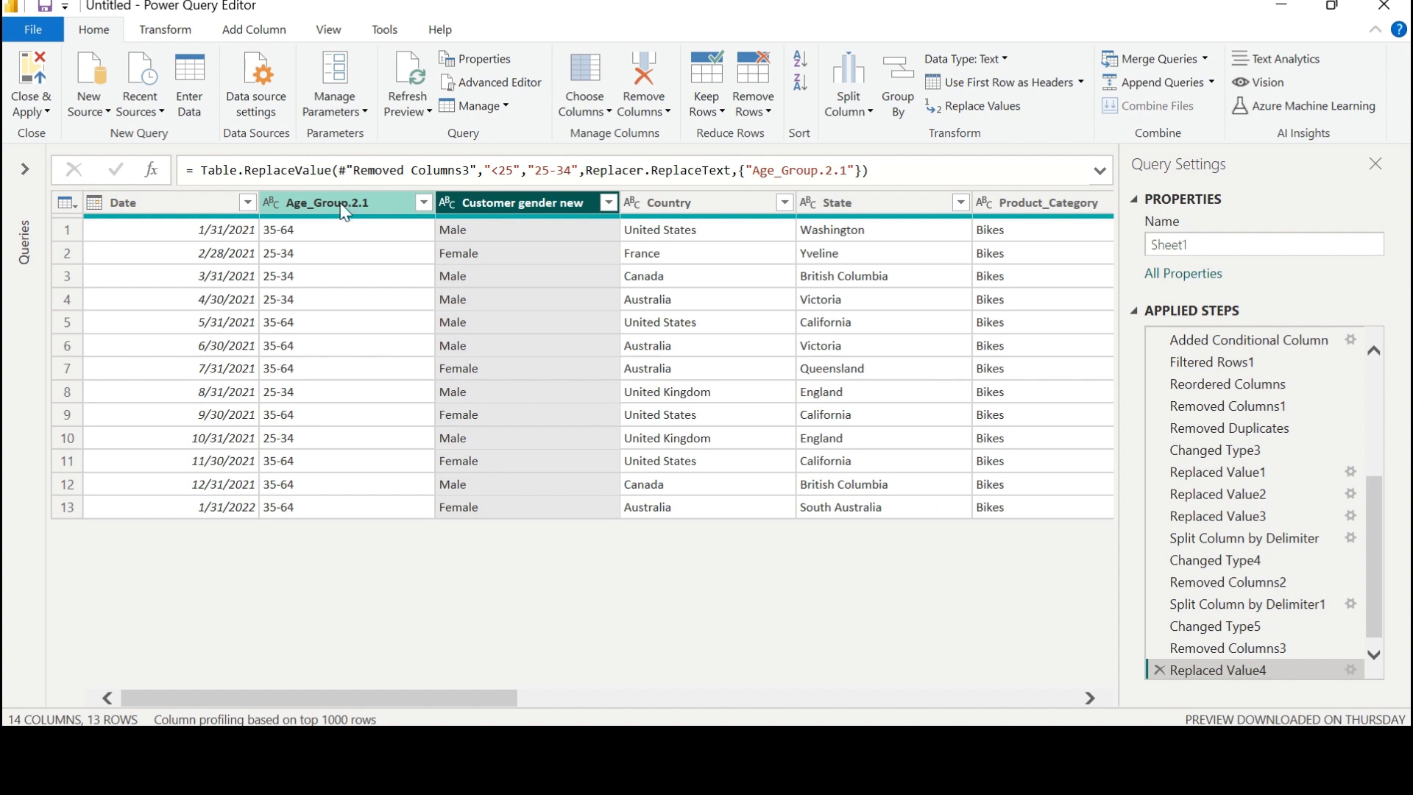
{"action": "left_click", "coordinate": [342, 209]}
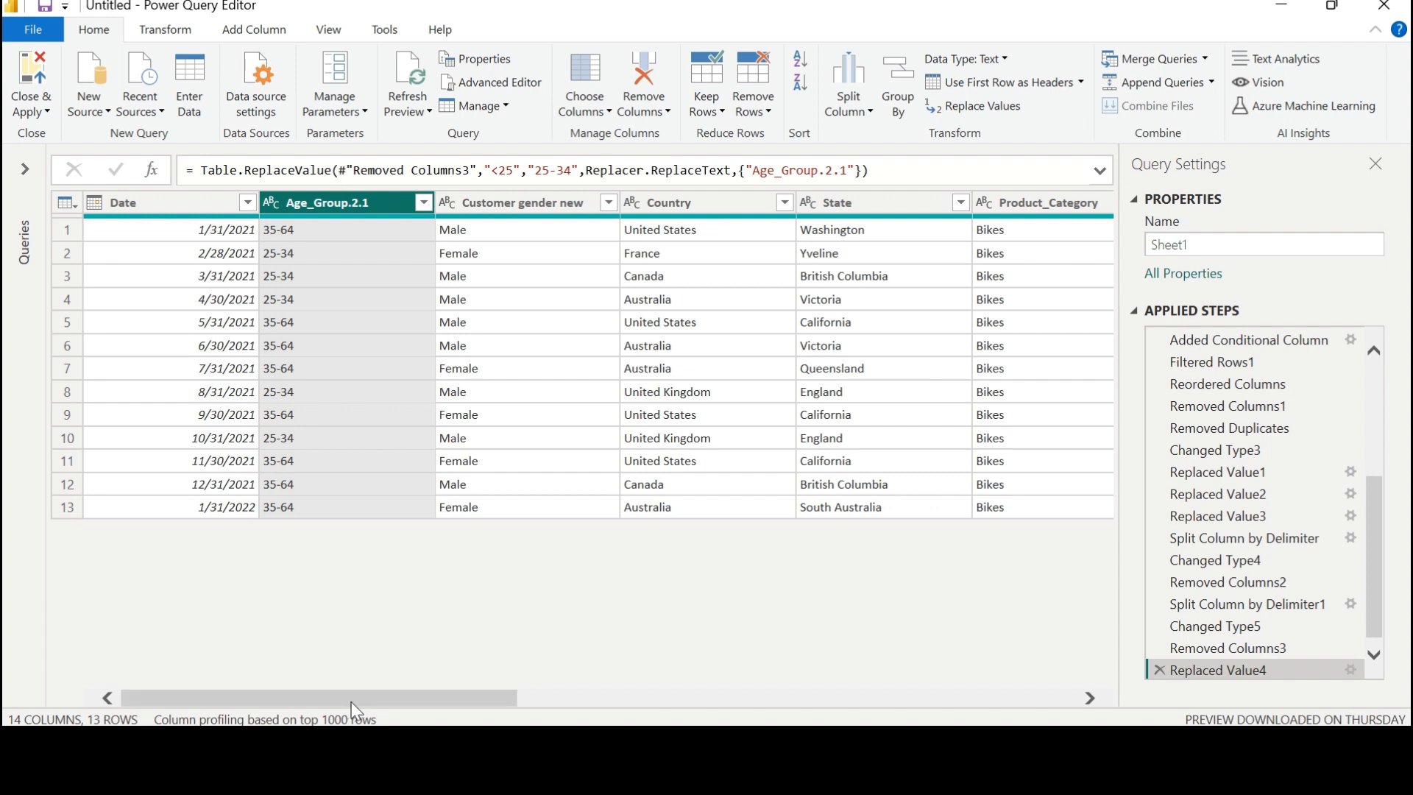
{"action": "left_click", "coordinate": [535, 213]}
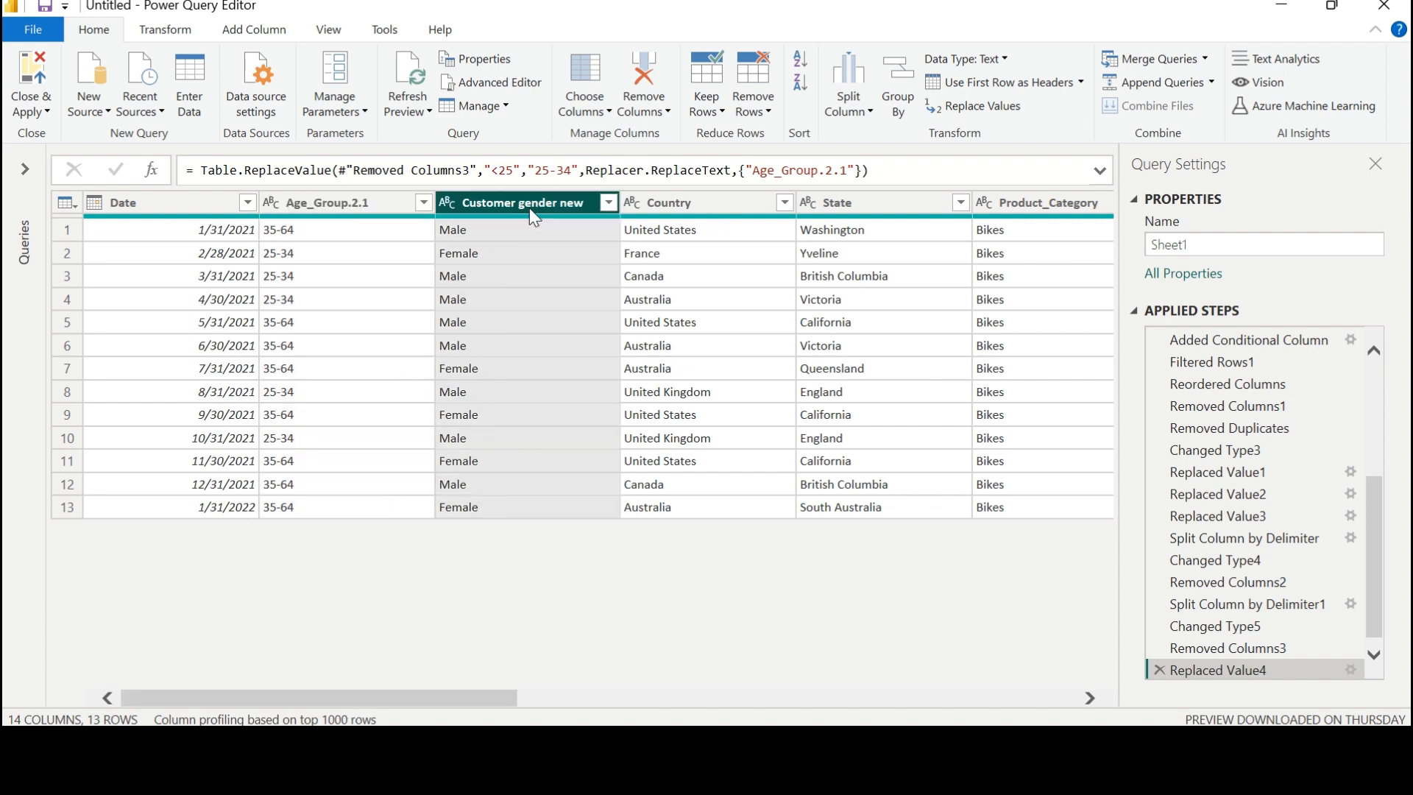
{"action": "left_click", "coordinate": [678, 199]}
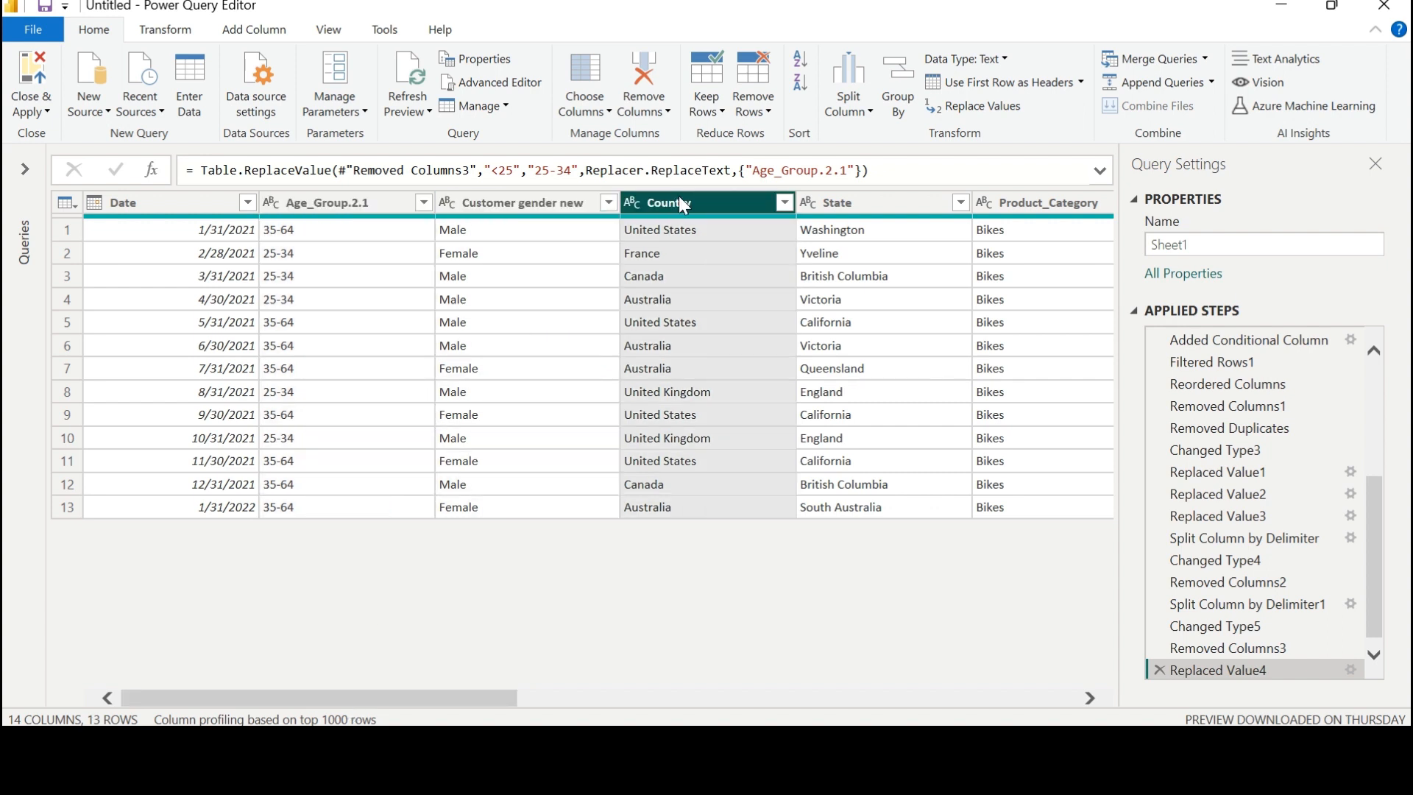
{"action": "left_click", "coordinate": [849, 210]}
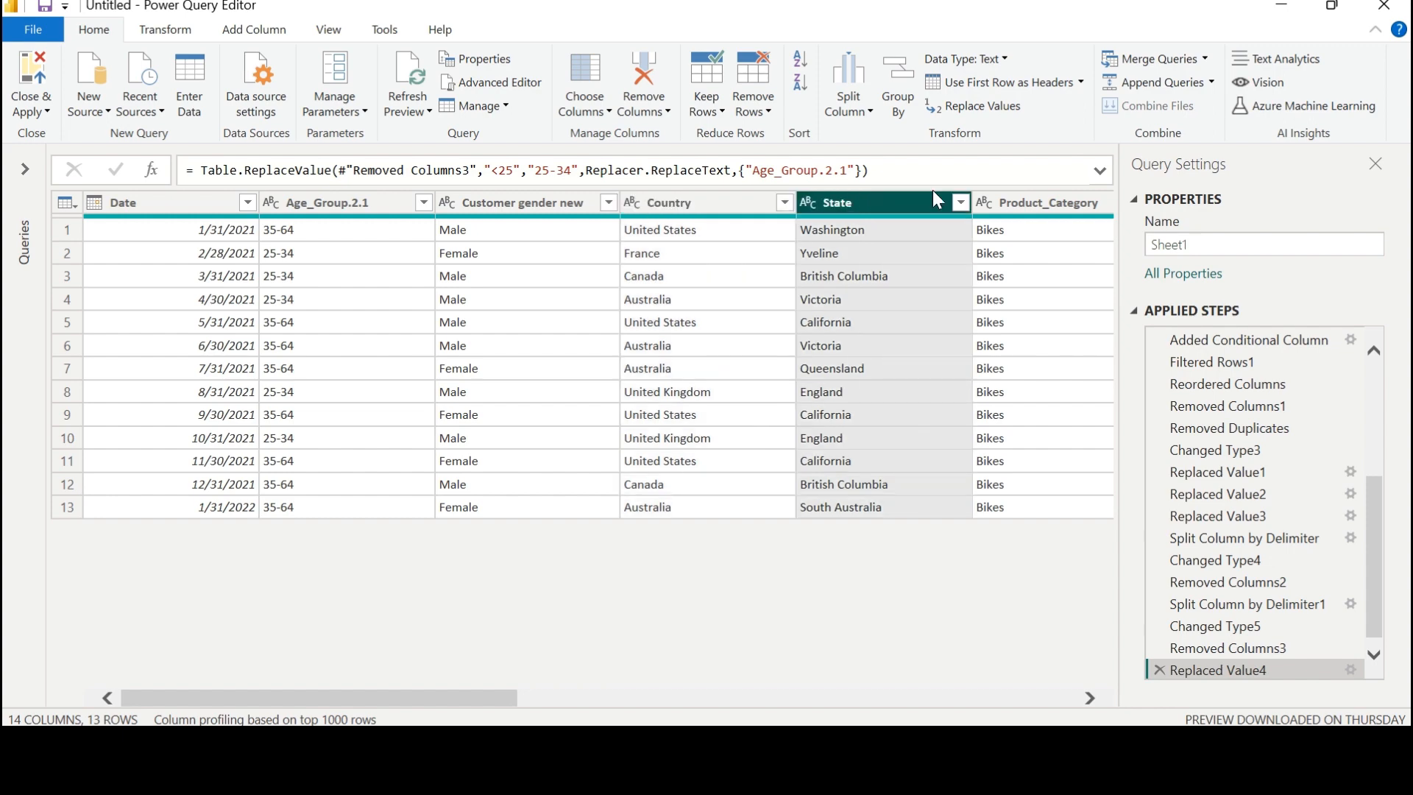
{"action": "left_click", "coordinate": [1014, 213]}
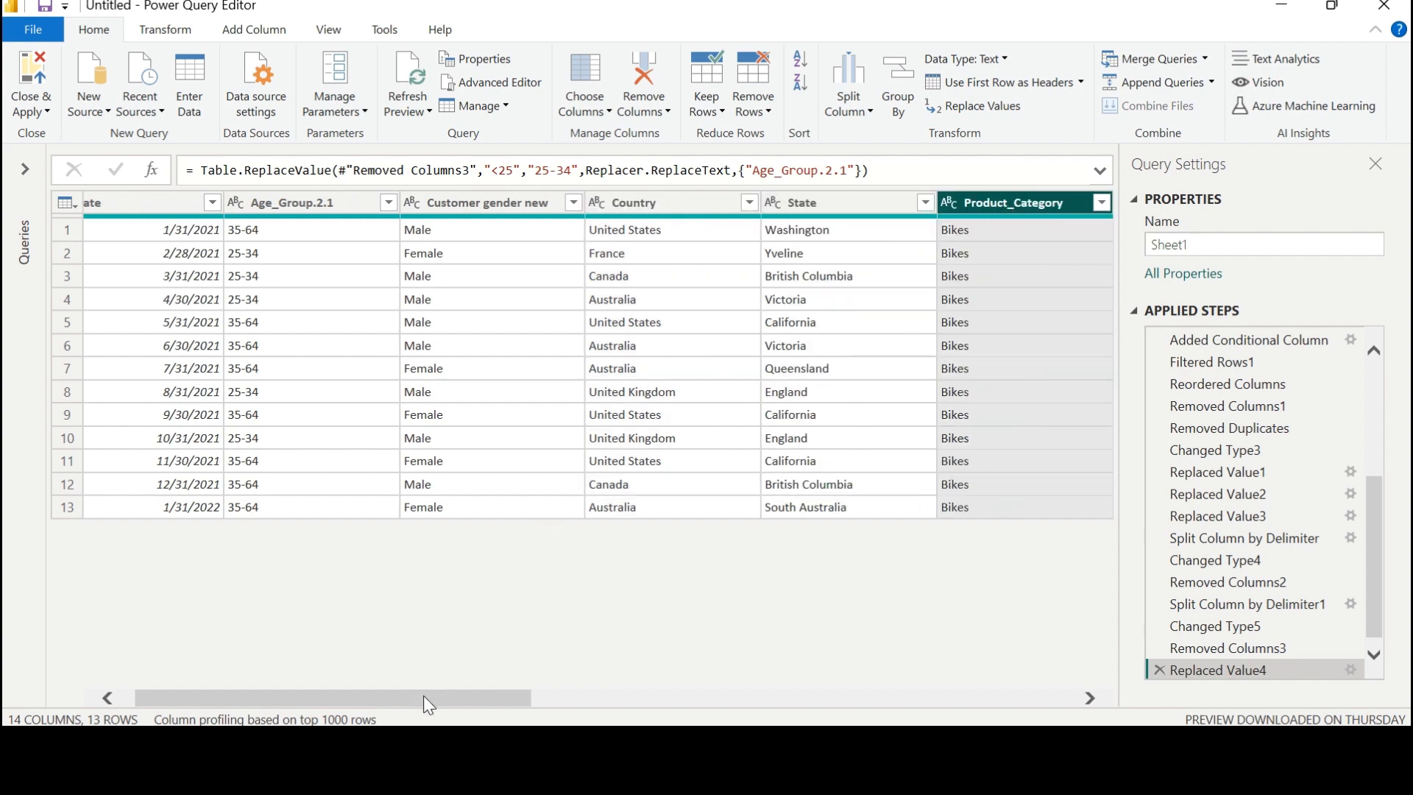
{"action": "left_click_drag", "start_coordinate": [423, 696], "coordinate": [8, 324]}
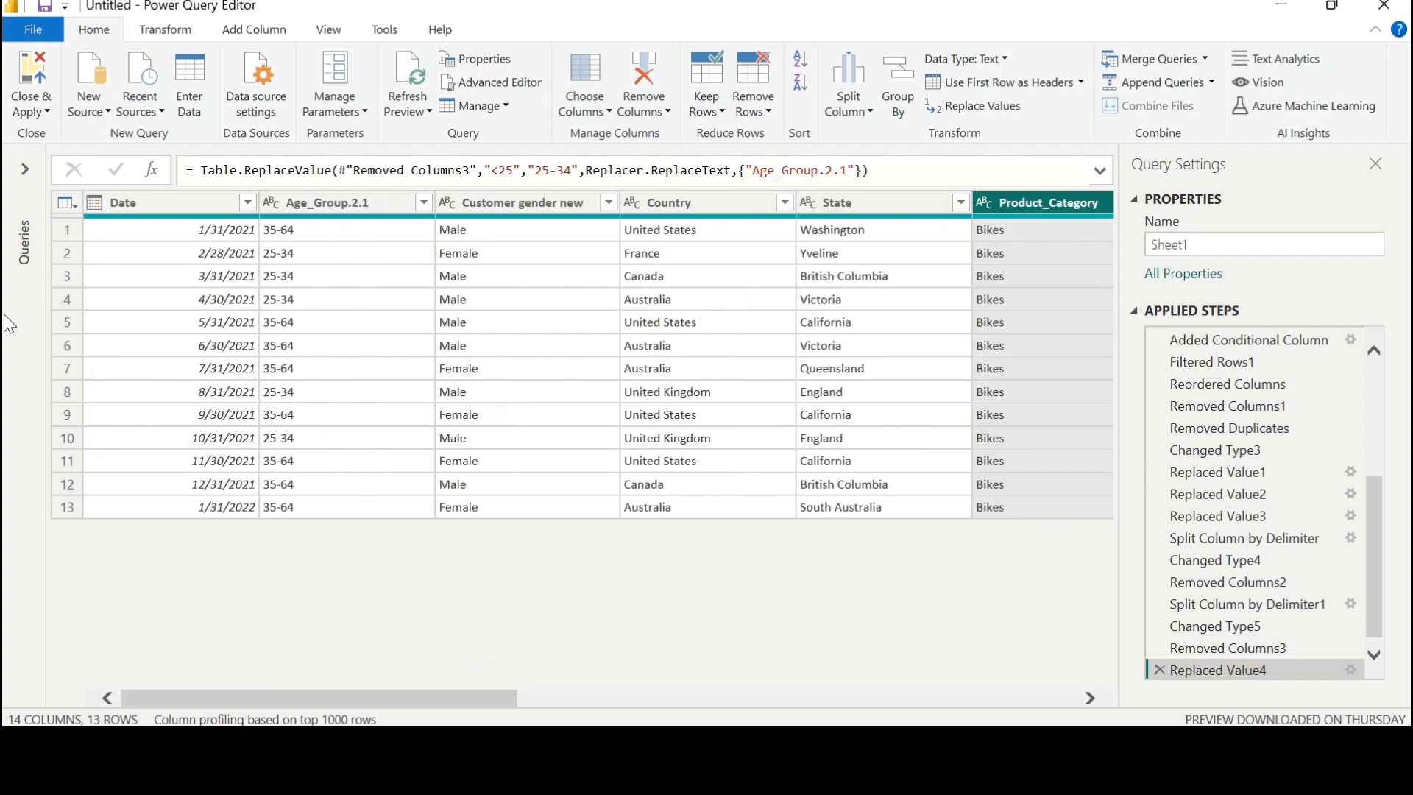
Close the query editor, applying the changes to the Power BI Desktop report, and expand the Sheet1 table to list its fields.
{"action": "left_click", "coordinate": [35, 68]}
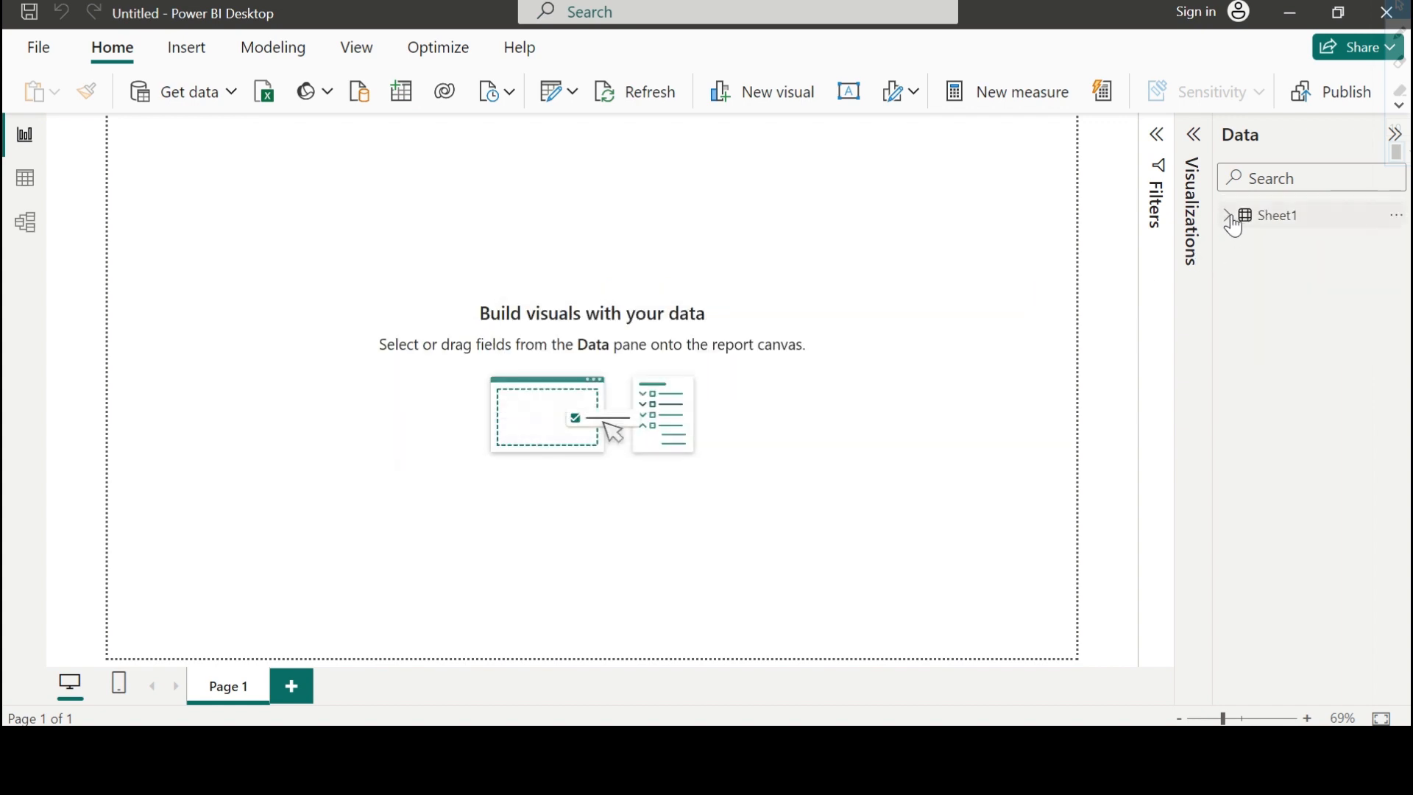
{"action": "left_click", "coordinate": [1228, 218]}
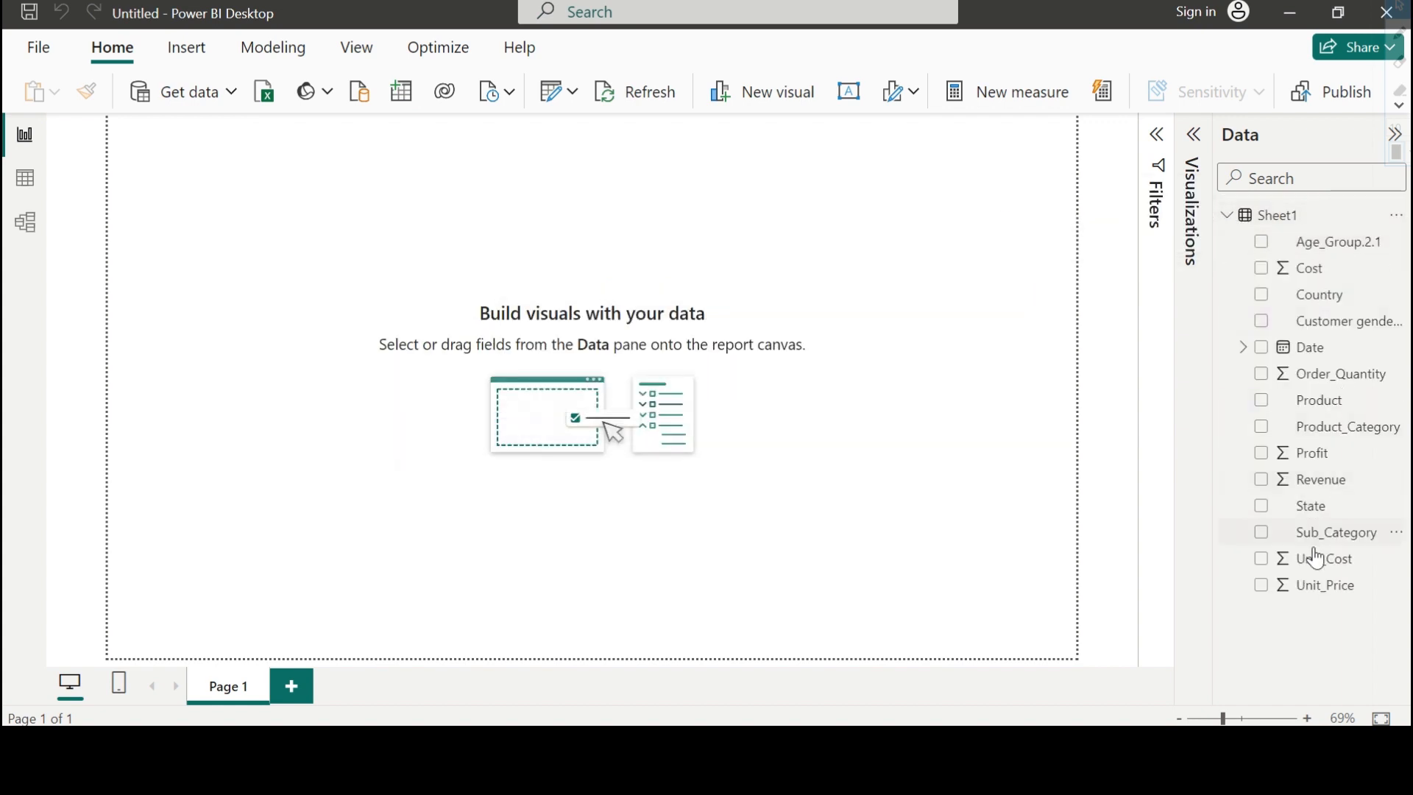